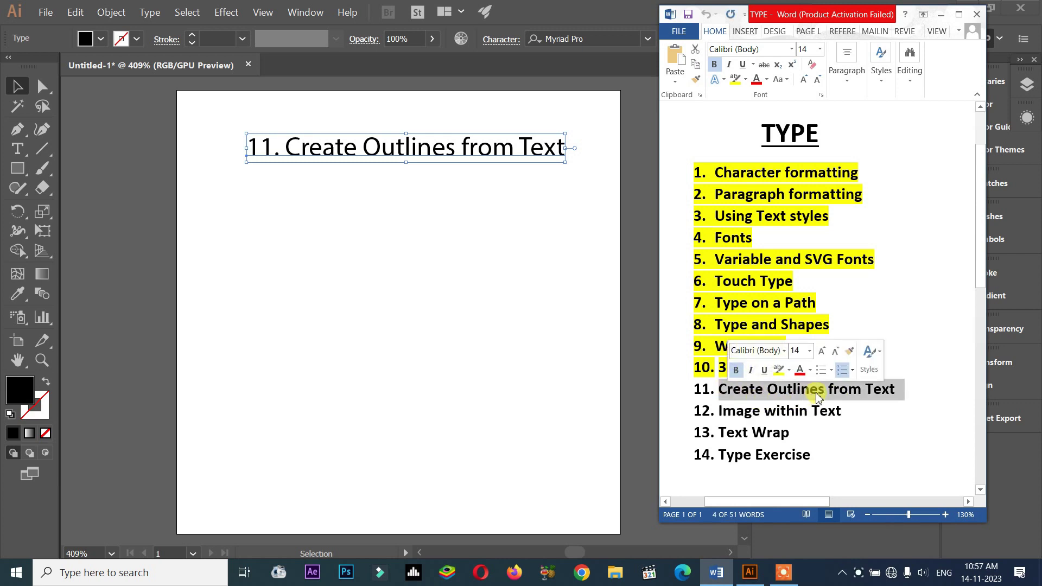
Step: Highlight the list item "Create Outlines from Text" in bright green in the Word document
{"action": "left_click", "coordinate": [899, 387]}
{"action": "left_click_drag", "start_coordinate": [899, 386], "coordinate": [719, 390]}
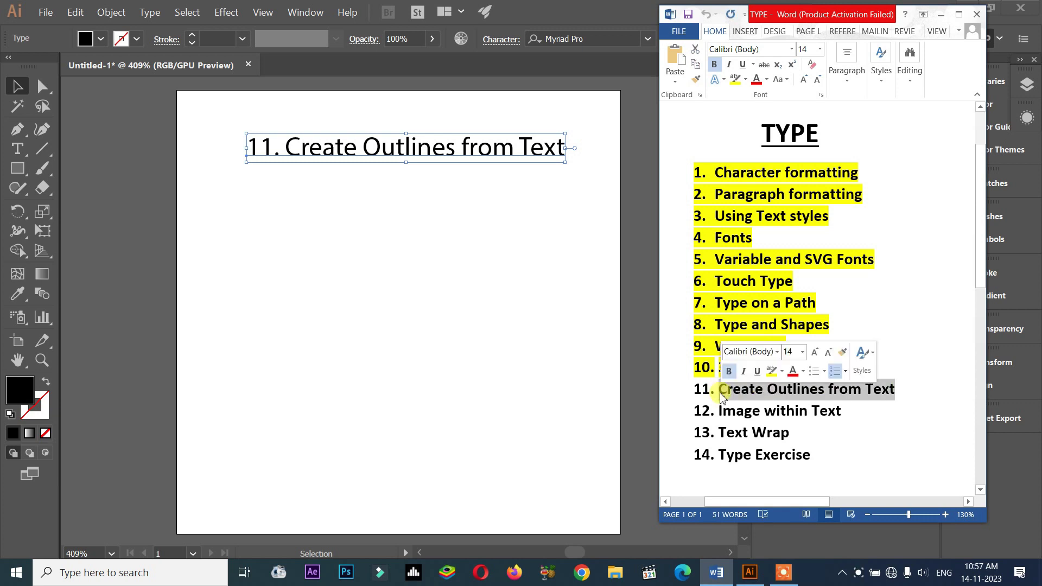
{"action": "left_click", "coordinate": [746, 79]}
{"action": "left_click", "coordinate": [761, 95]}
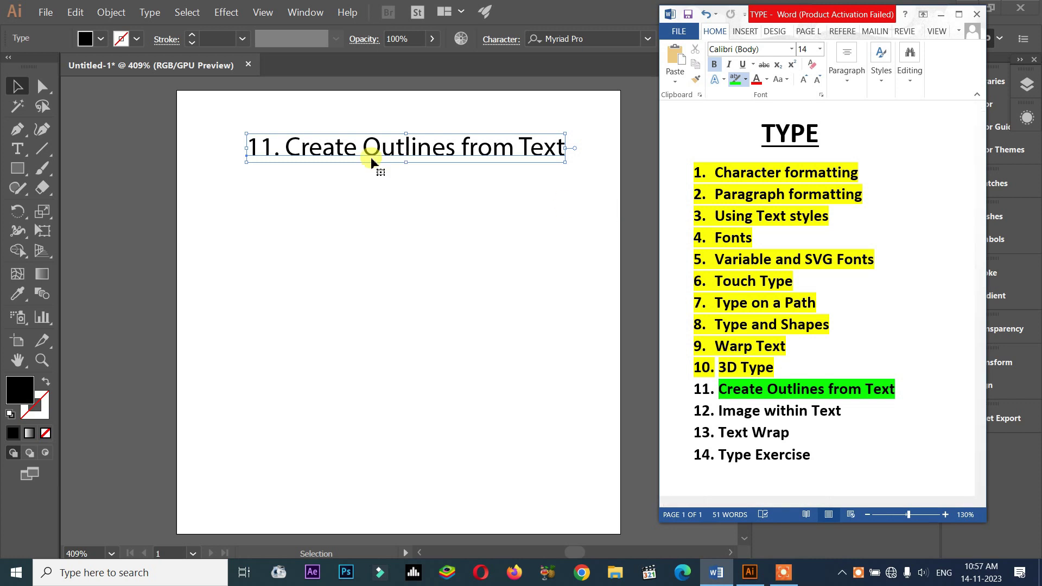
Step: Switch to Illustrator and add the two-line text "VANAKKAM NANBA" below the heading in the Pulp Fiction M54 font
{"action": "left_click", "coordinate": [482, 200]}
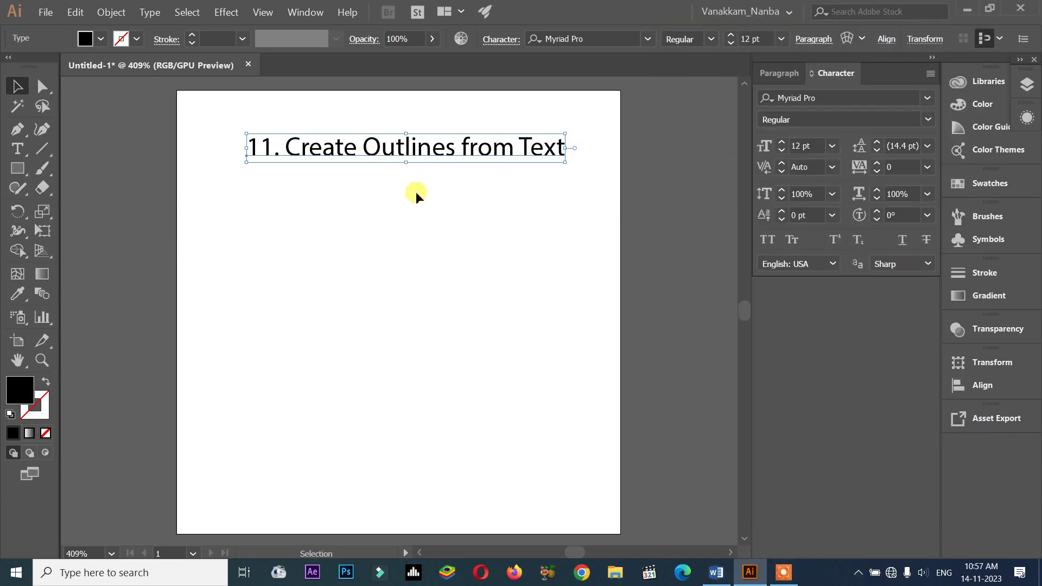
{"action": "left_click", "coordinate": [17, 148]}
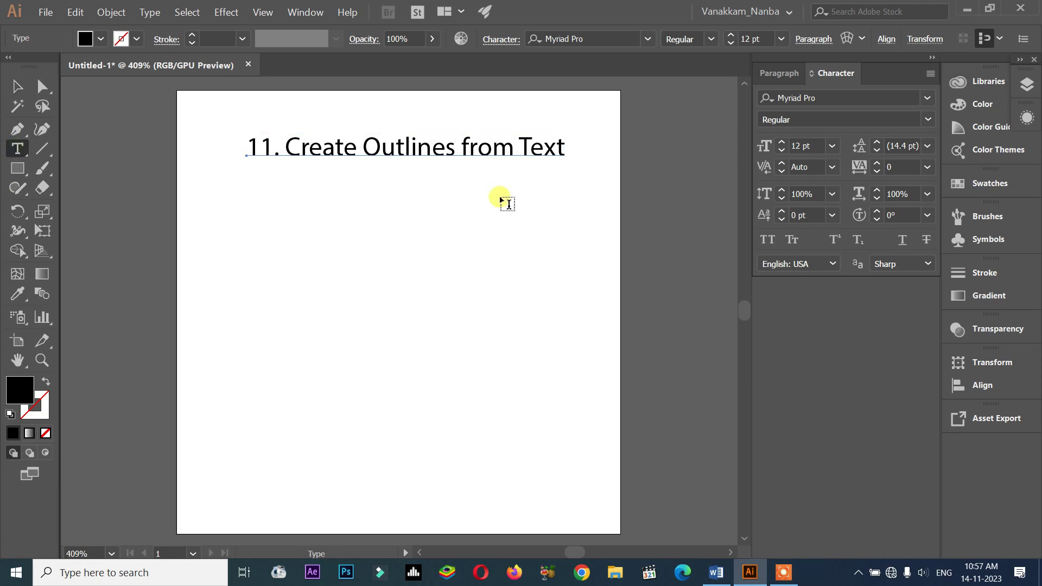
{"action": "left_click", "coordinate": [280, 293]}
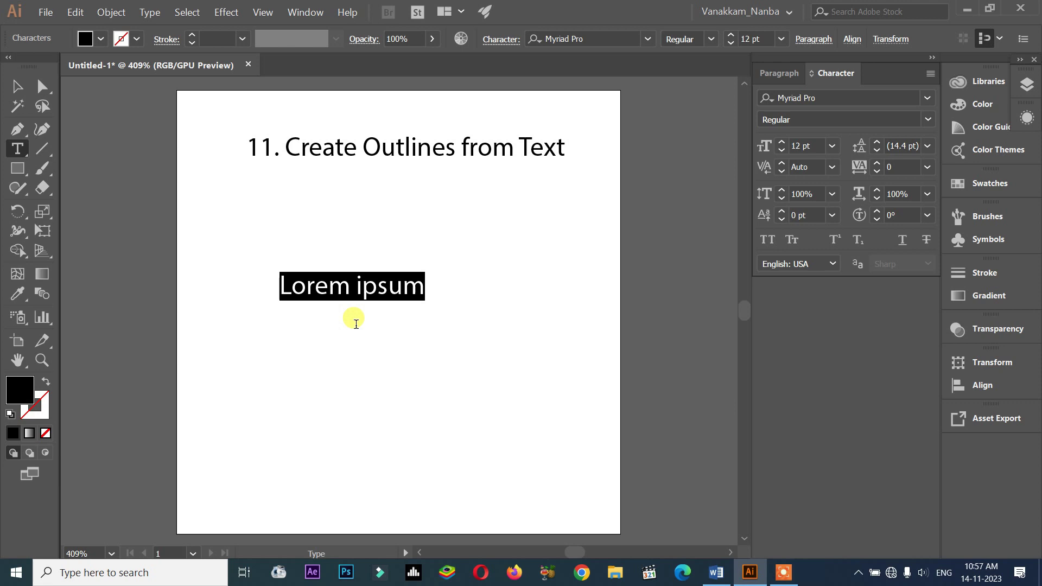
{"action": "type", "text": "VANAKKA"}
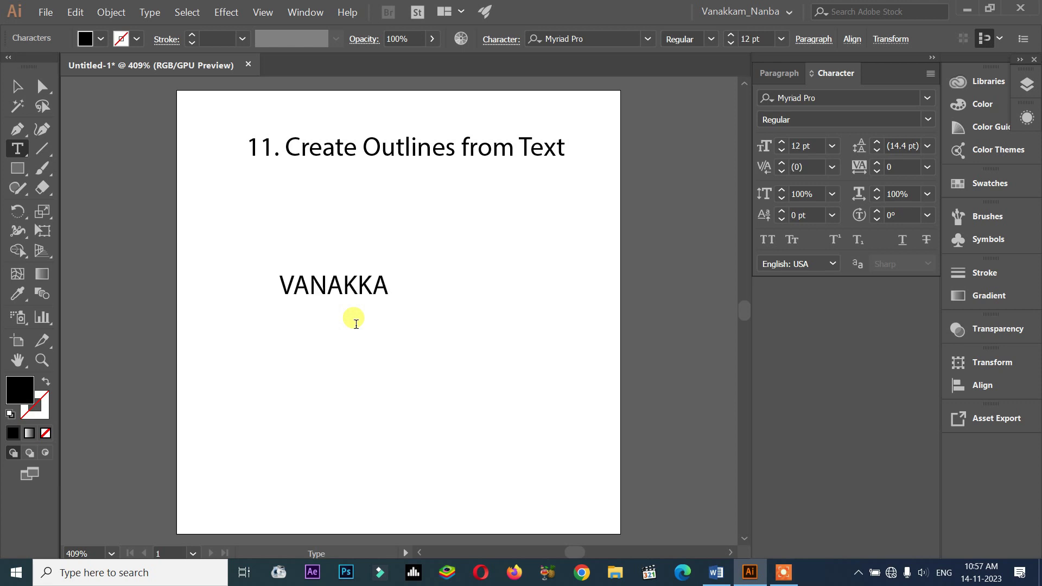
{"action": "type", "text": "M"}
{"action": "key", "text": "Return"}
{"action": "type", "text": "NANBA"}
{"action": "key", "text": "Escape"}
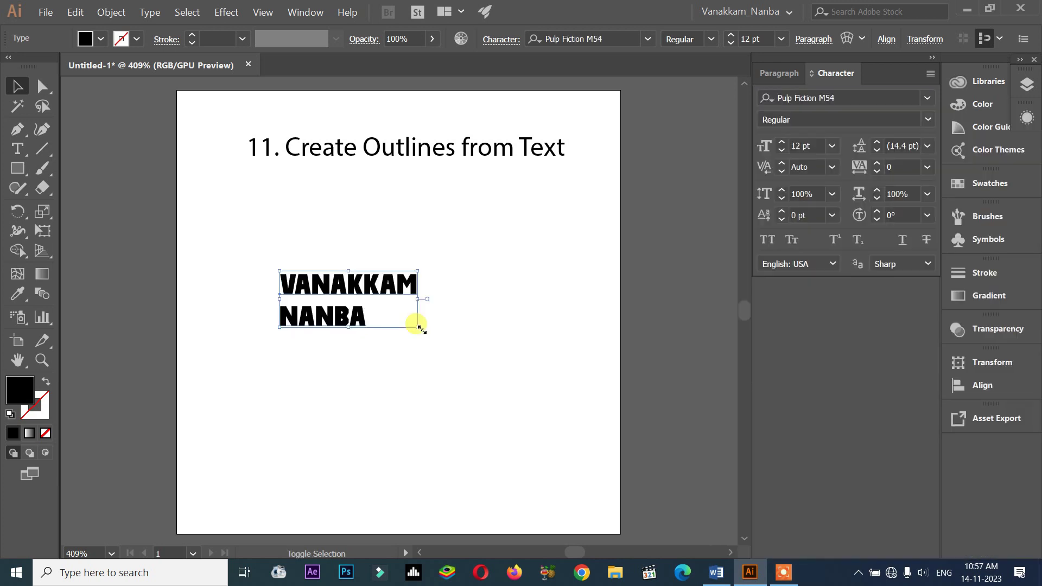
Step: Enlarge the VANAKKAM NANBA text to about 25.64 pt, centre it roughly on the artboard and fill it with orange
{"action": "left_click_drag", "start_coordinate": [420, 328], "coordinate": [523, 352]}
{"action": "left_click_drag", "start_coordinate": [456, 298], "coordinate": [434, 279]}
{"action": "left_click", "coordinate": [101, 38]}
{"action": "left_click", "coordinate": [145, 67]}
{"action": "left_click", "coordinate": [193, 158]}
Step: Nudge the heading slightly down and the orange VANAKKAM NANBA text slightly up
{"action": "left_click", "coordinate": [373, 153]}
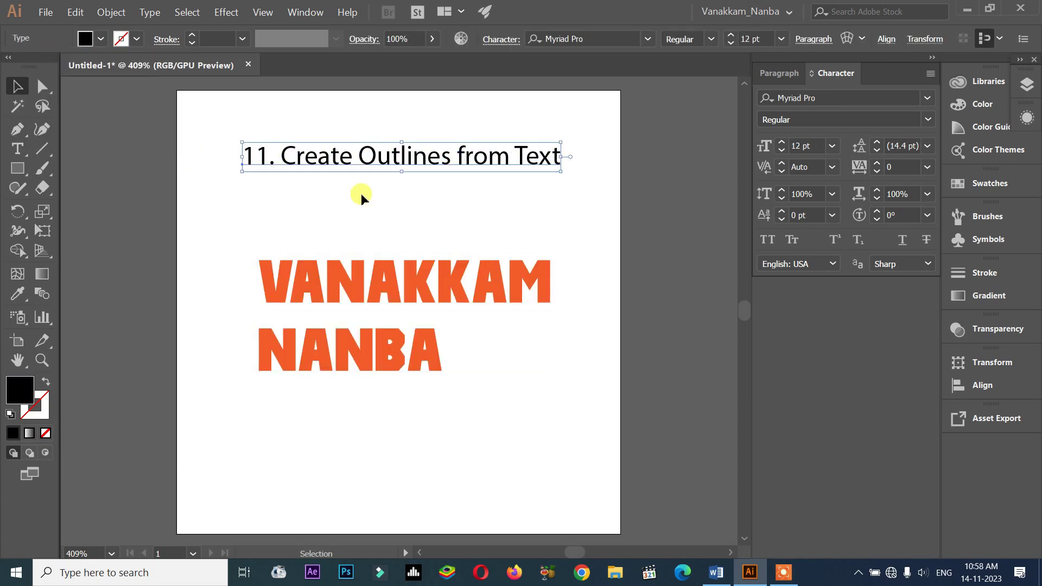
{"action": "left_click", "coordinate": [463, 279]}
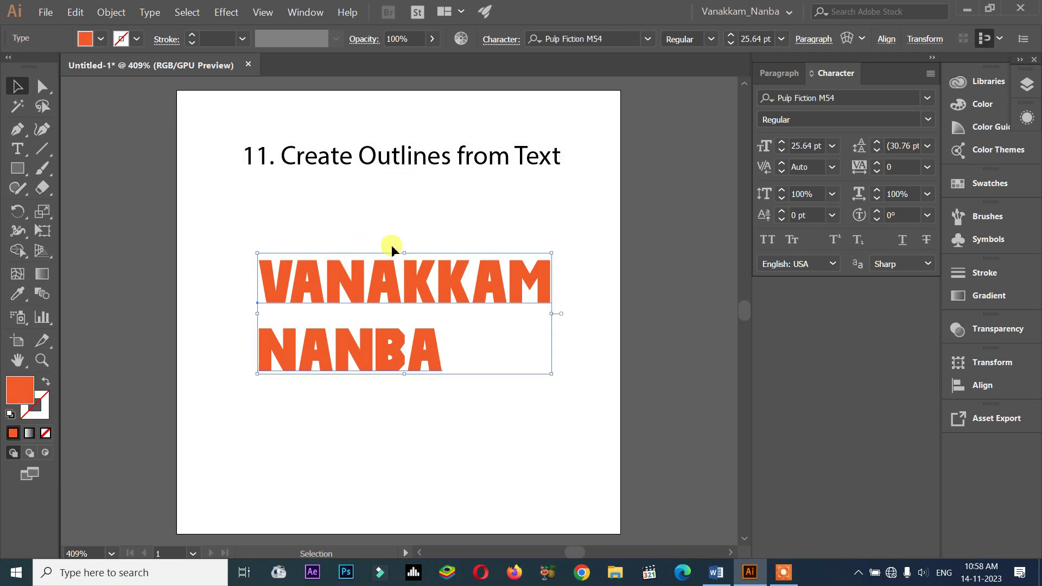
{"action": "left_click_drag", "start_coordinate": [399, 288], "coordinate": [418, 270]}
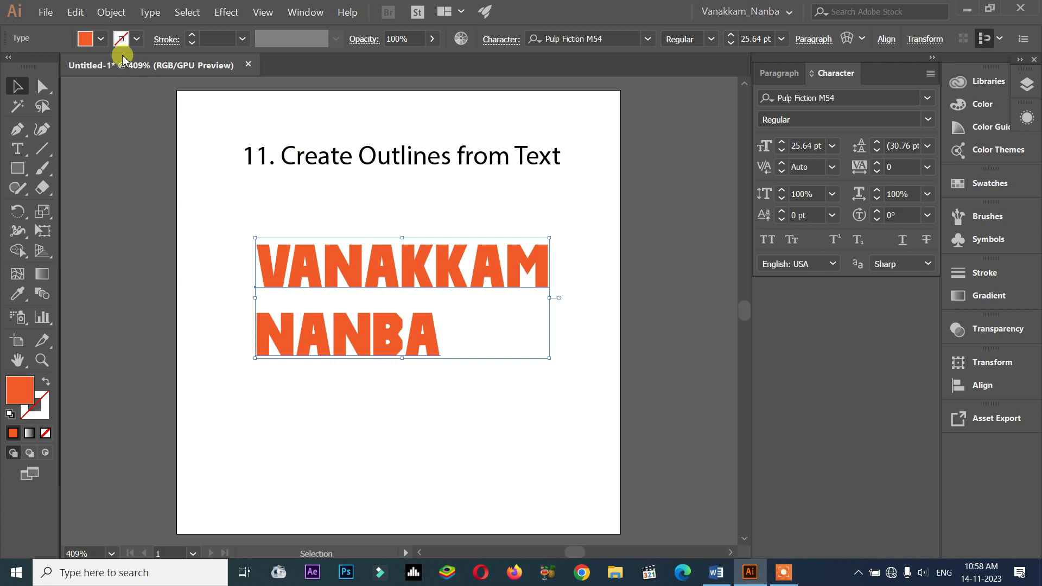
{"action": "left_click", "coordinate": [45, 13]}
{"action": "left_click", "coordinate": [331, 222]}
{"action": "left_click", "coordinate": [333, 248]}
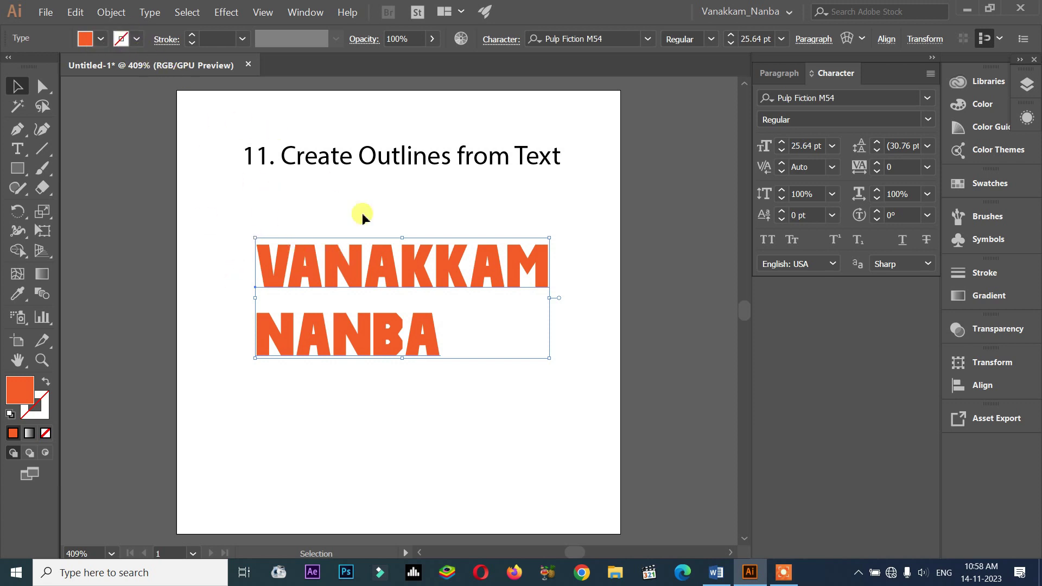
Step: Apply a black stroke to the VANAKKAM NANBA text and raise its weight to 2 pt
{"action": "left_click", "coordinate": [137, 38]}
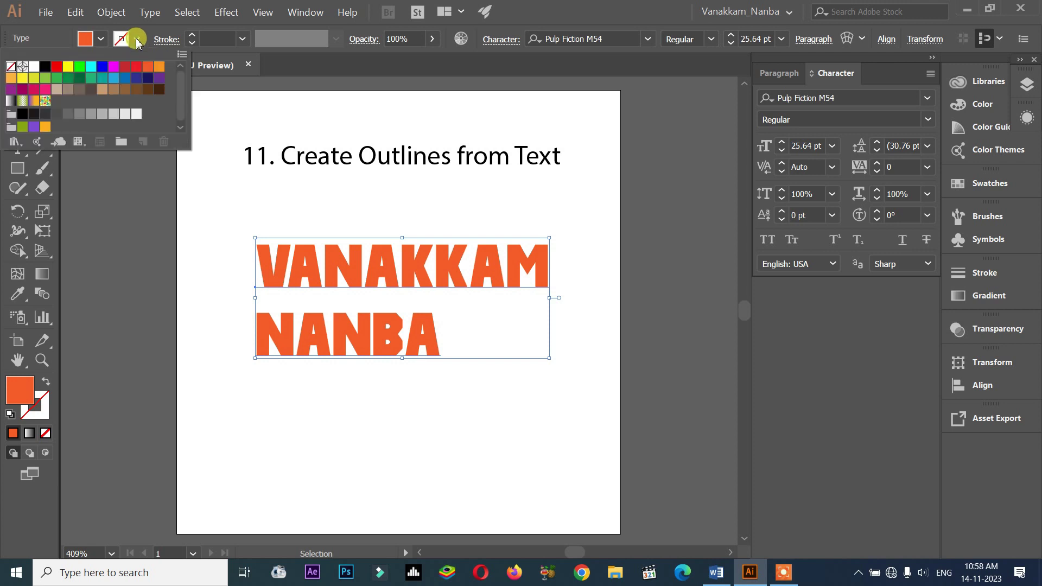
{"action": "left_click", "coordinate": [46, 66]}
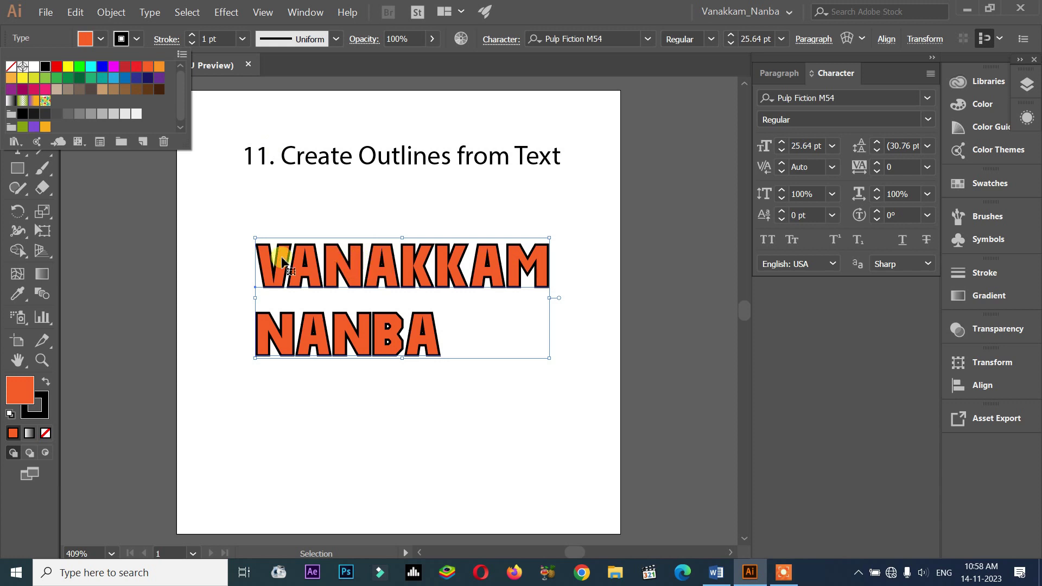
{"action": "left_click", "coordinate": [195, 36]}
{"action": "left_click", "coordinate": [194, 36]}
Step: Examine the stroke's corners on the letter A of NANBA and reduce the stroke weight to 1 pt
{"action": "scroll", "coordinate": [305, 322], "scroll_direction": "up", "scroll_amount": 3}
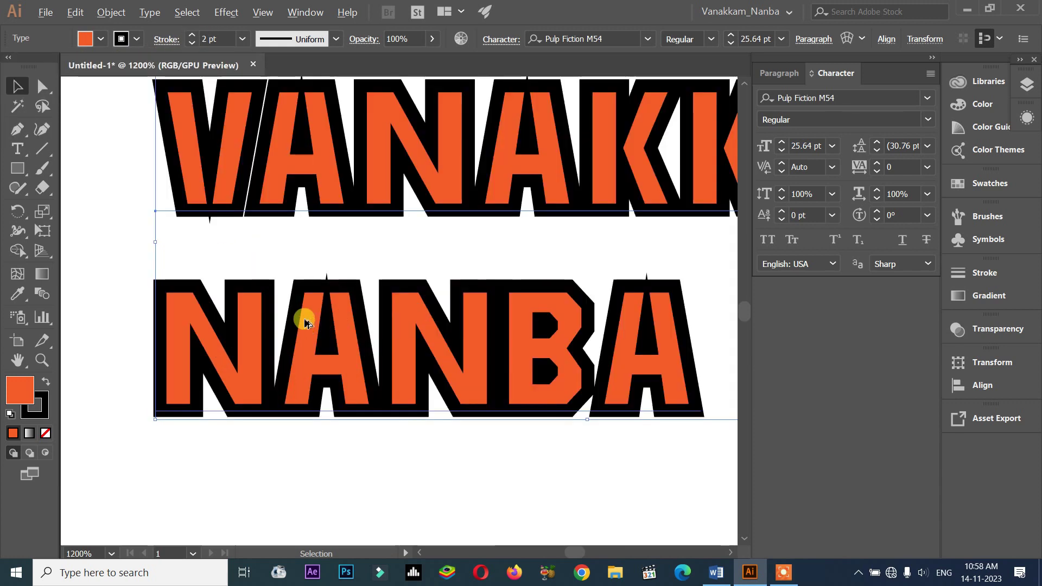
{"action": "scroll", "coordinate": [305, 322], "scroll_direction": "up", "scroll_amount": 5}
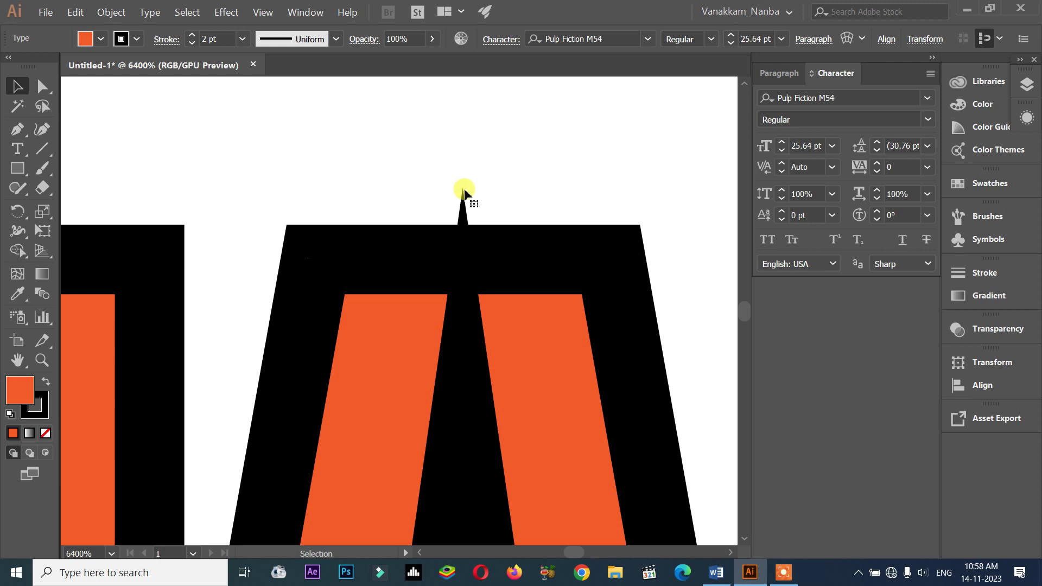
{"action": "key", "text": "alt"}
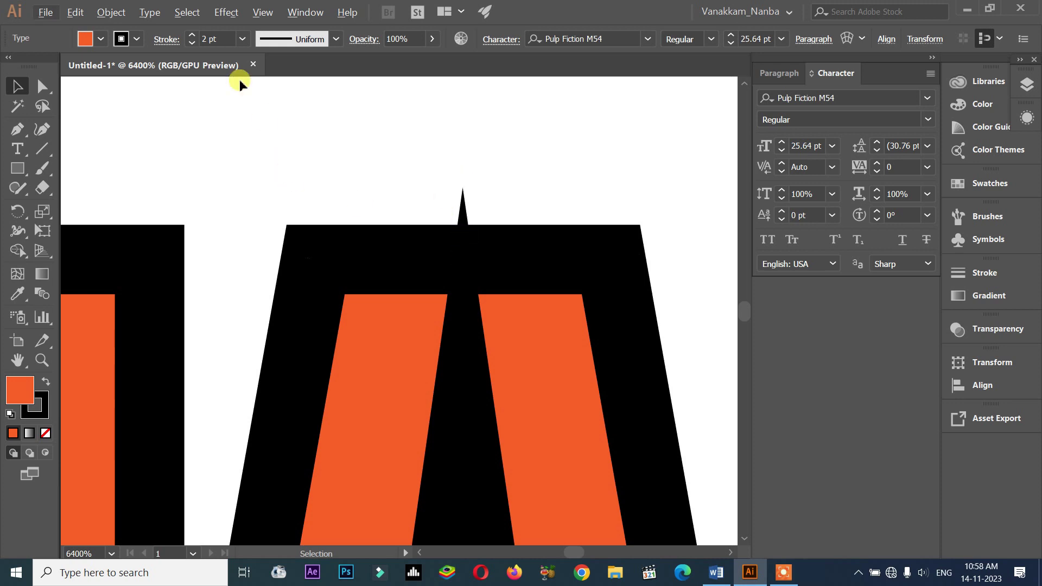
{"action": "left_click", "coordinate": [191, 43]}
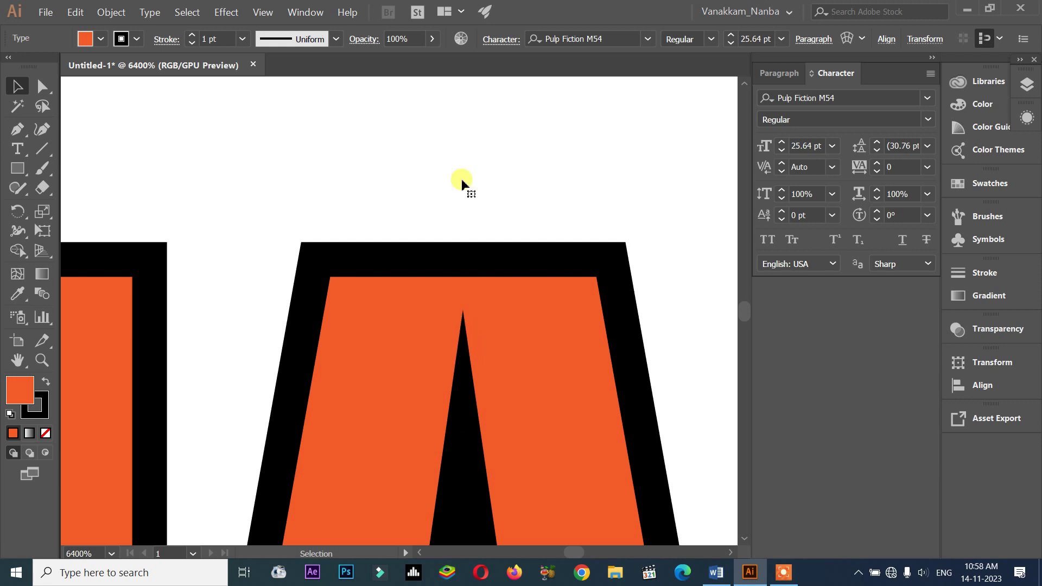
Step: Try aligning the text's stroke to the inside and set it back to centre alignment
{"action": "left_click", "coordinate": [159, 41]}
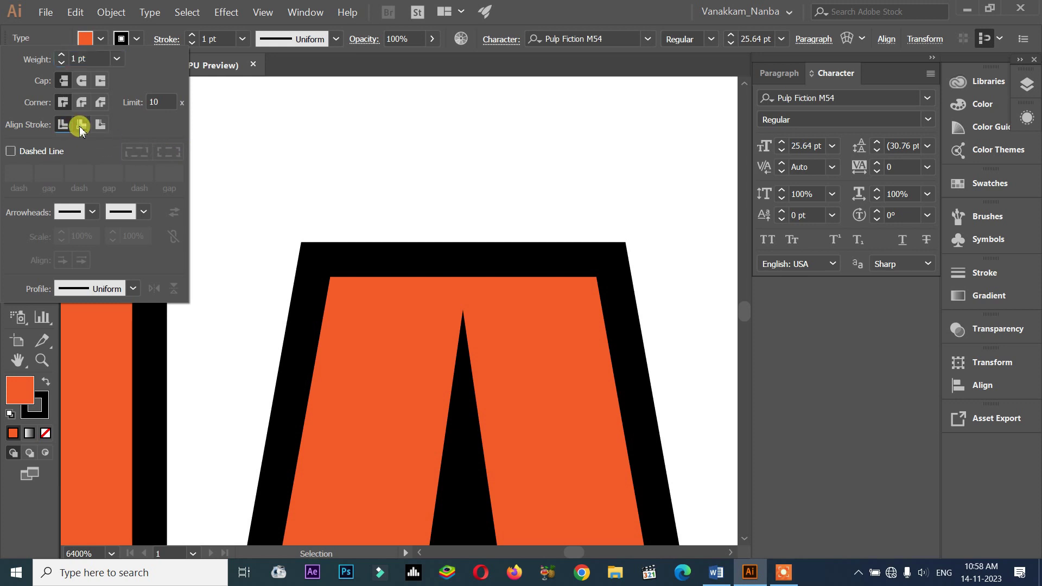
{"action": "left_click", "coordinate": [82, 126]}
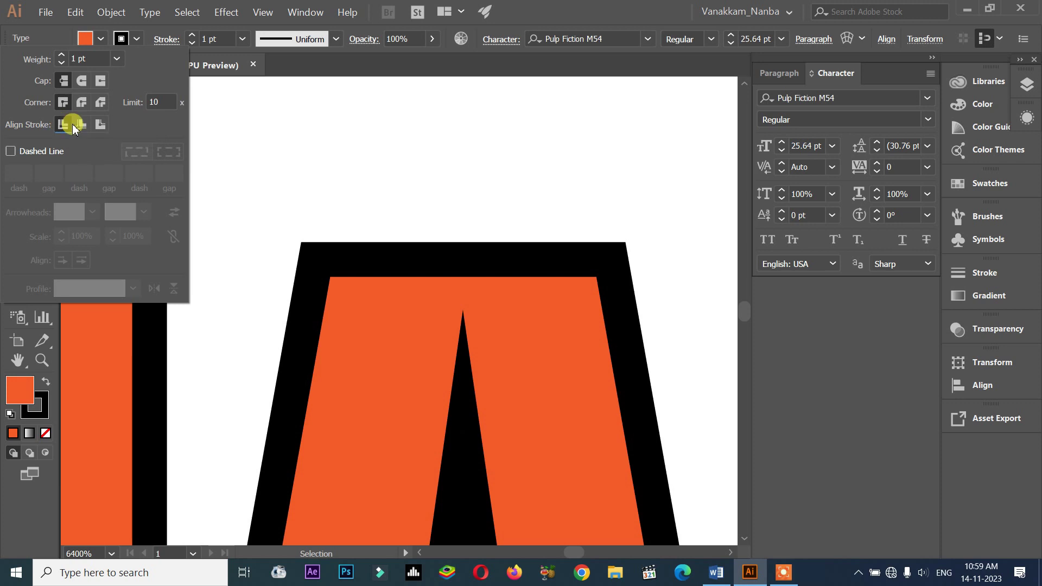
{"action": "left_click", "coordinate": [73, 128]}
Step: Try the round and bevel corner joins and the round cap on the stroke, and restore the miter join and butt cap
{"action": "left_click", "coordinate": [82, 103]}
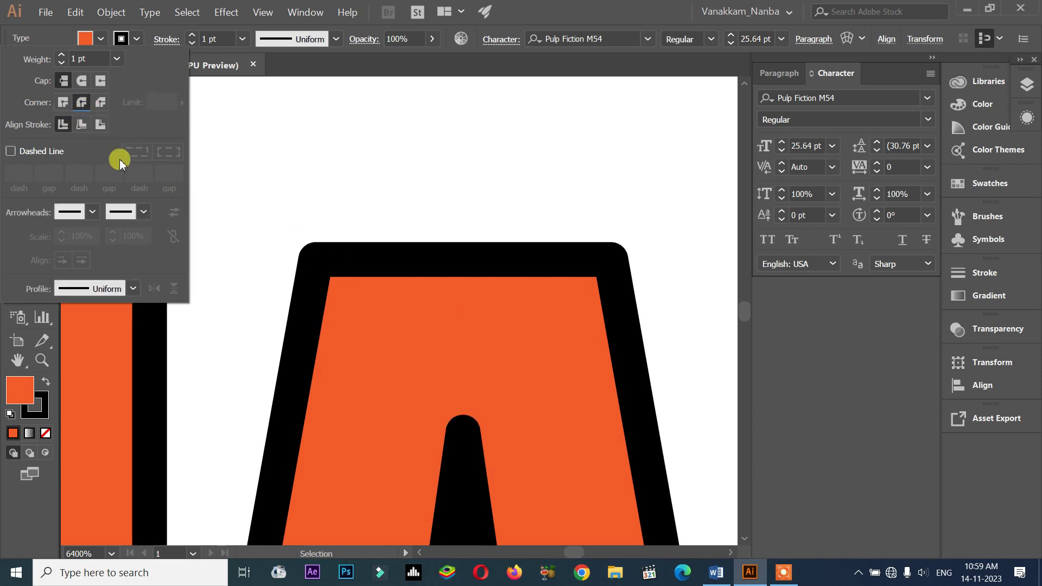
{"action": "left_click", "coordinate": [100, 105]}
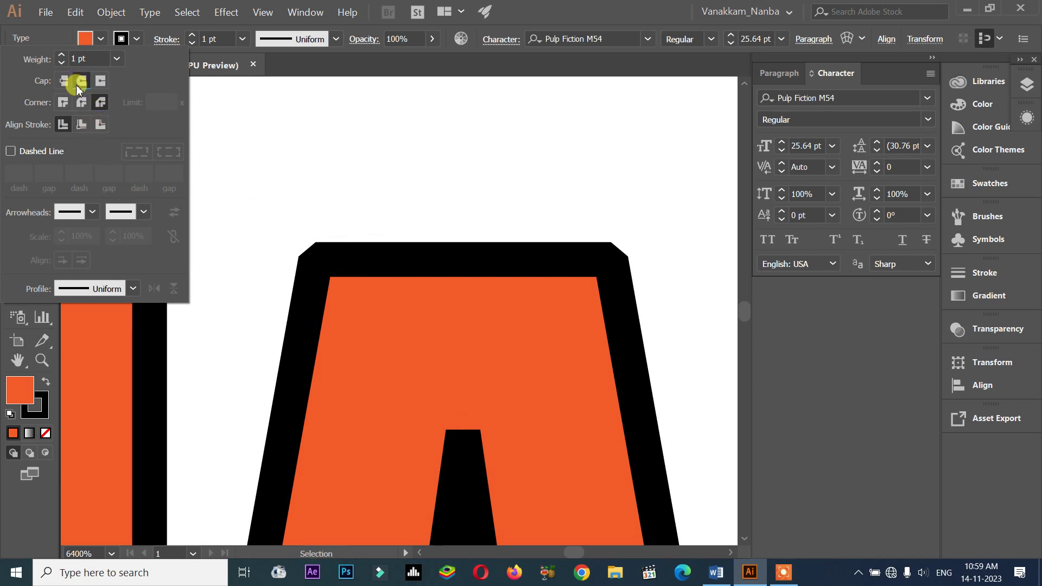
{"action": "left_click", "coordinate": [98, 83]}
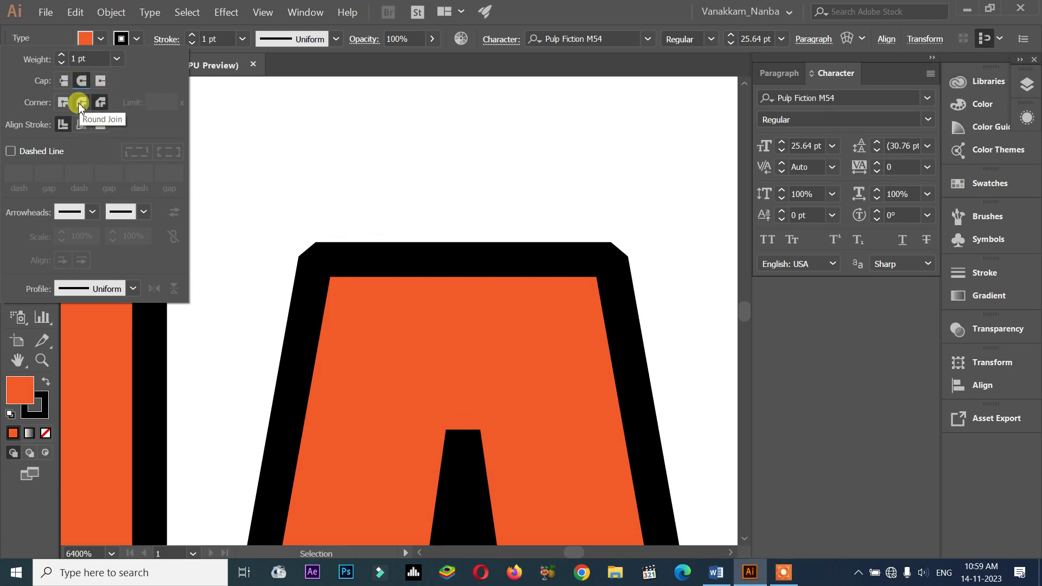
{"action": "left_click", "coordinate": [76, 87]}
{"action": "left_click", "coordinate": [63, 81]}
{"action": "left_click", "coordinate": [63, 106]}
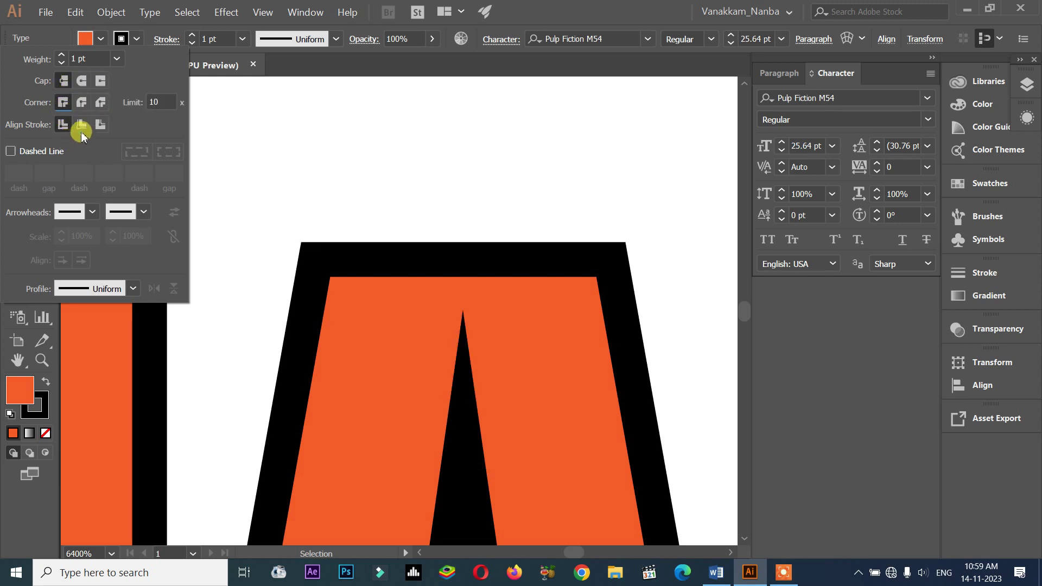
Step: Try aligning the text's stroke to the outside and return it to centre alignment
{"action": "left_click", "coordinate": [106, 124]}
{"action": "left_click", "coordinate": [67, 126]}
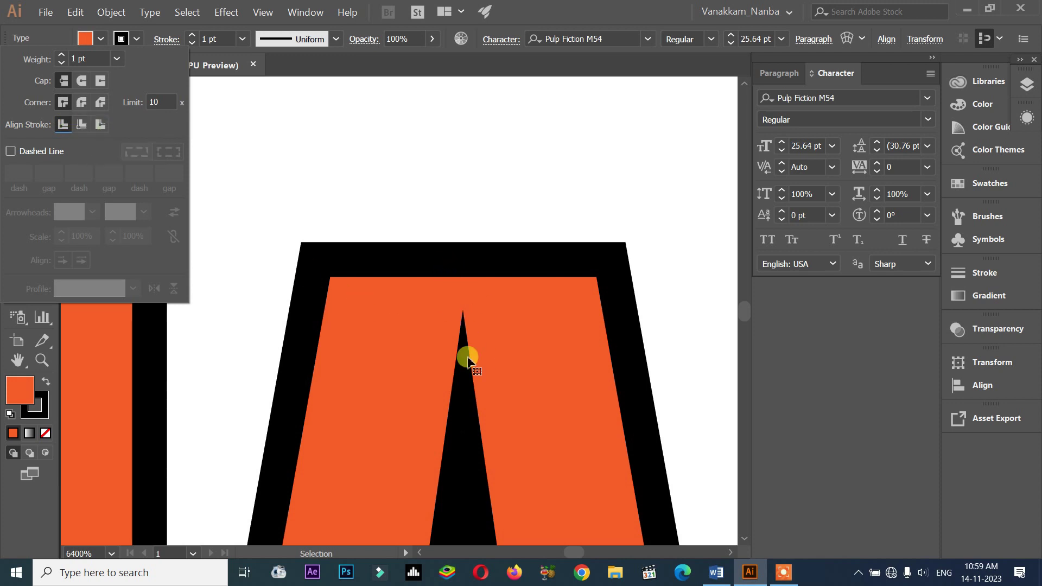
{"action": "left_click", "coordinate": [292, 127]}
Step: Remove the stroke from the VANAKKAM NANBA text and shift the text slightly to the left
{"action": "scroll", "coordinate": [286, 133], "scroll_direction": "down", "scroll_amount": 2}
{"action": "key", "text": "super"}
{"action": "key", "text": "super"}
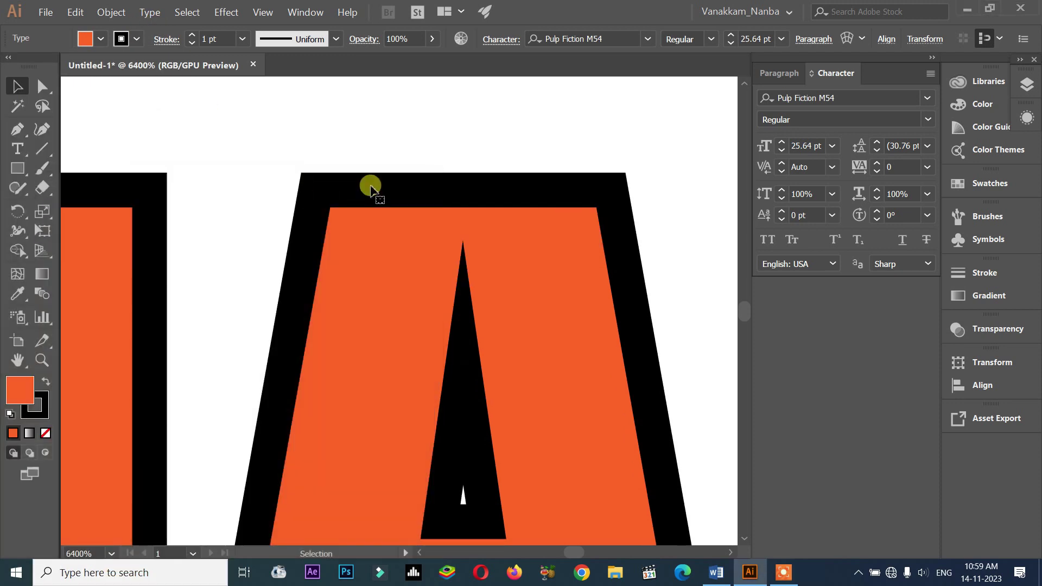
{"action": "scroll", "coordinate": [399, 228], "scroll_direction": "down", "scroll_amount": 1}
{"action": "scroll", "coordinate": [415, 246], "scroll_direction": "down", "scroll_amount": 2}
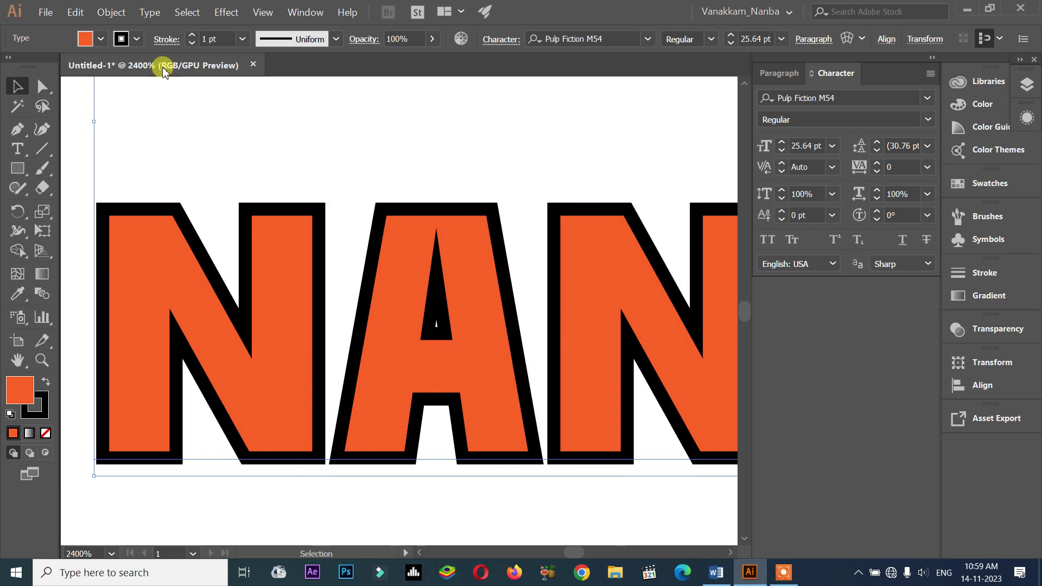
{"action": "left_click", "coordinate": [137, 38]}
{"action": "left_click", "coordinate": [10, 66]}
{"action": "left_click", "coordinate": [266, 100]}
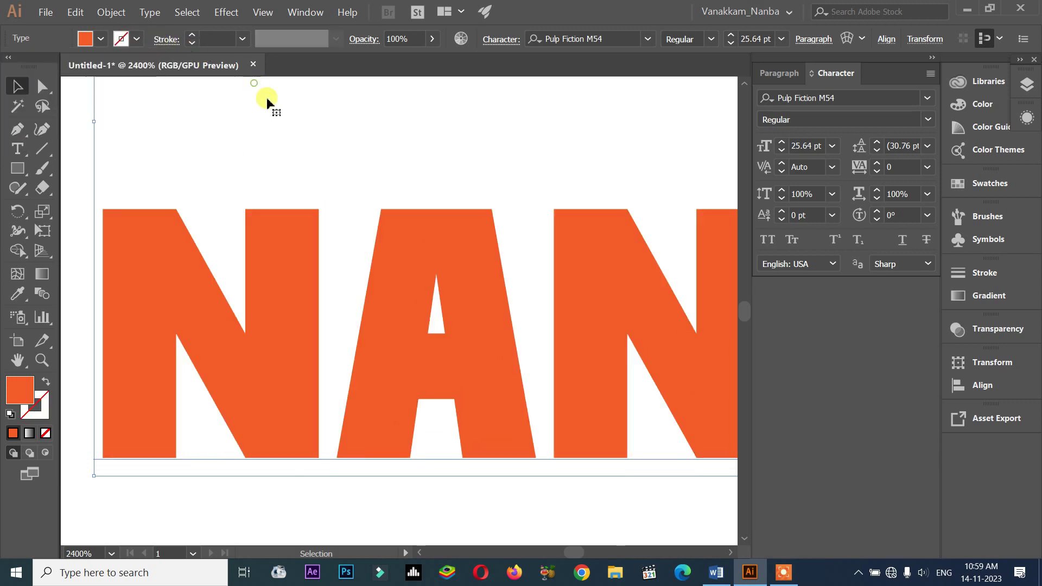
{"action": "mouse_move", "coordinate": [446, 247]}
{"action": "left_mouse_down"}
{"action": "mouse_move", "coordinate": [343, 249]}
{"action": "mouse_move", "coordinate": [454, 256]}
{"action": "mouse_move", "coordinate": [422, 251]}
{"action": "left_mouse_up"}
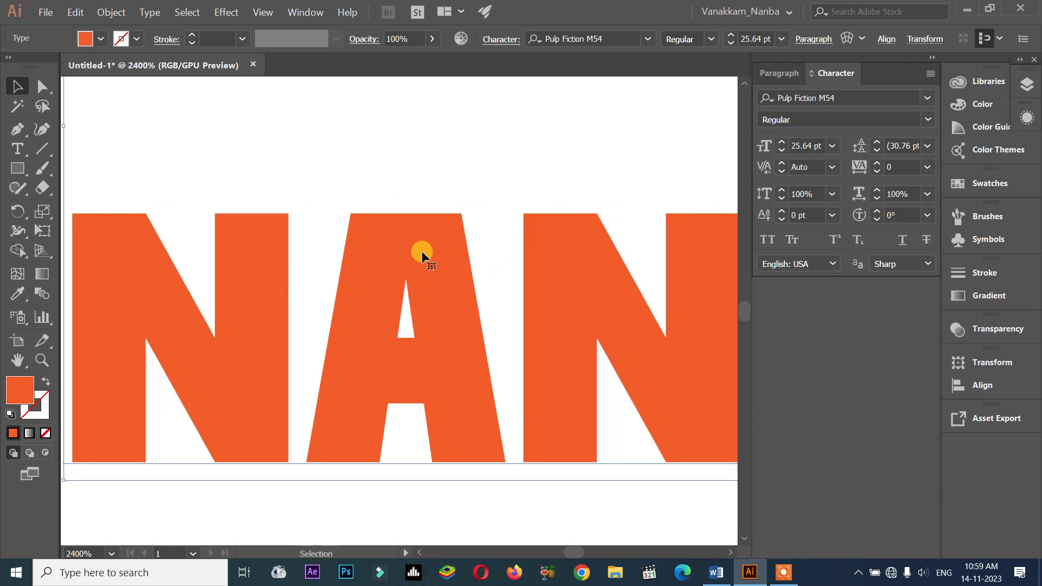
Step: Open the Appearance panel and dock it beneath the Character panel
{"action": "left_click", "coordinate": [1020, 127]}
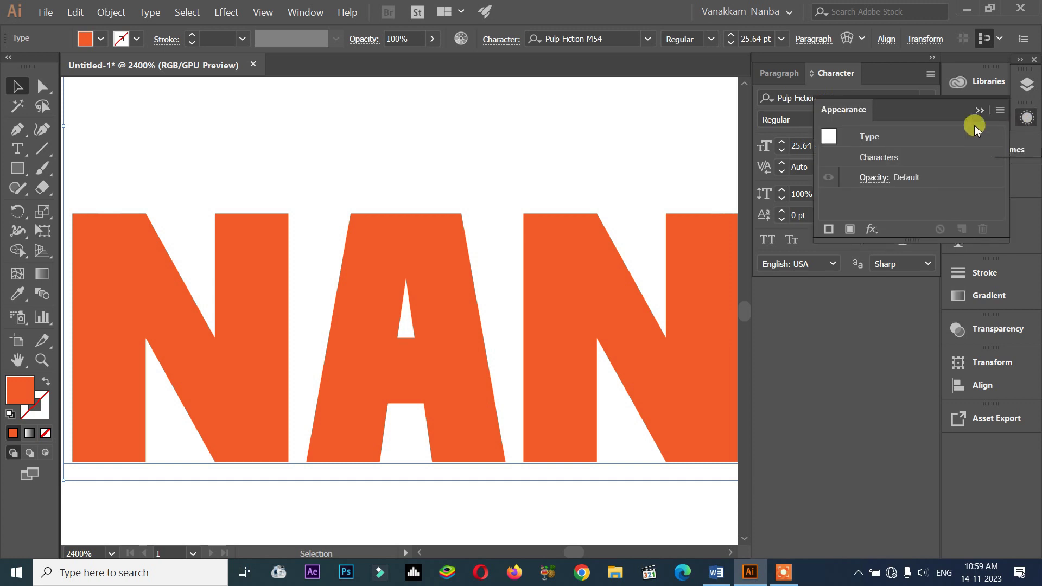
{"action": "left_click_drag", "start_coordinate": [942, 116], "coordinate": [863, 308]}
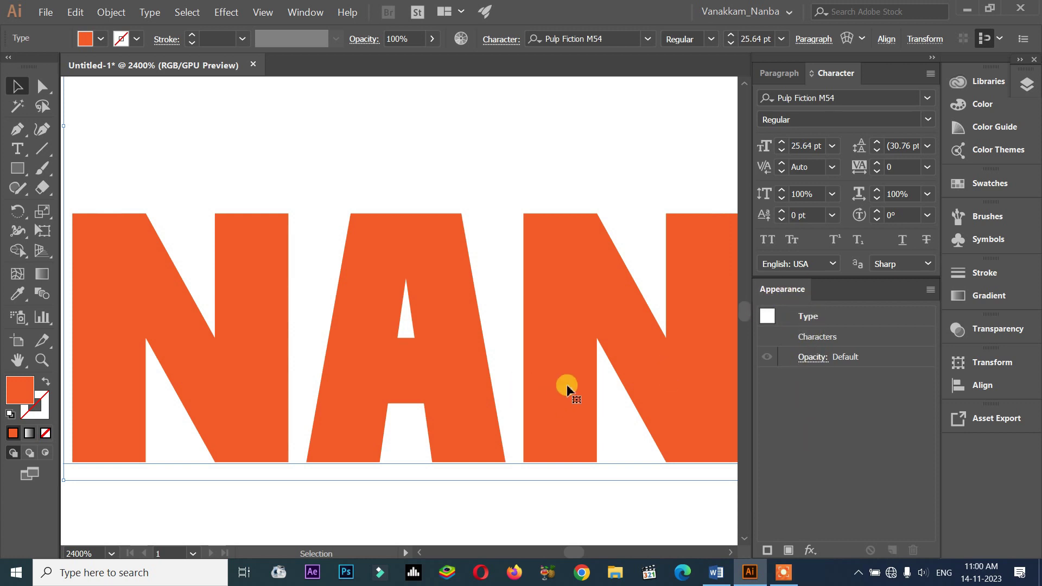
Step: Bring the whole VANAKKAM NANBA text into view and try adding a new stroke to its appearance
{"action": "scroll", "coordinate": [548, 369], "scroll_direction": "down", "scroll_amount": 2}
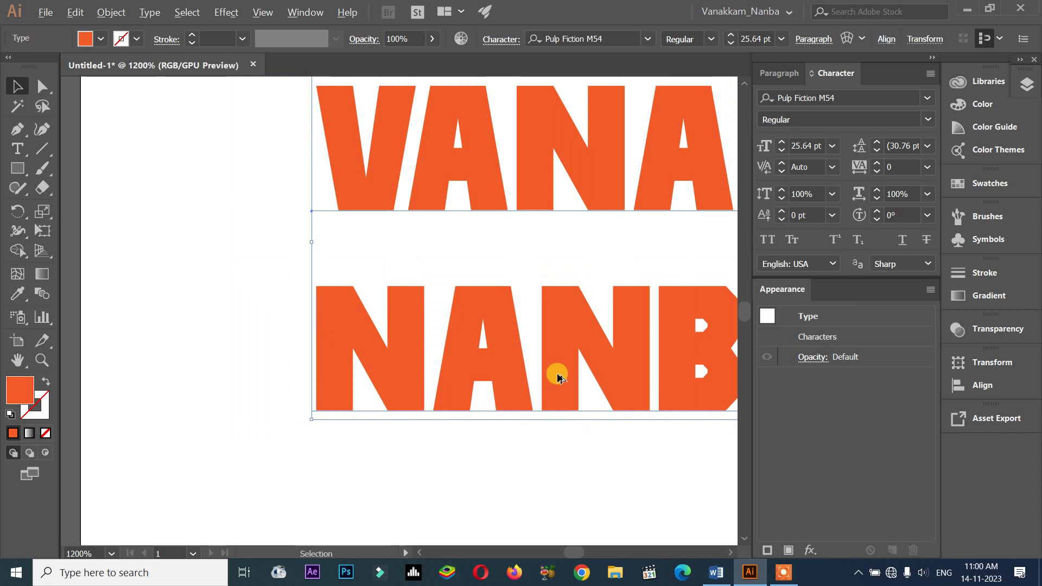
{"action": "left_click_drag", "start_coordinate": [588, 335], "coordinate": [481, 357]}
{"action": "scroll", "coordinate": [487, 364], "scroll_direction": "down", "scroll_amount": 1}
{"action": "left_click", "coordinate": [493, 247]}
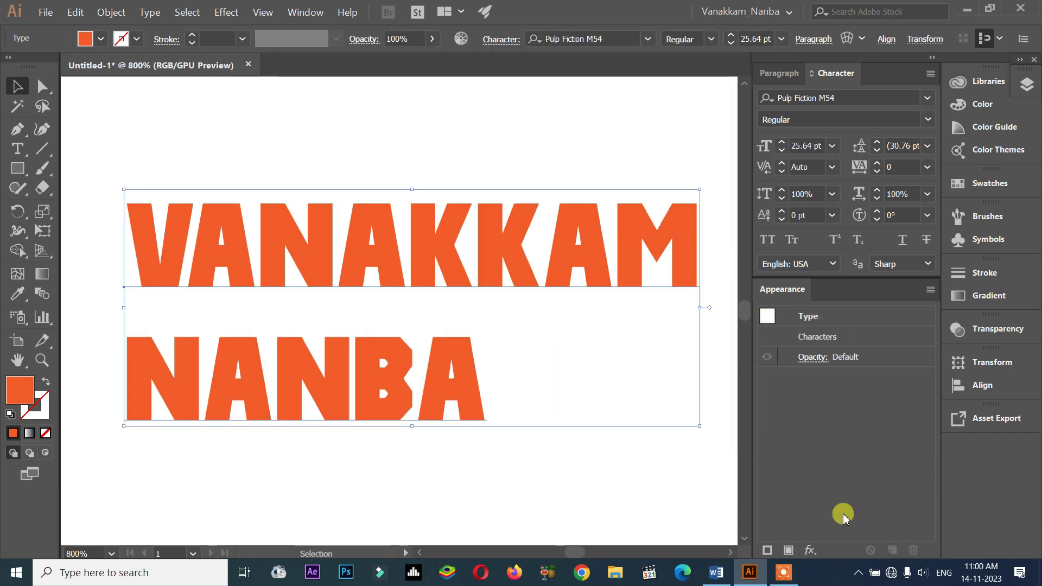
{"action": "left_click", "coordinate": [769, 550]}
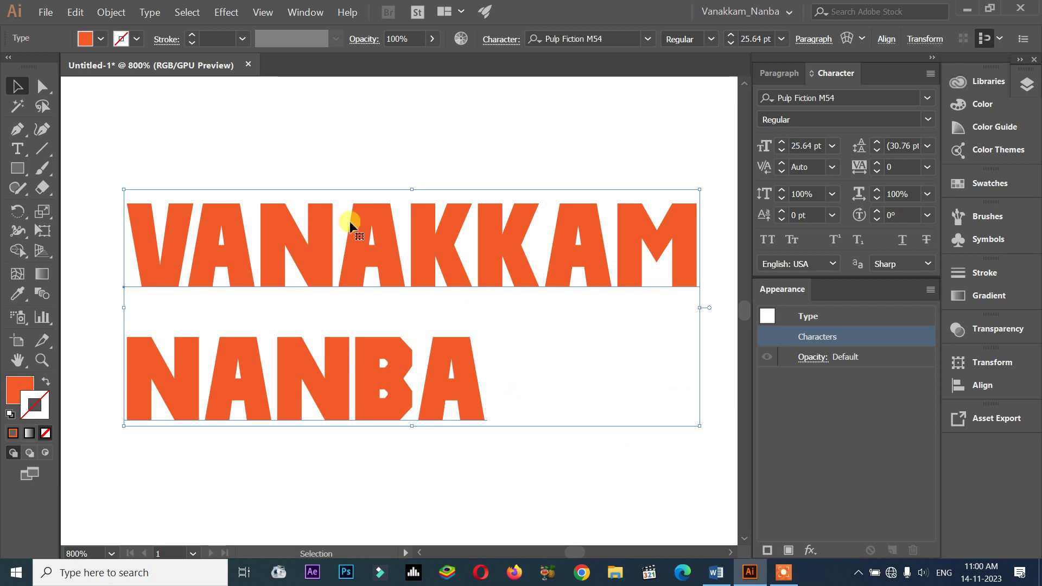
Step: Try a black stroke on the VANAKKAM NANBA text, look at its alignment options, and remove the stroke
{"action": "left_click", "coordinate": [138, 39]}
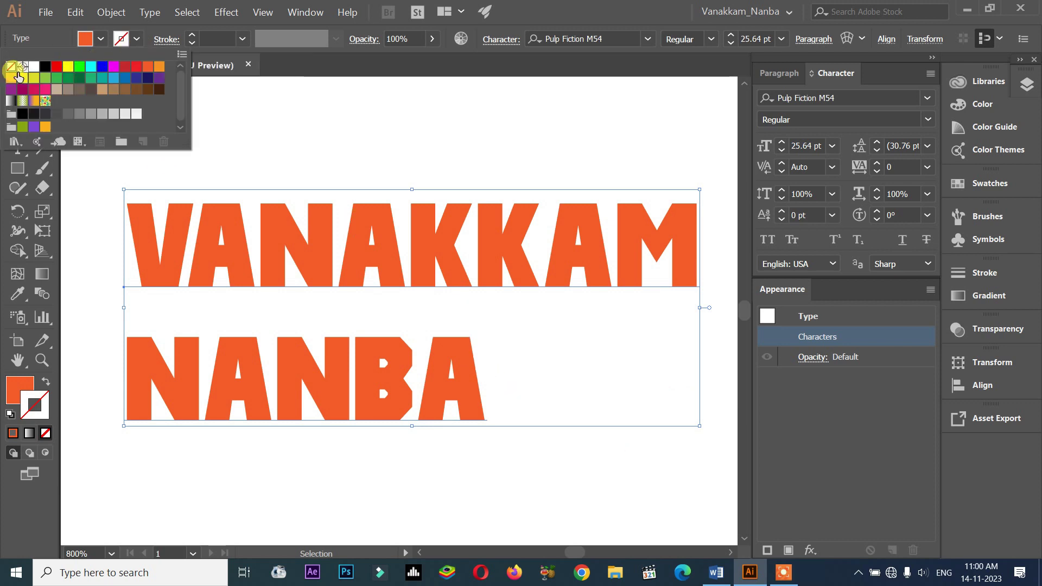
{"action": "left_click", "coordinate": [45, 66]}
{"action": "left_click", "coordinate": [162, 41]}
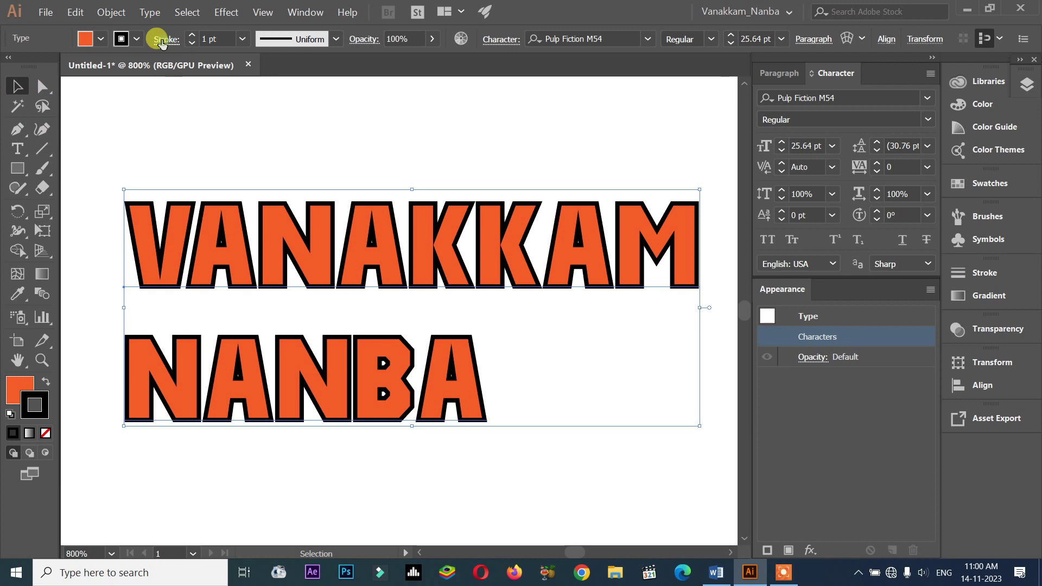
{"action": "left_click", "coordinate": [158, 46]}
{"action": "left_click", "coordinate": [76, 129]}
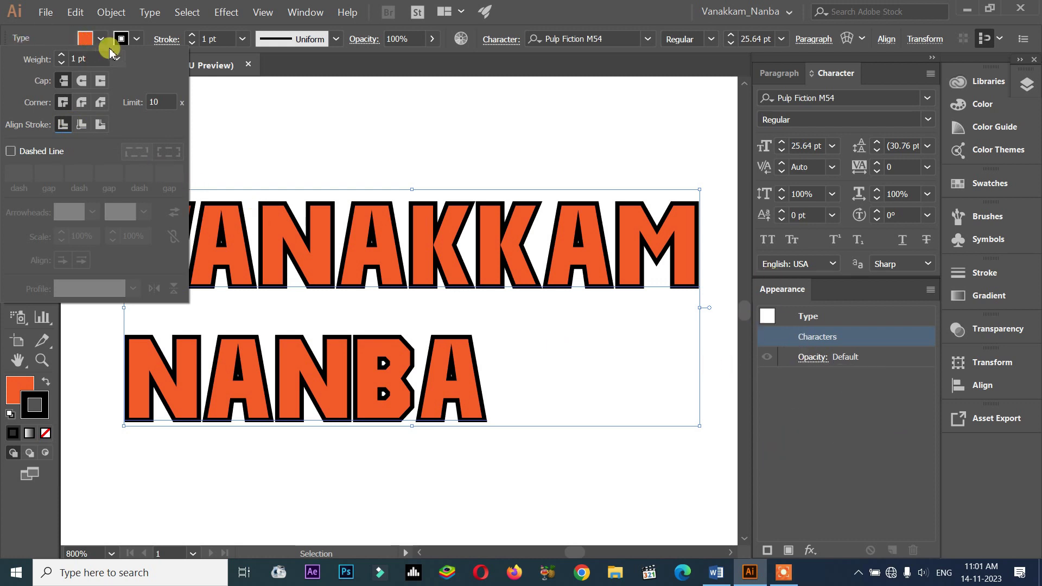
{"action": "left_click", "coordinate": [138, 42]}
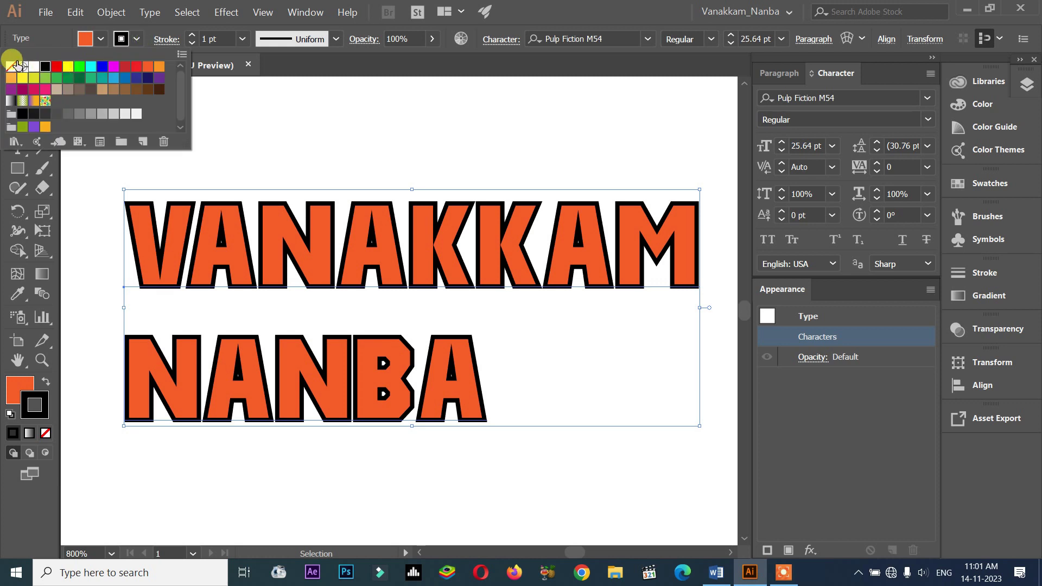
{"action": "left_click", "coordinate": [10, 66]}
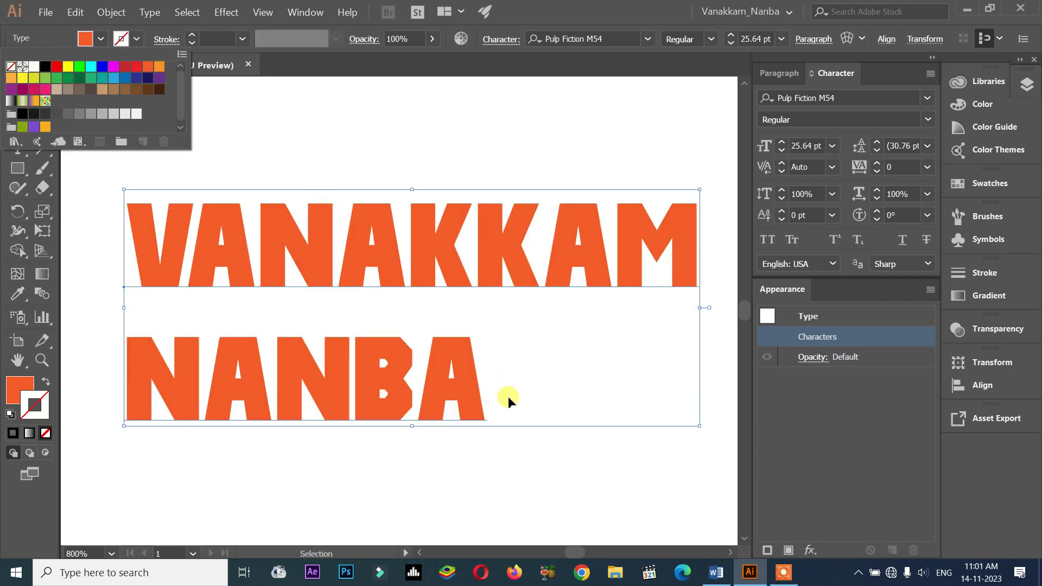
{"action": "left_click", "coordinate": [520, 438]}
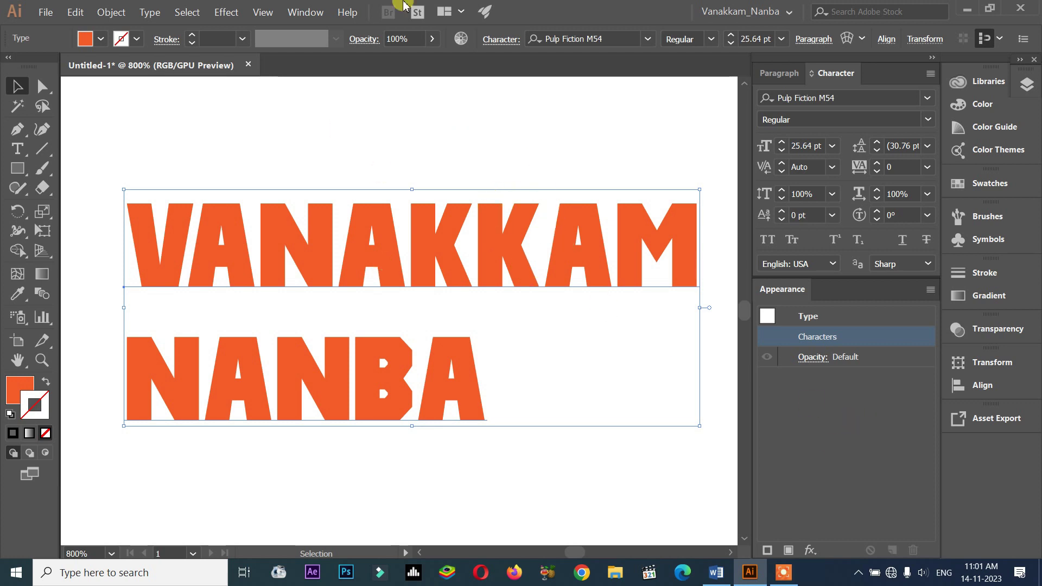
Step: Add a new fill to the text's appearance and colour it dark orange
{"action": "left_click", "coordinate": [791, 550]}
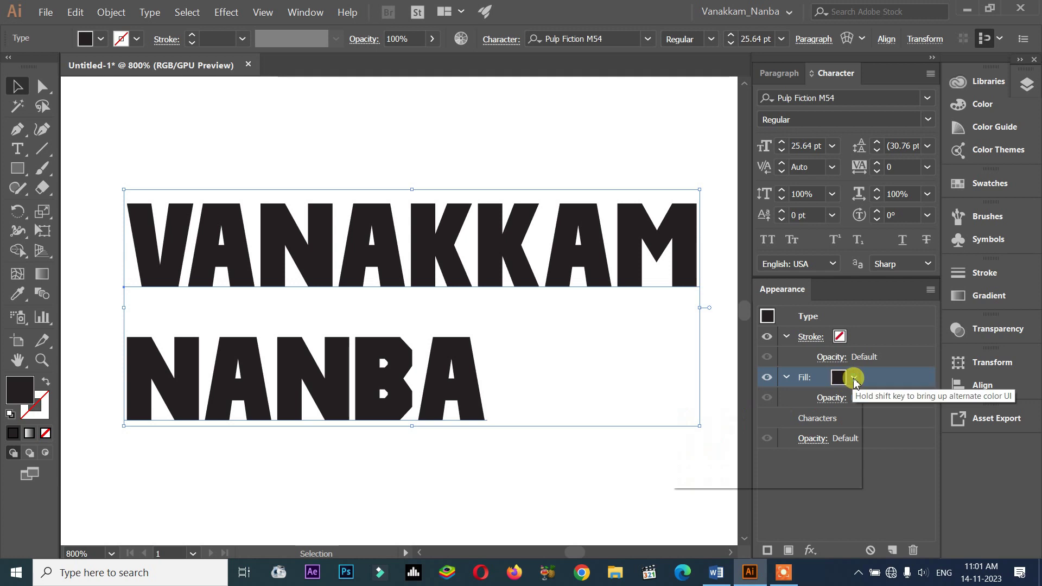
{"action": "left_click", "coordinate": [854, 377]}
{"action": "left_click", "coordinate": [819, 404]}
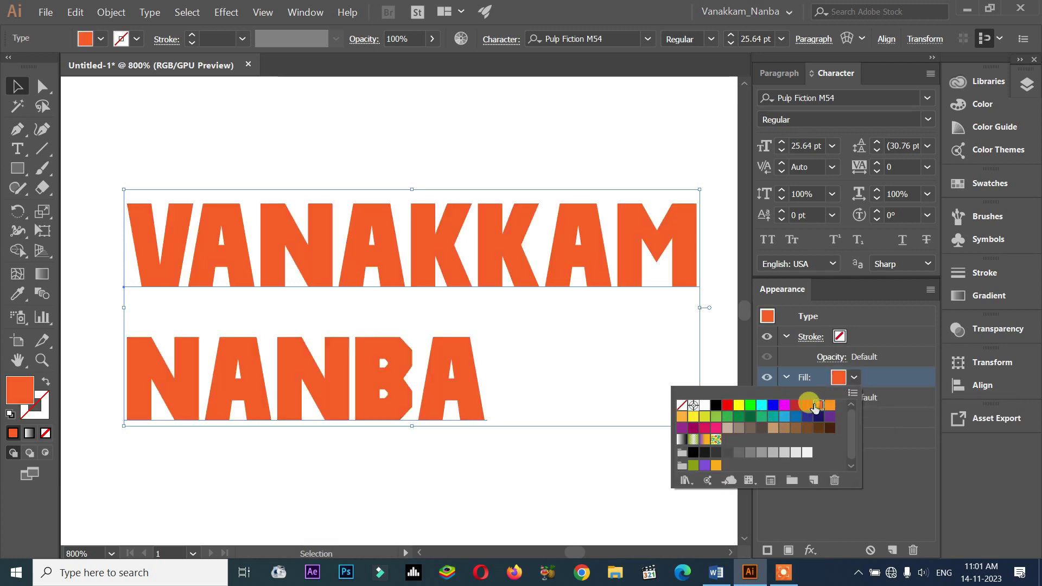
Step: Colour the stroke in the text's appearance black
{"action": "left_click", "coordinate": [839, 339]}
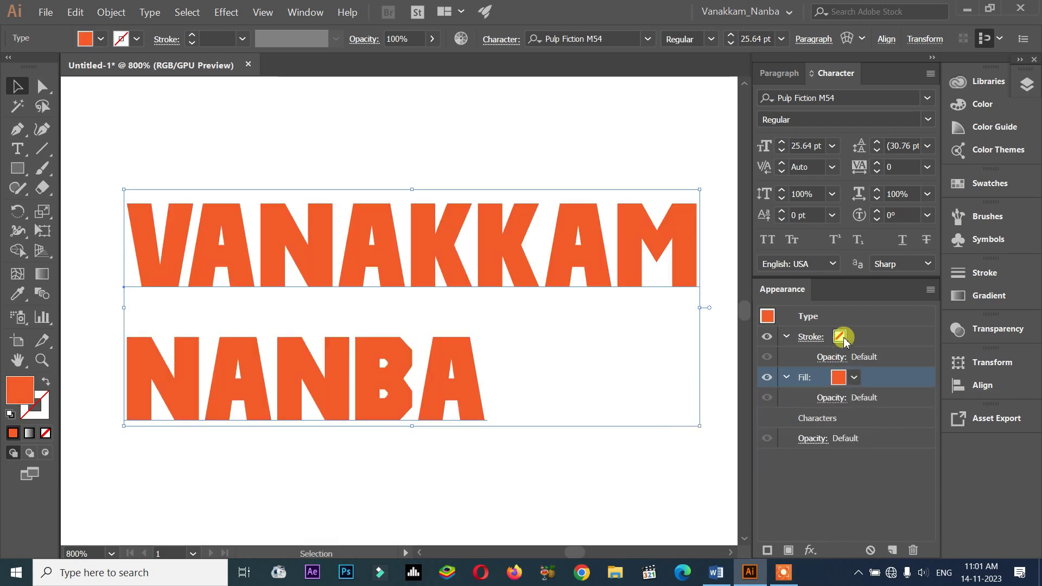
{"action": "left_click", "coordinate": [843, 339]}
{"action": "left_click", "coordinate": [855, 339]}
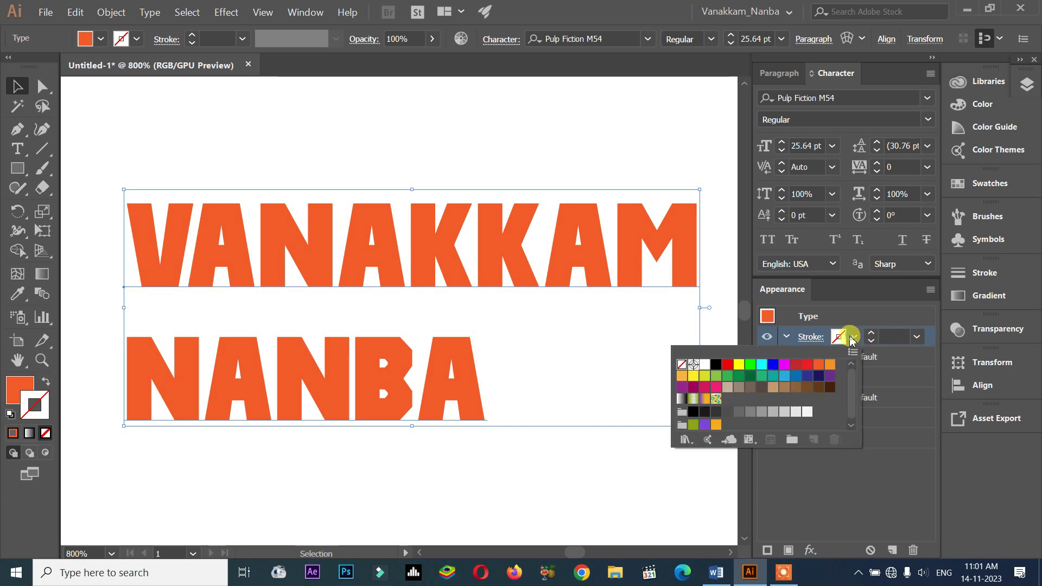
{"action": "left_click", "coordinate": [716, 368]}
{"action": "left_click", "coordinate": [855, 338]}
{"action": "left_click", "coordinate": [856, 305]}
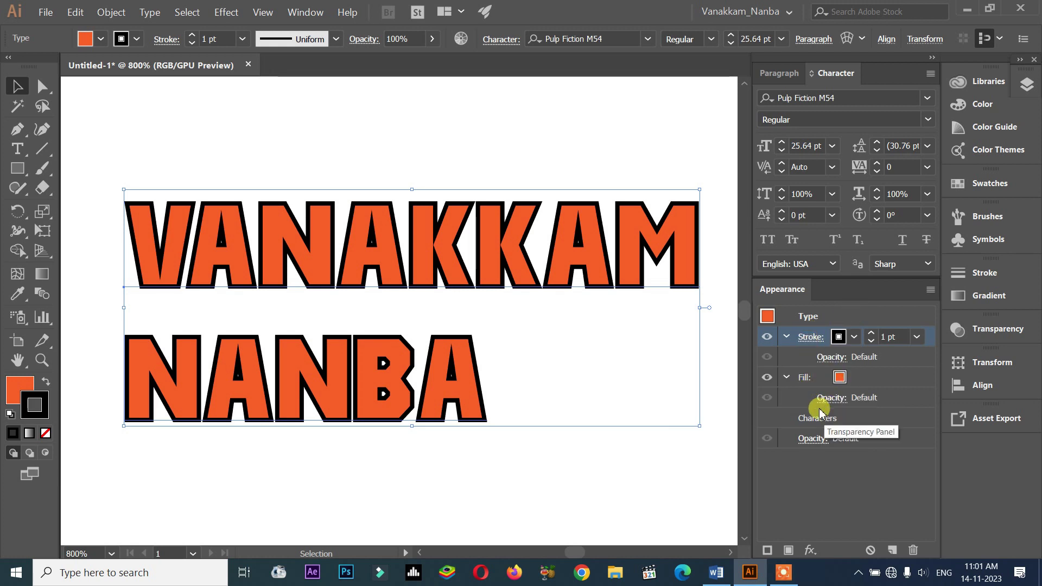
Step: Examine the alignment options of the black stroke in the text's appearance
{"action": "left_click", "coordinate": [802, 379]}
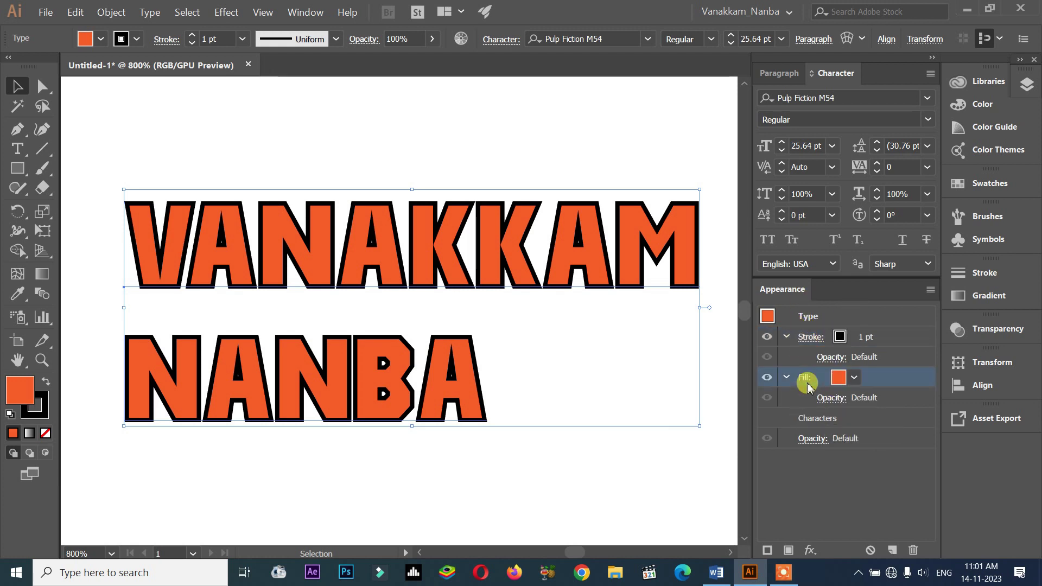
{"action": "left_click", "coordinate": [808, 337]}
{"action": "left_click", "coordinate": [809, 338]}
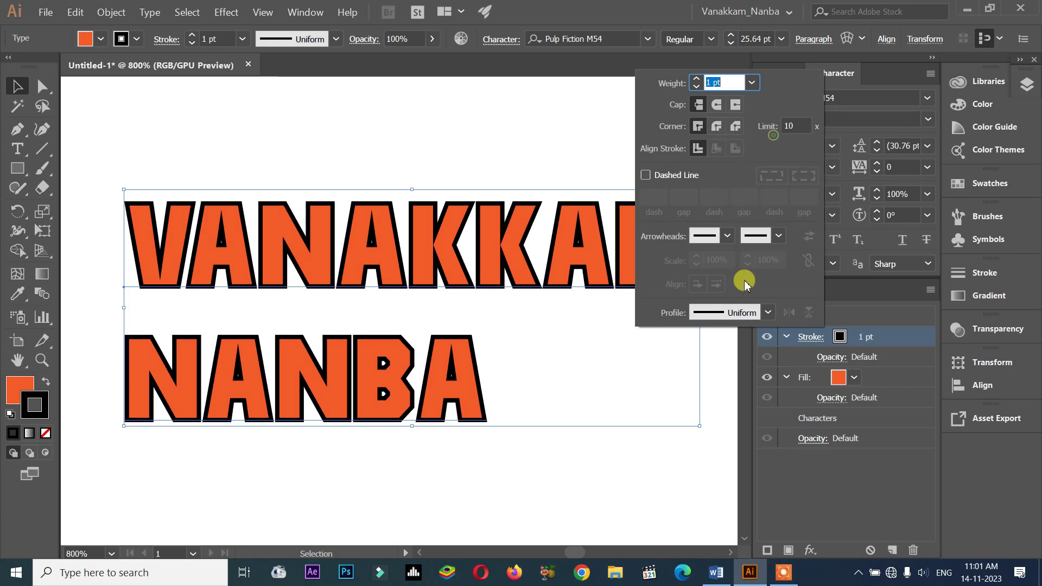
{"action": "left_click", "coordinate": [843, 502]}
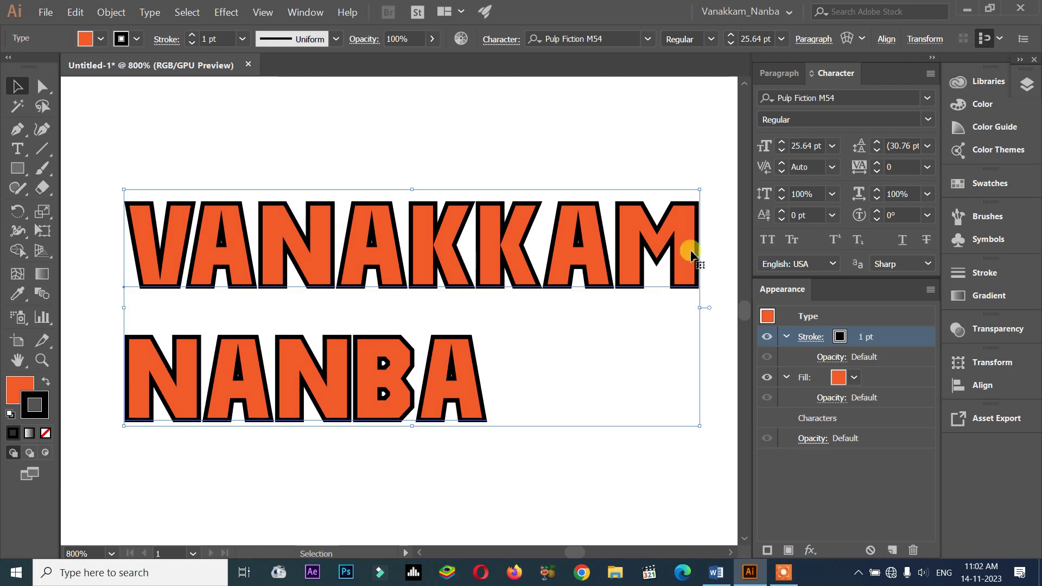
{"action": "left_click", "coordinate": [811, 336]}
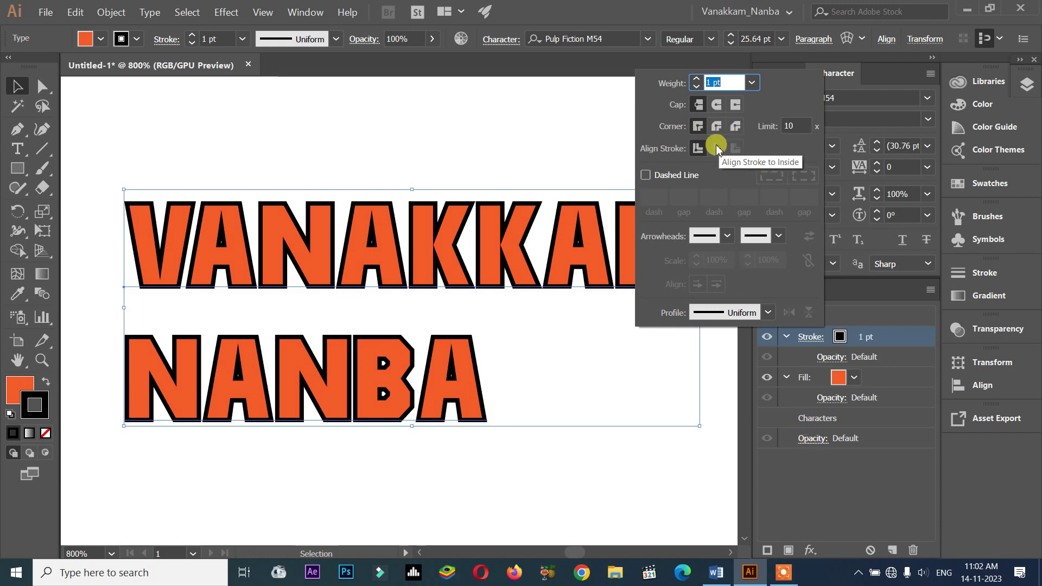
{"action": "left_click", "coordinate": [835, 448]}
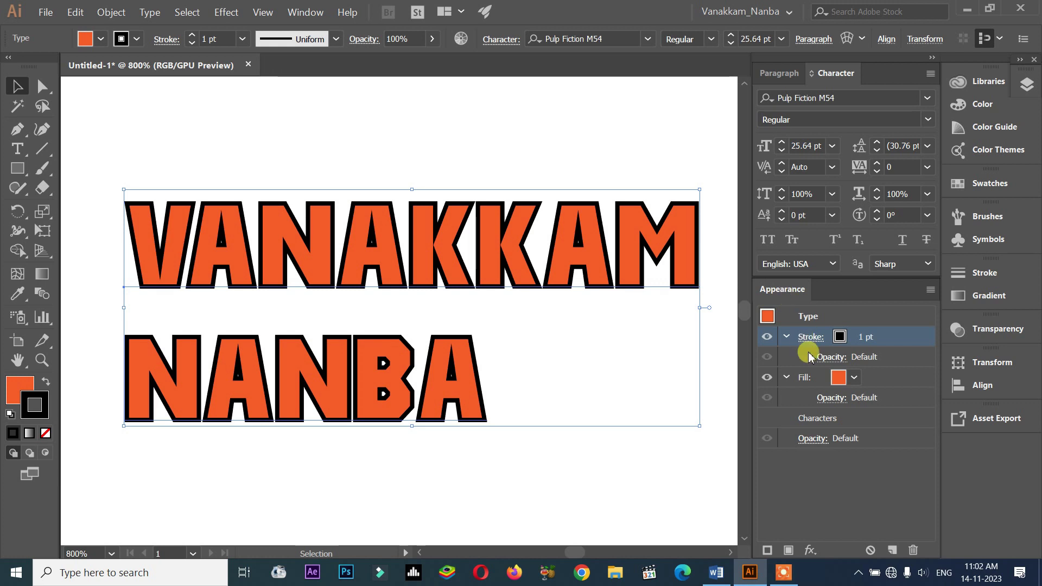
Step: Add a second stroke to the text's appearance and colour it light orange
{"action": "left_click", "coordinate": [768, 550]}
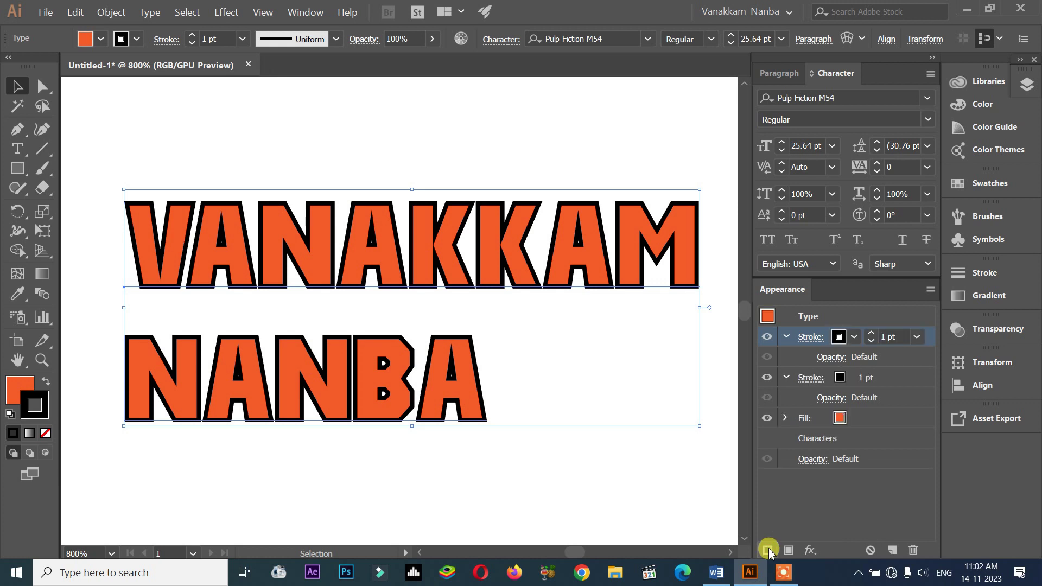
{"action": "left_click", "coordinate": [839, 336]}
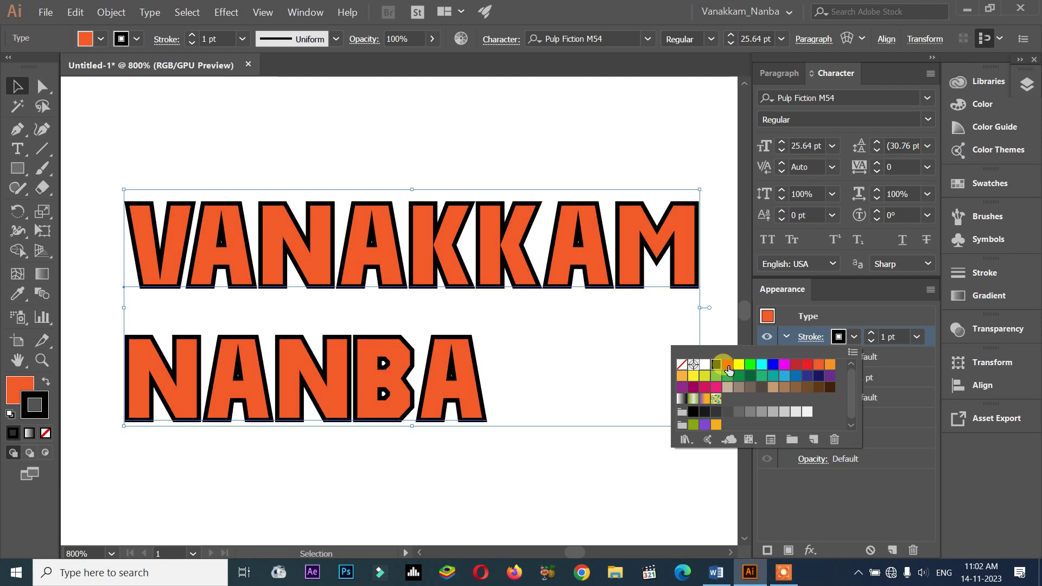
{"action": "left_click", "coordinate": [828, 365]}
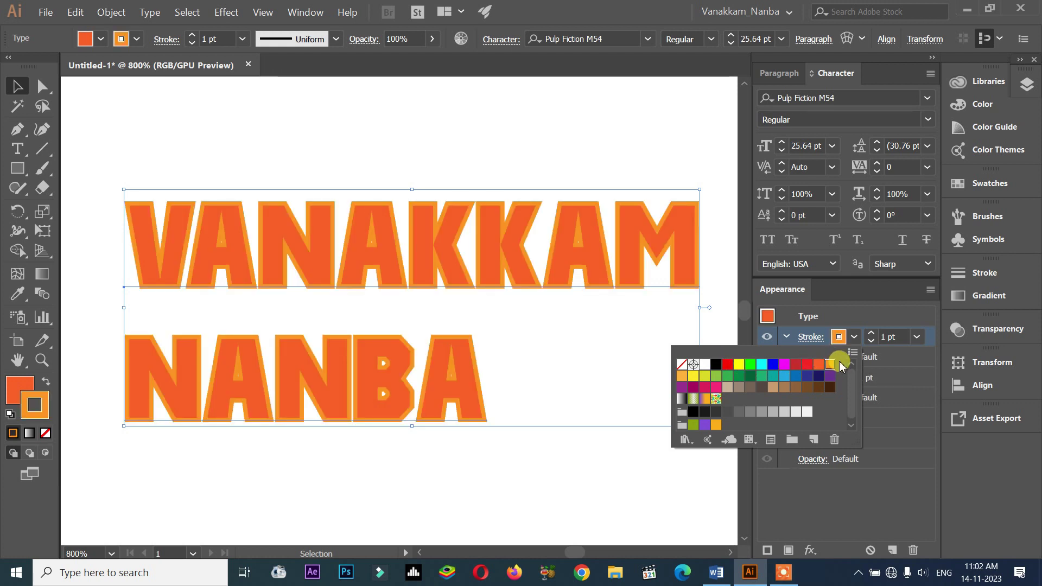
{"action": "left_click", "coordinate": [857, 319]}
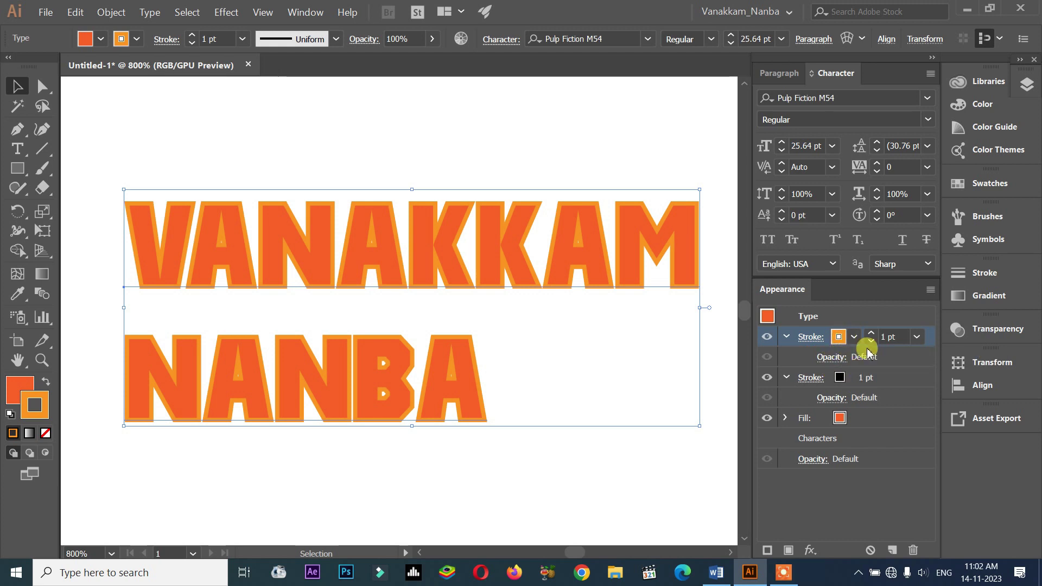
Step: Move the light orange stroke beneath the black stroke in the appearance order
{"action": "left_click", "coordinate": [867, 377]}
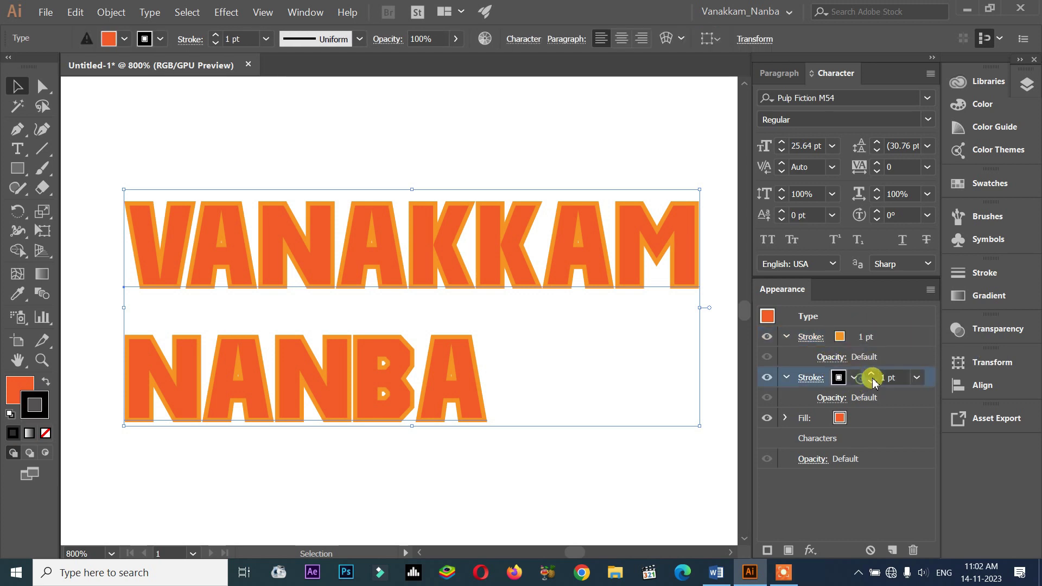
{"action": "left_click", "coordinate": [902, 373]}
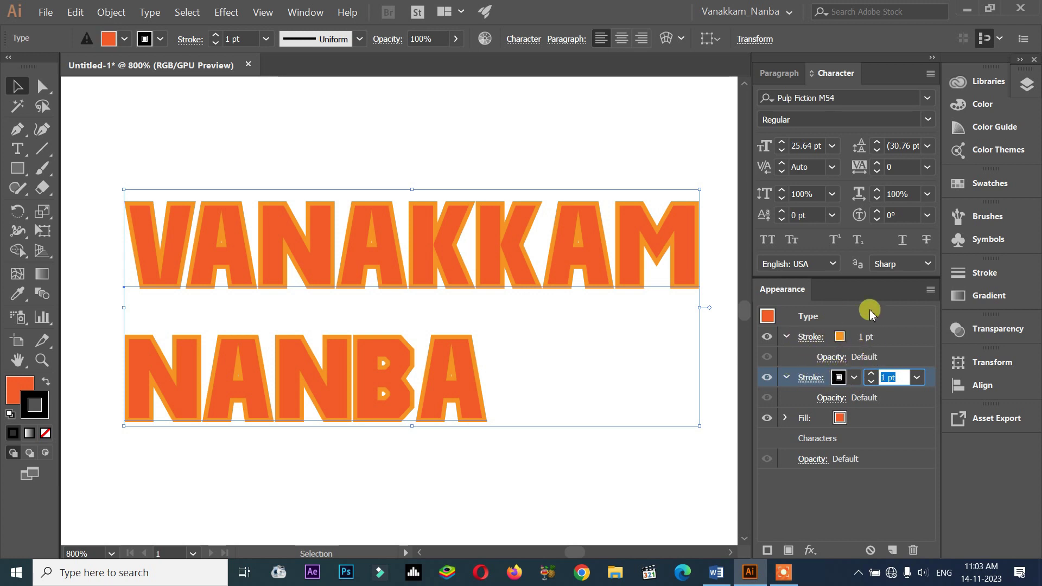
{"action": "left_click", "coordinate": [829, 338]}
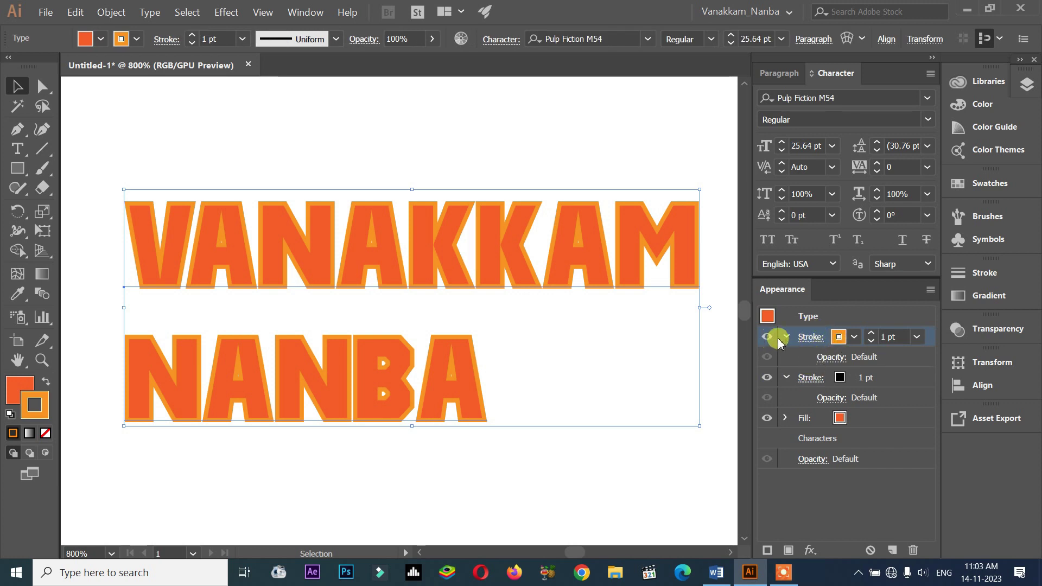
{"action": "mouse_move", "coordinate": [931, 344]}
{"action": "left_mouse_down"}
{"action": "mouse_move", "coordinate": [914, 367]}
{"action": "mouse_move", "coordinate": [922, 390]}
{"action": "mouse_move", "coordinate": [893, 380]}
{"action": "mouse_move", "coordinate": [905, 408]}
{"action": "left_mouse_up"}
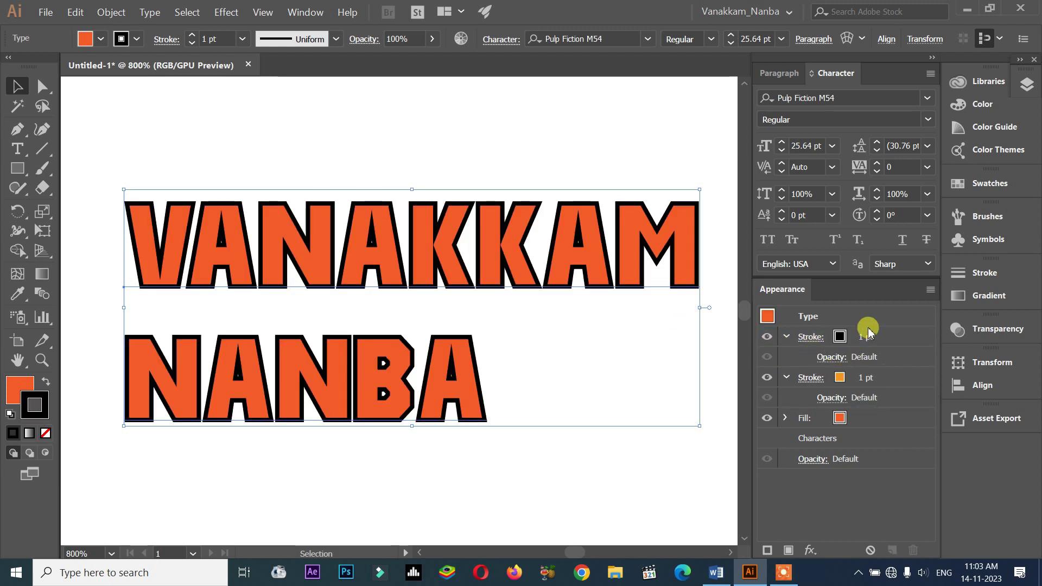
Step: Set the light orange stroke's weight to 2 pt and inspect the letter edges up close
{"action": "left_click", "coordinate": [863, 379]}
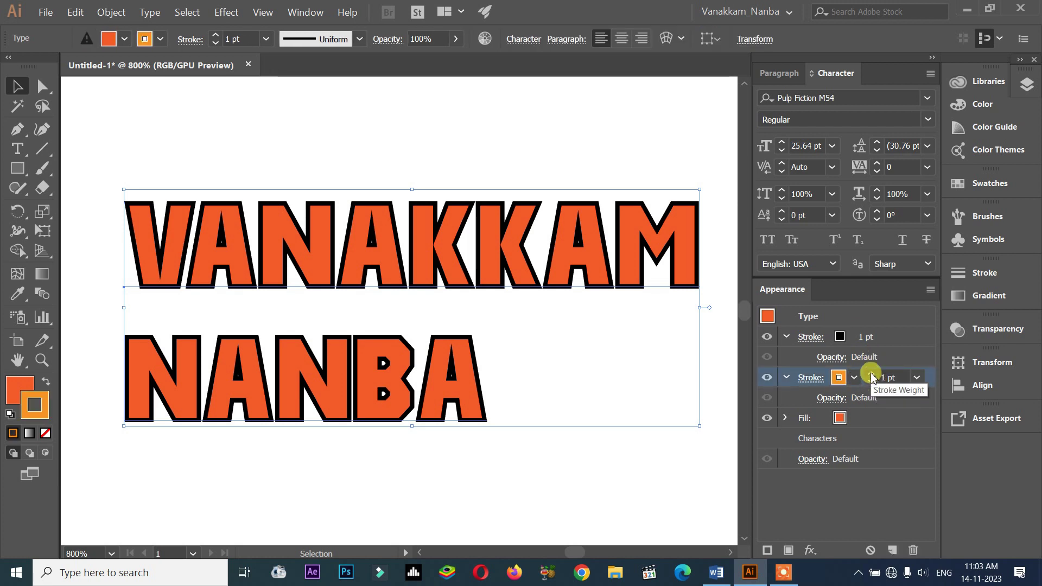
{"action": "left_click", "coordinate": [871, 374]}
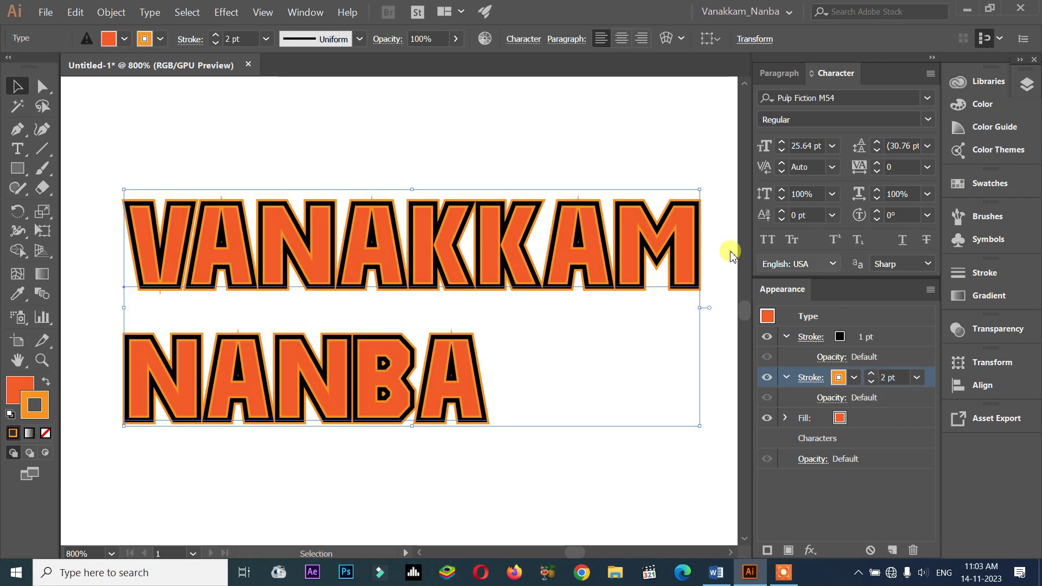
{"action": "scroll", "coordinate": [674, 229], "scroll_direction": "up", "scroll_amount": 1}
{"action": "scroll", "coordinate": [674, 229], "scroll_direction": "up", "scroll_amount": 3}
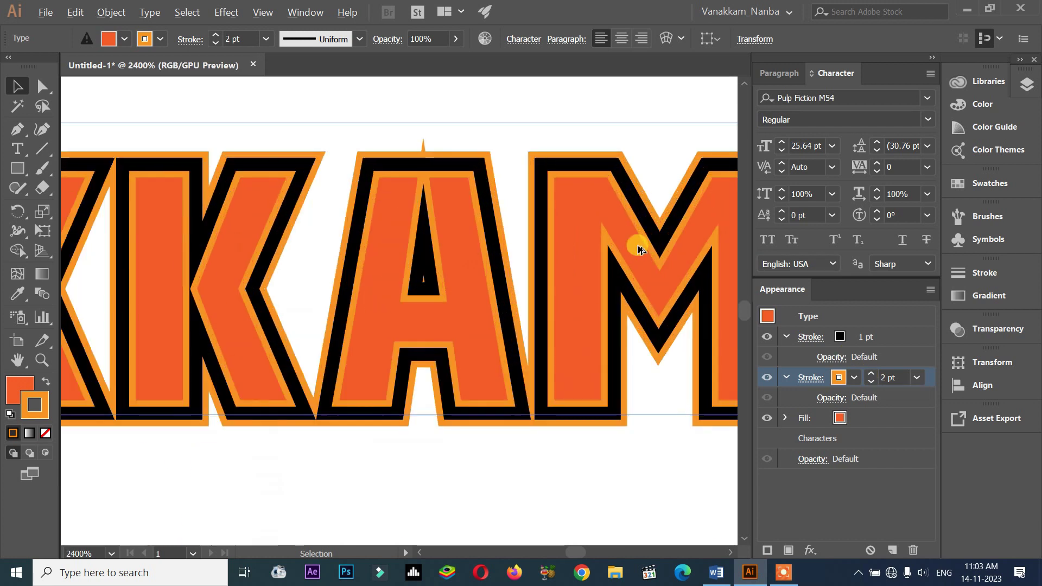
Step: Try placing the light orange stroke beneath the fill, and return it above the fill
{"action": "left_click", "coordinate": [864, 338]}
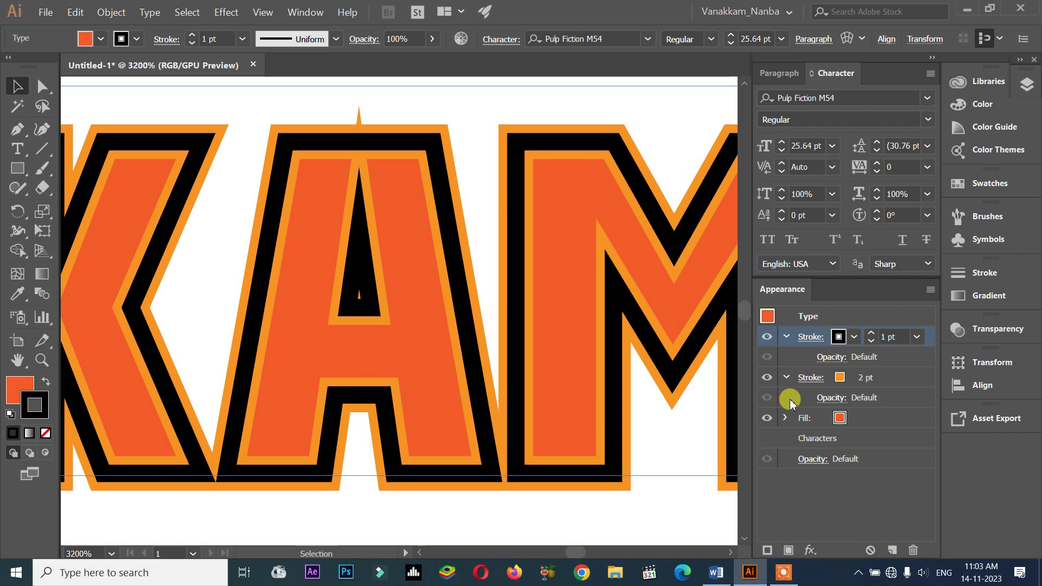
{"action": "left_click", "coordinate": [890, 379]}
{"action": "left_click_drag", "start_coordinate": [893, 383], "coordinate": [895, 434]}
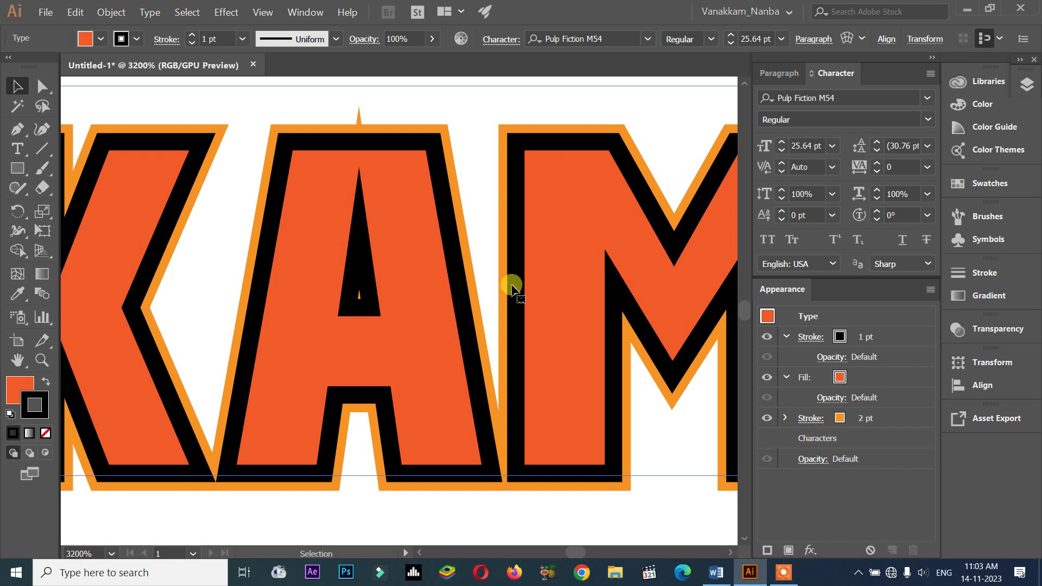
{"action": "left_click_drag", "start_coordinate": [895, 420], "coordinate": [892, 368]}
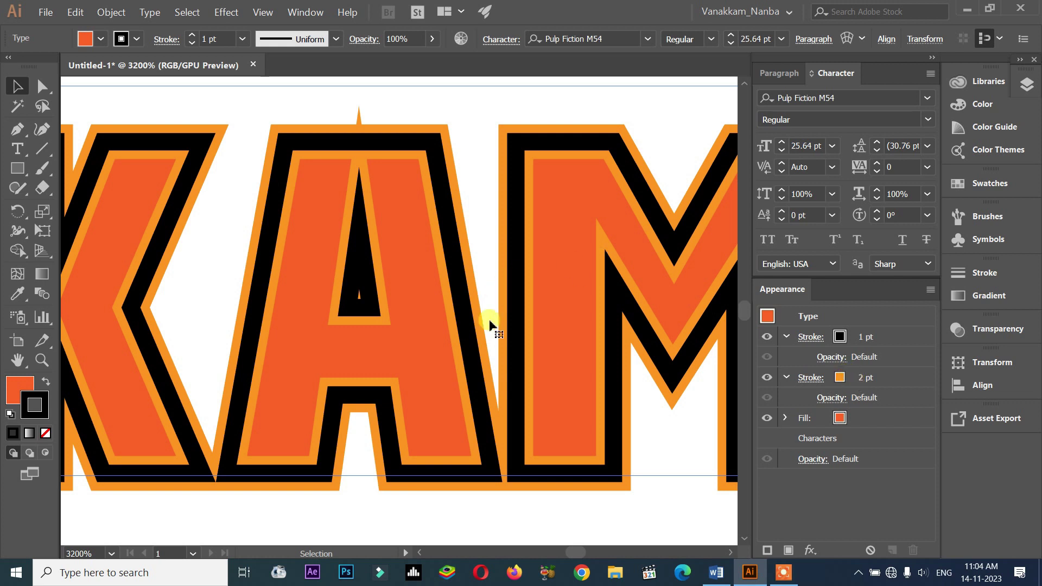
Step: Move the light orange stroke beneath the fill and set its weight to 3 pt
{"action": "left_click", "coordinate": [882, 417]}
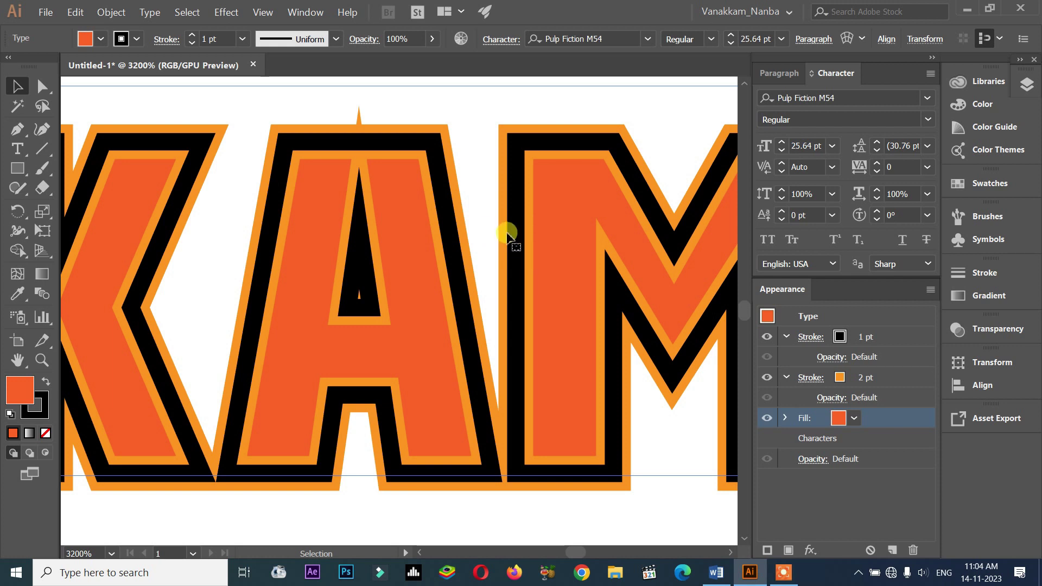
{"action": "mouse_move", "coordinate": [893, 378]}
{"action": "left_mouse_down"}
{"action": "mouse_move", "coordinate": [884, 414]}
{"action": "mouse_move", "coordinate": [893, 432]}
{"action": "left_mouse_up"}
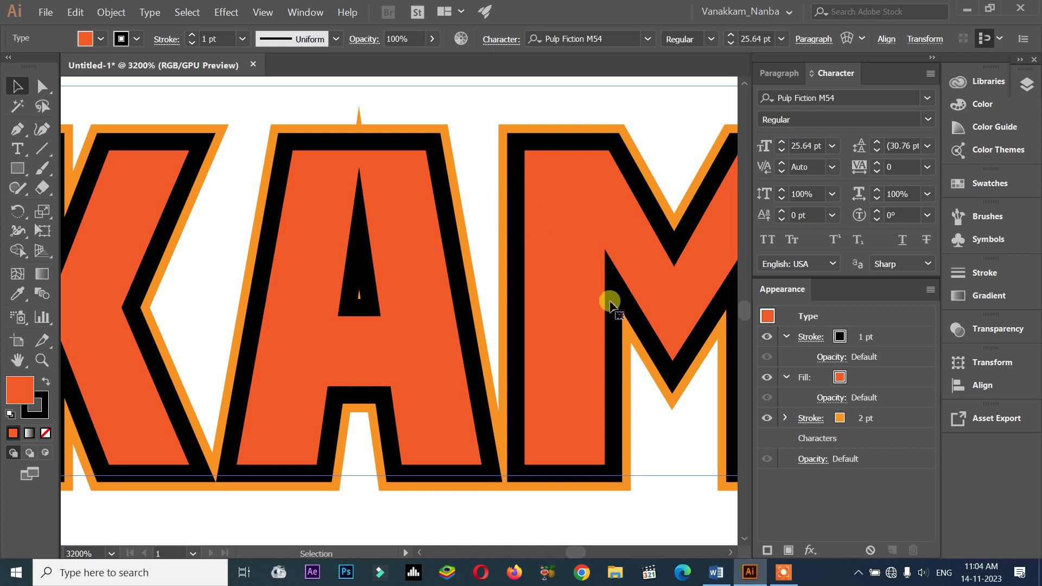
{"action": "scroll", "coordinate": [584, 296], "scroll_direction": "down", "scroll_amount": 4}
{"action": "scroll", "coordinate": [380, 289], "scroll_direction": "up", "scroll_amount": 5}
{"action": "scroll", "coordinate": [393, 302], "scroll_direction": "down", "scroll_amount": 3}
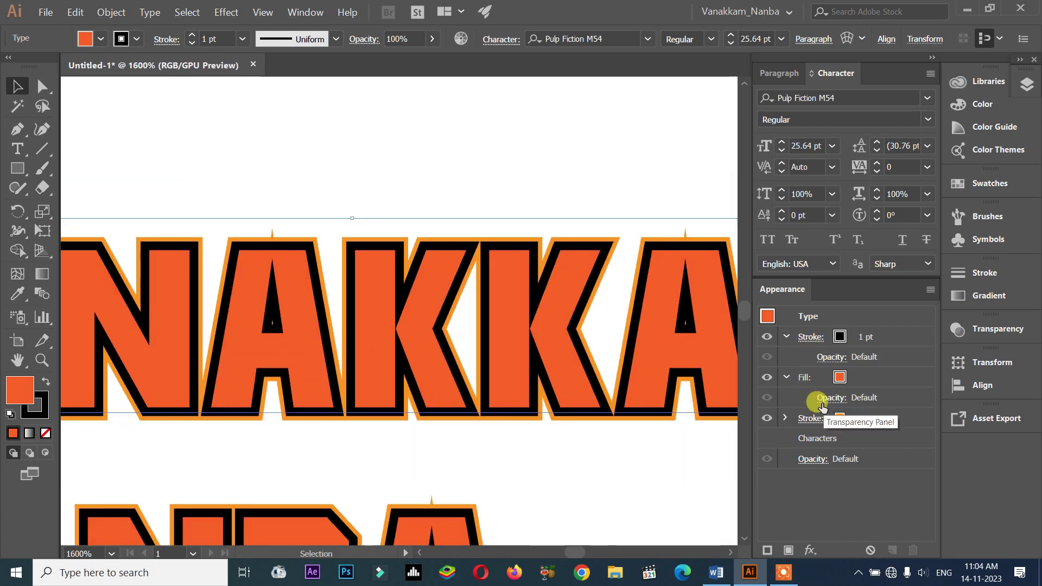
{"action": "left_click", "coordinate": [870, 420]}
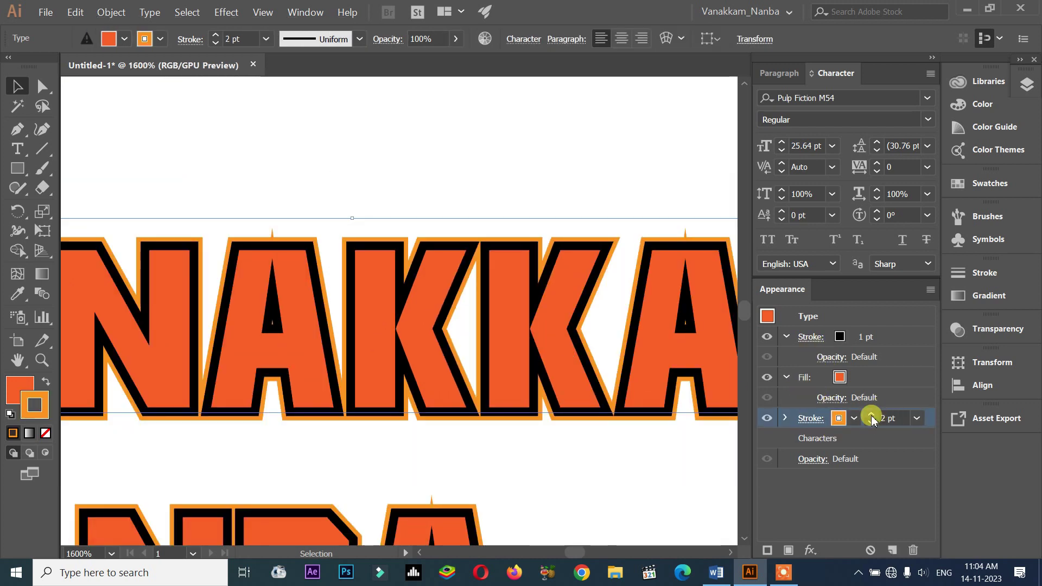
{"action": "left_click", "coordinate": [871, 415]}
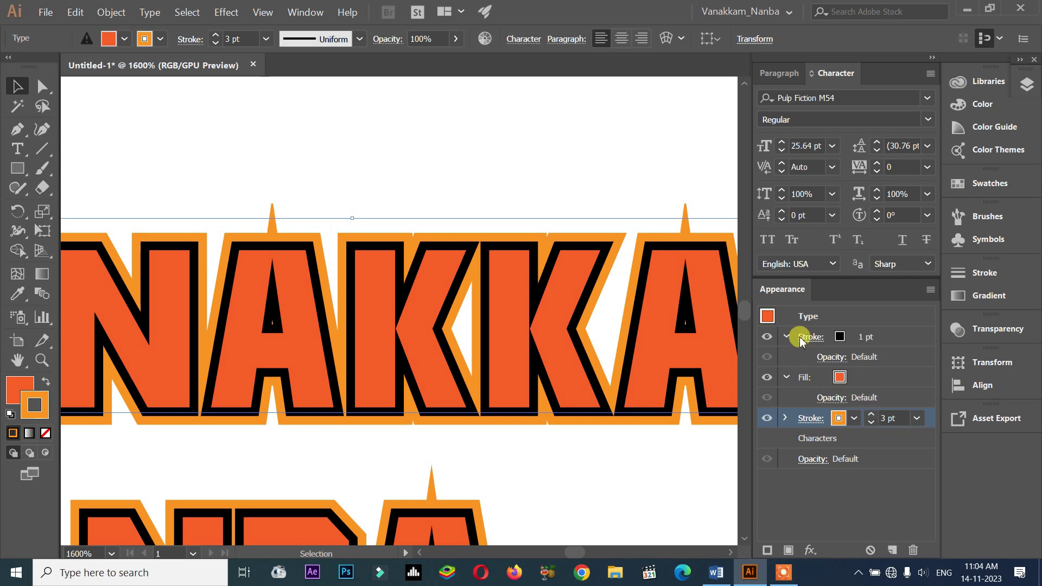
Step: Set the black stroke's weight to 0.5 pt on the VANAKKAM NANBA text and deselect it
{"action": "left_click", "coordinate": [857, 340]}
{"action": "left_click", "coordinate": [915, 337]}
{"action": "left_click", "coordinate": [904, 336]}
{"action": "type", "text": "0.5"}
{"action": "key", "text": "Return"}
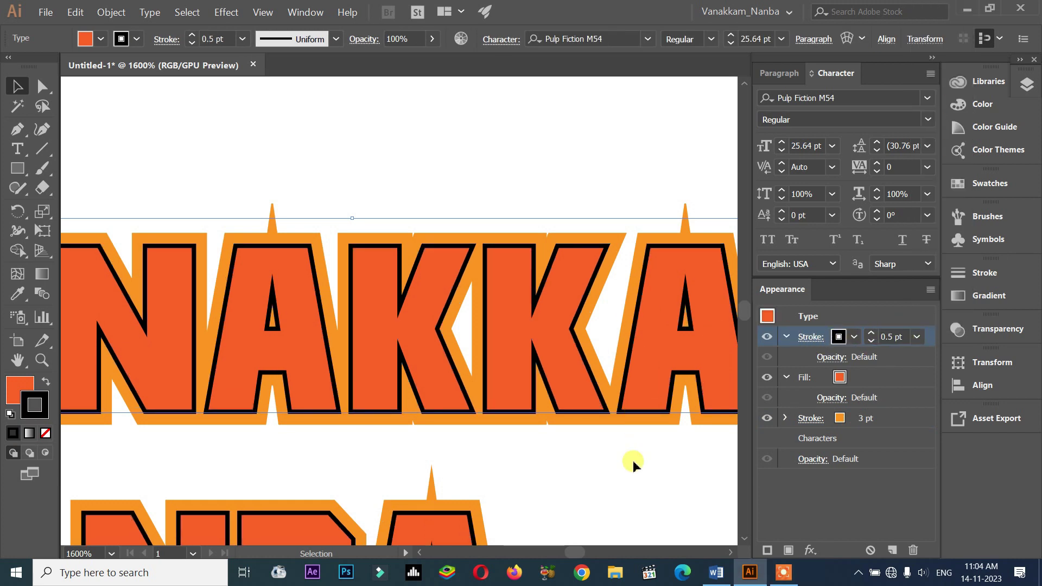
{"action": "left_click", "coordinate": [632, 467]}
{"action": "scroll", "coordinate": [579, 420], "scroll_direction": "down", "scroll_amount": 3, "text": "alt"}
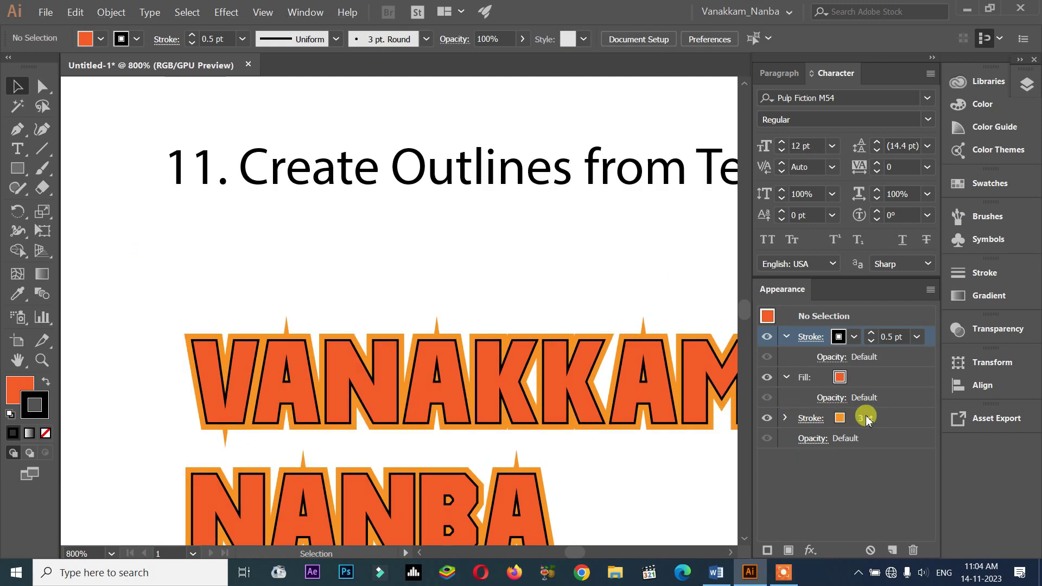
Step: Try setting the light orange stroke's weight to 2 pt with nothing selected, and inspect the lettering
{"action": "left_click", "coordinate": [871, 420]}
{"action": "left_click", "coordinate": [896, 416]}
{"action": "type", "text": "2"}
{"action": "key", "text": "Return"}
{"action": "scroll", "coordinate": [511, 337], "scroll_direction": "up", "scroll_amount": 3, "text": "alt"}
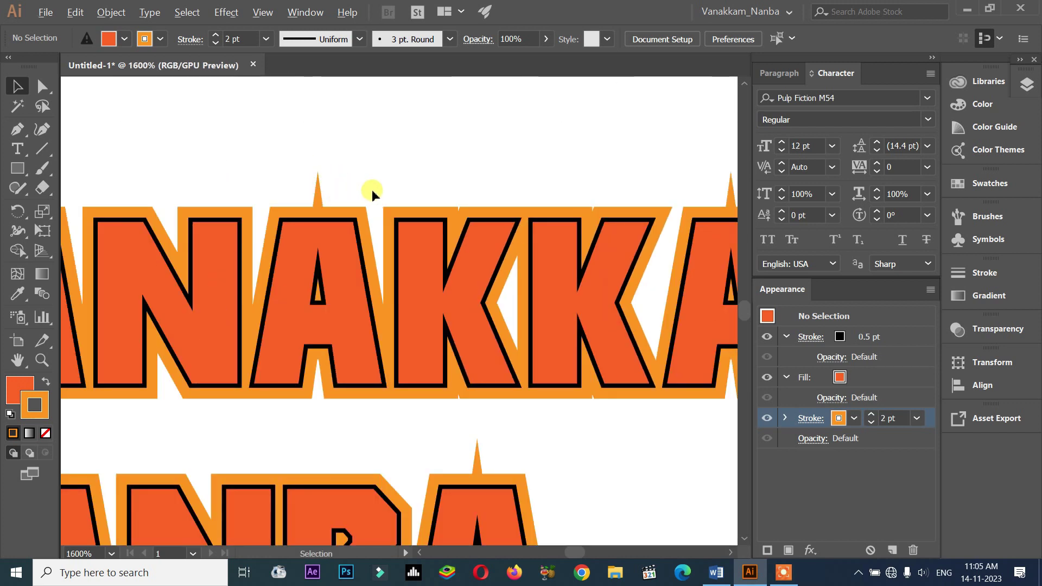
{"action": "scroll", "coordinate": [371, 187], "scroll_direction": "down", "scroll_amount": 4, "text": "alt"}
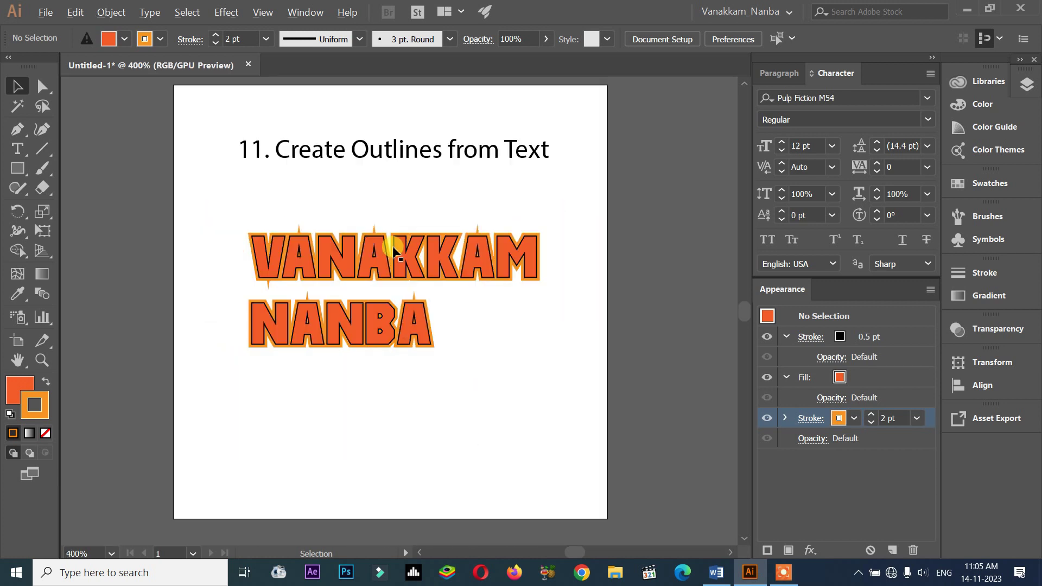
{"action": "scroll", "coordinate": [378, 246], "scroll_direction": "up", "scroll_amount": 1}
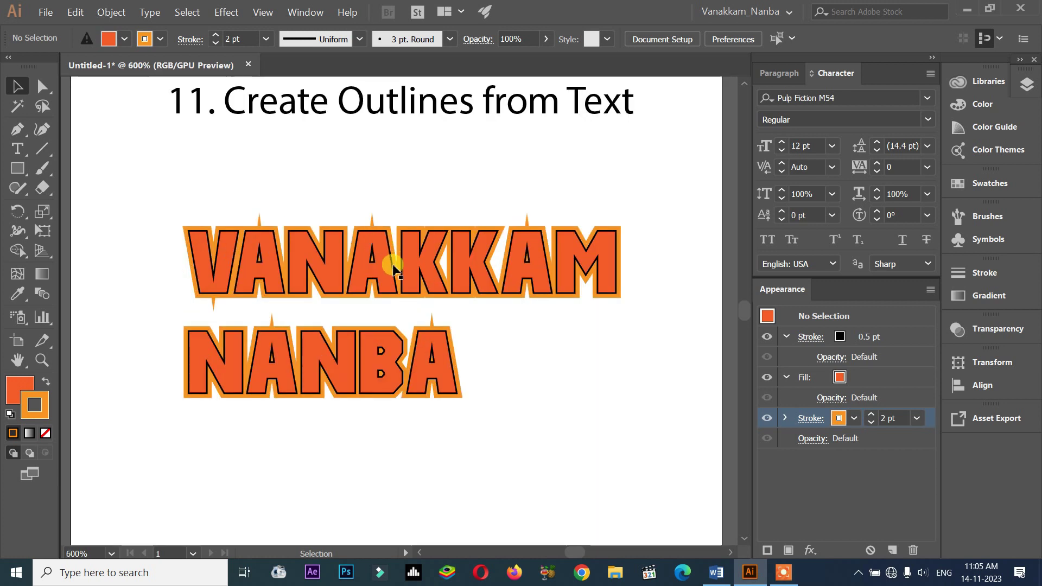
Step: Select the VANAKKAM NANBA text, switch to Word to check the TYPE topic list, and return to Illustrator
{"action": "left_click", "coordinate": [393, 267]}
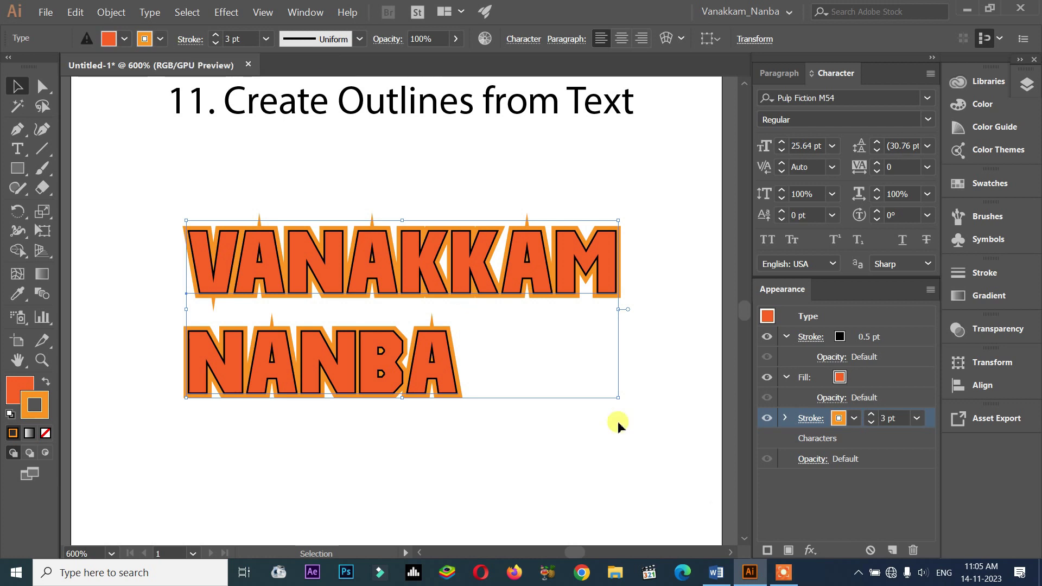
{"action": "left_click", "coordinate": [717, 573]}
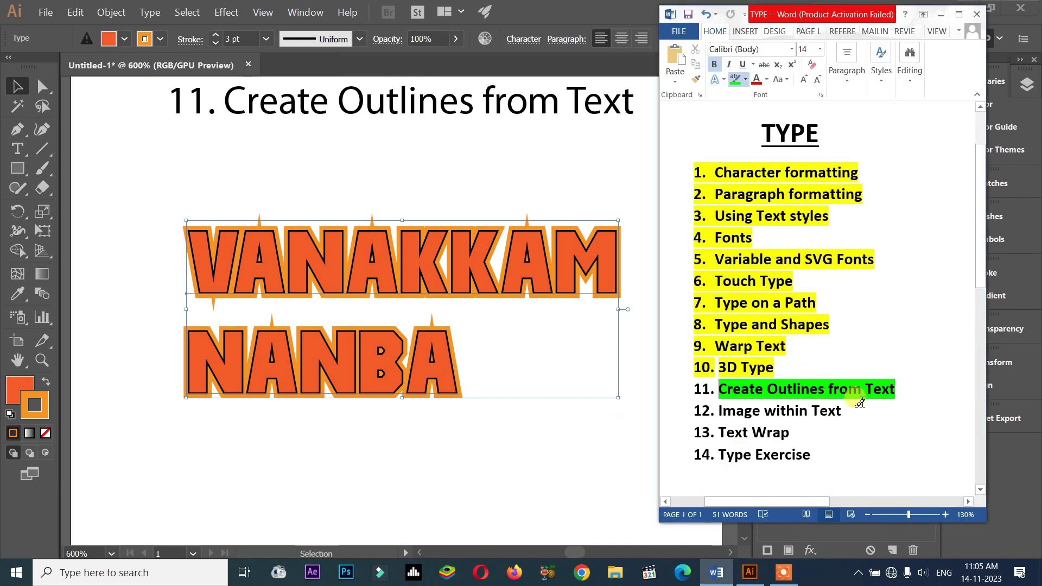
{"action": "left_click", "coordinate": [941, 15]}
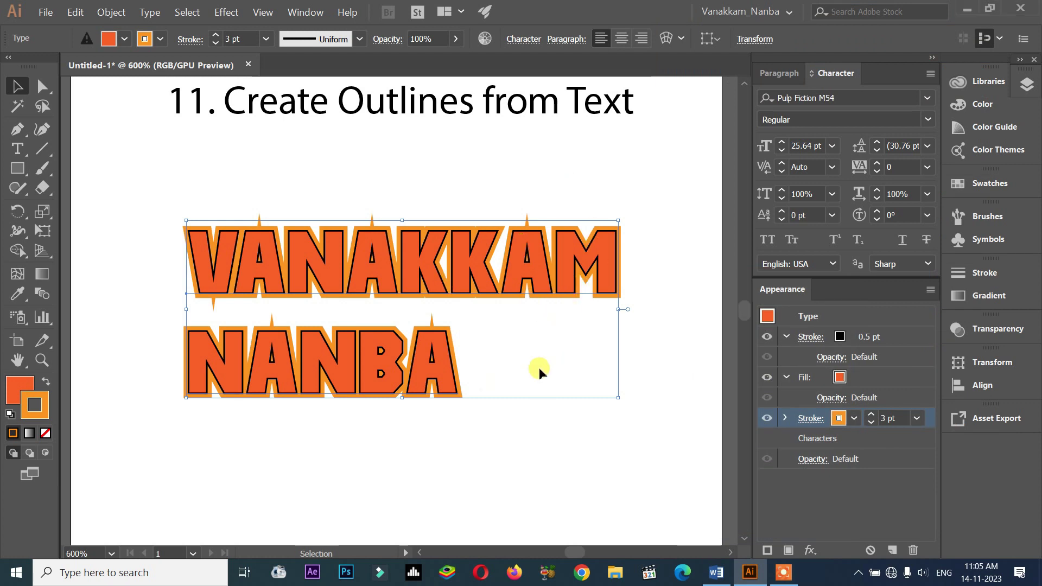
{"action": "left_click", "coordinate": [522, 349]}
{"action": "left_click_drag", "start_coordinate": [507, 454], "coordinate": [344, 259]}
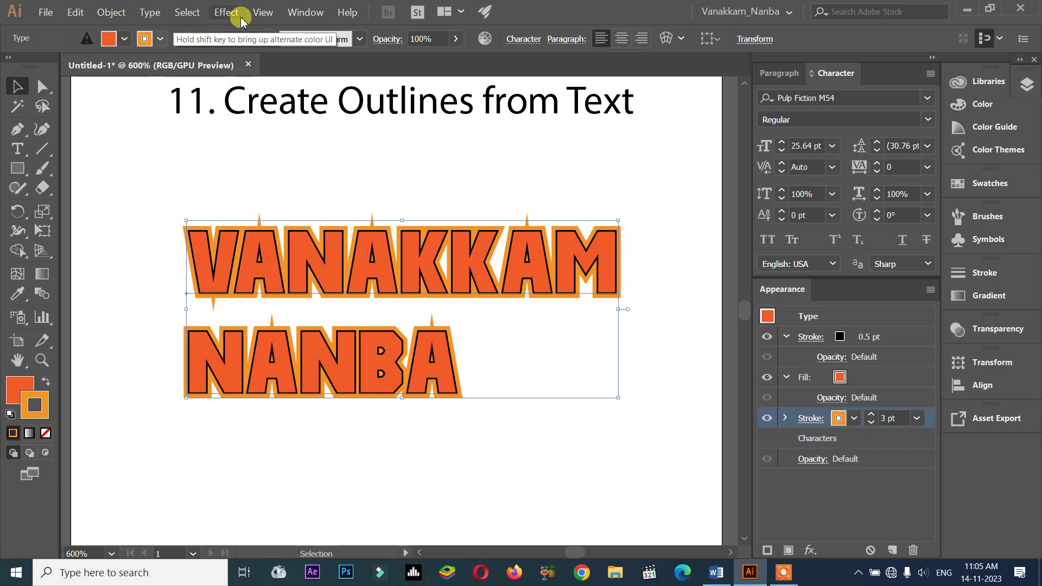
{"action": "left_click", "coordinate": [153, 12]}
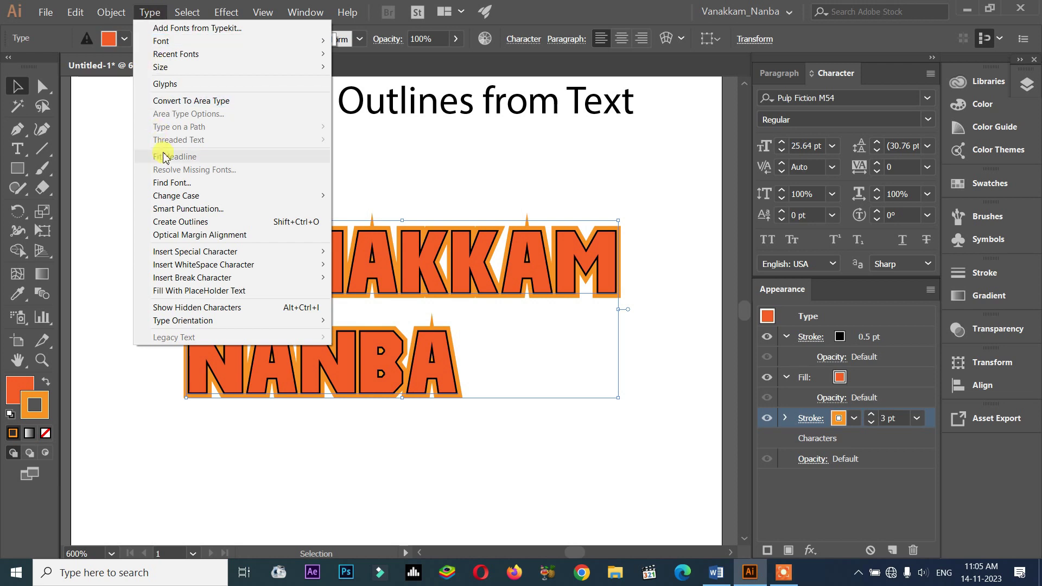
{"action": "left_click", "coordinate": [233, 222]}
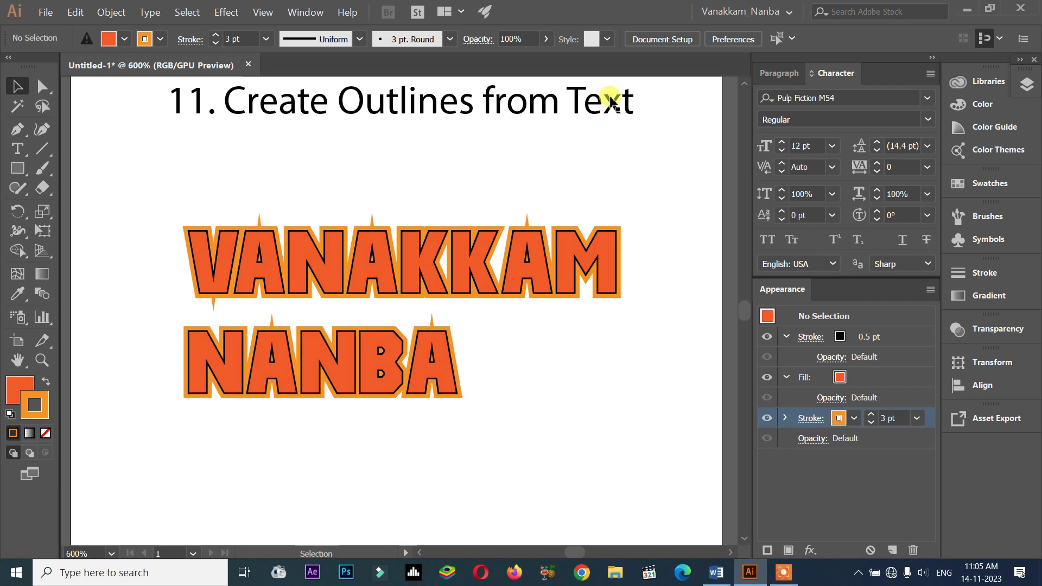
Step: Try converting the heading "11. Create Outlines from Text" to outlines, and undo the conversion
{"action": "left_click", "coordinate": [610, 102]}
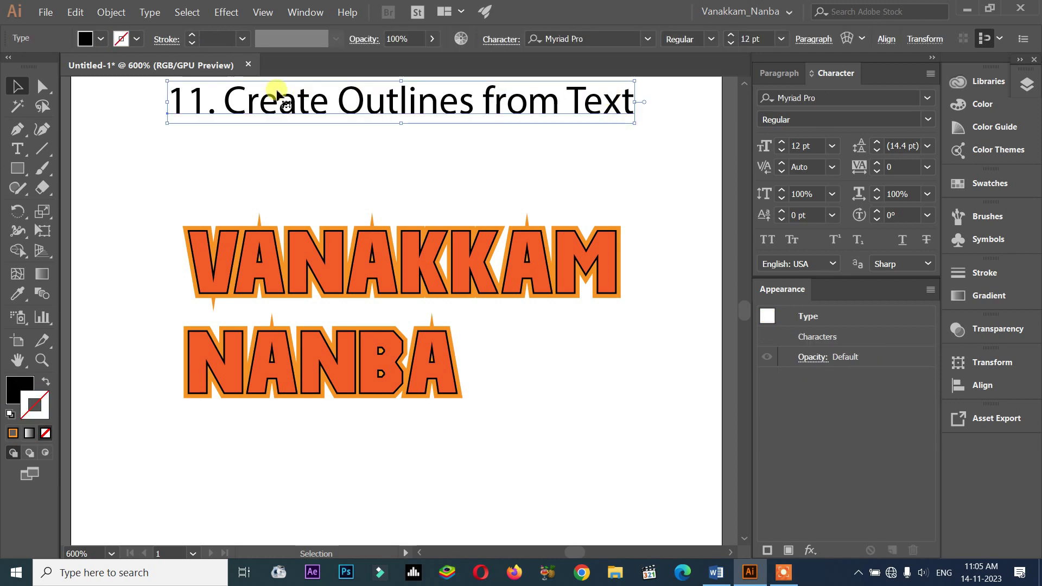
{"action": "left_click", "coordinate": [149, 12]}
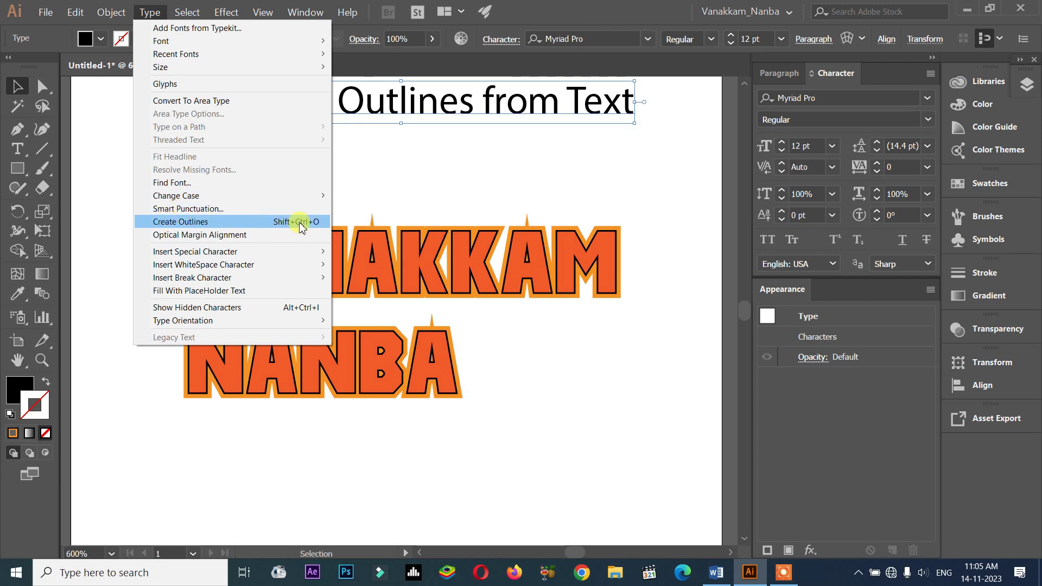
{"action": "left_click", "coordinate": [268, 220]}
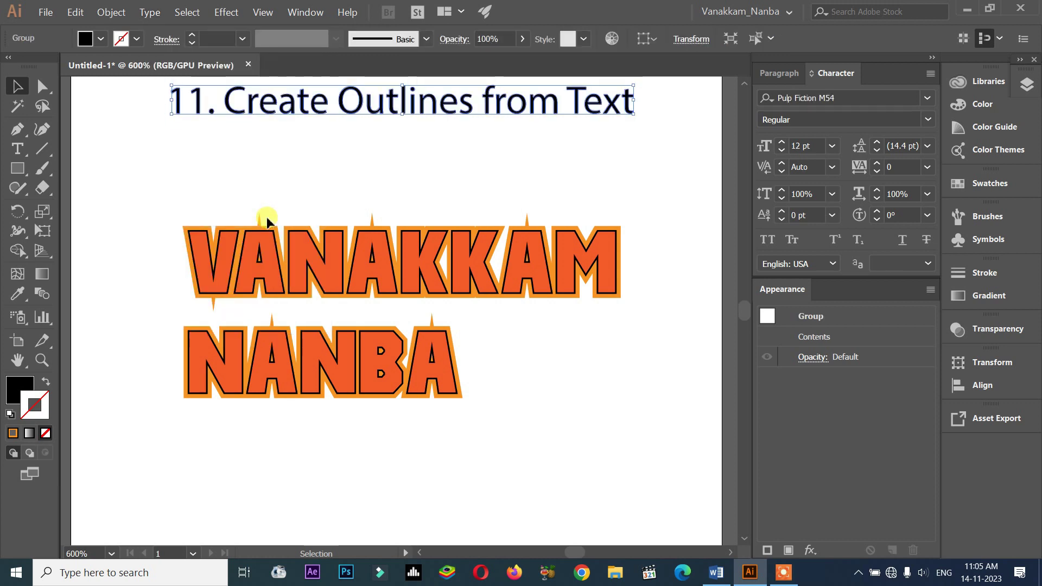
{"action": "left_click", "coordinate": [310, 142]}
{"action": "left_click", "coordinate": [400, 109]}
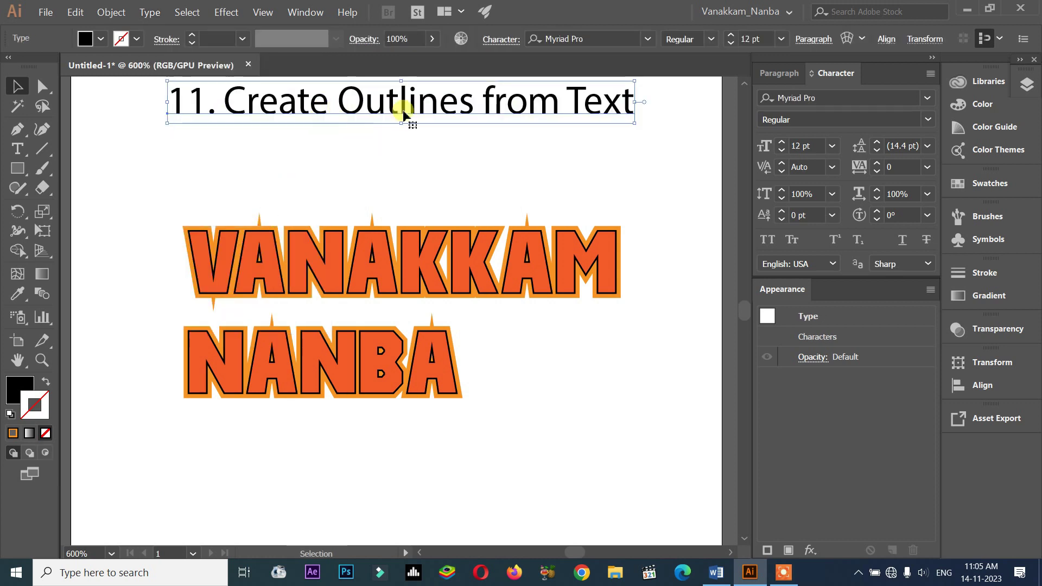
Step: Convert the VANAKKAM NANBA text to outlines and inspect the letter paths up close
{"action": "left_click", "coordinate": [391, 163]}
{"action": "left_click", "coordinate": [389, 247]}
{"action": "left_click", "coordinate": [150, 12]}
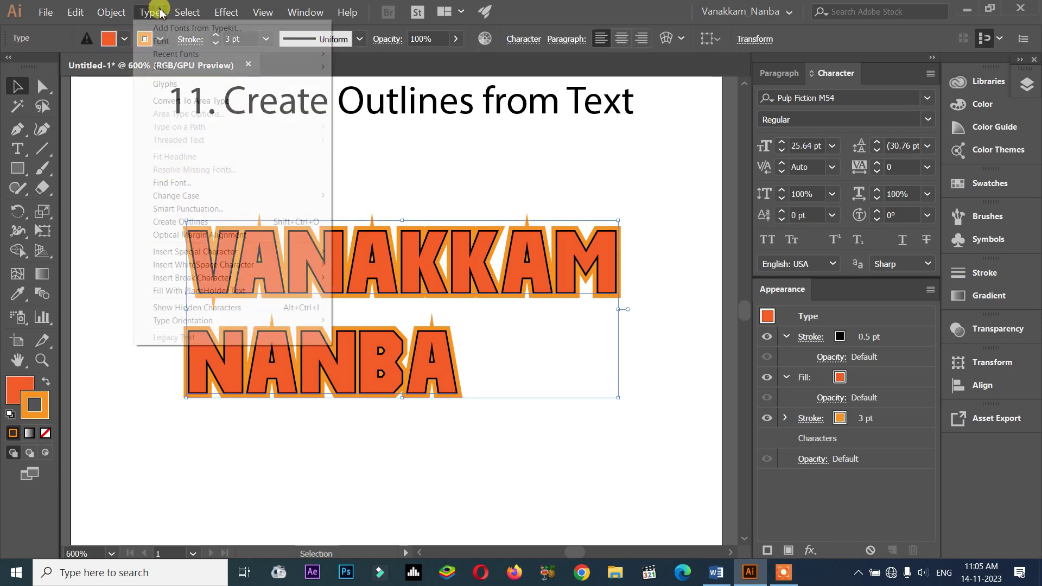
{"action": "left_click", "coordinate": [216, 222]}
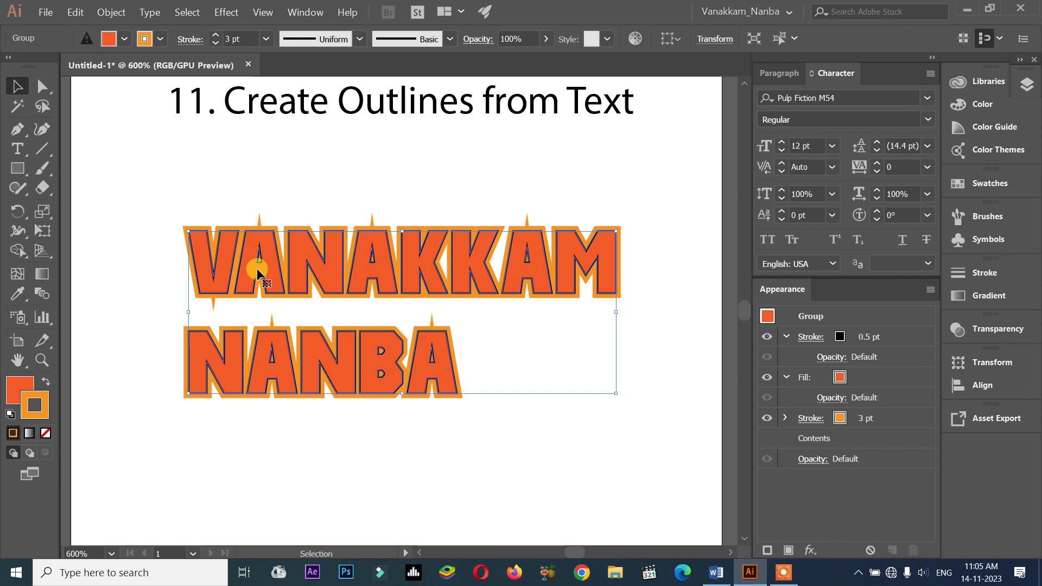
{"action": "scroll", "coordinate": [257, 273], "scroll_direction": "up", "scroll_amount": 4}
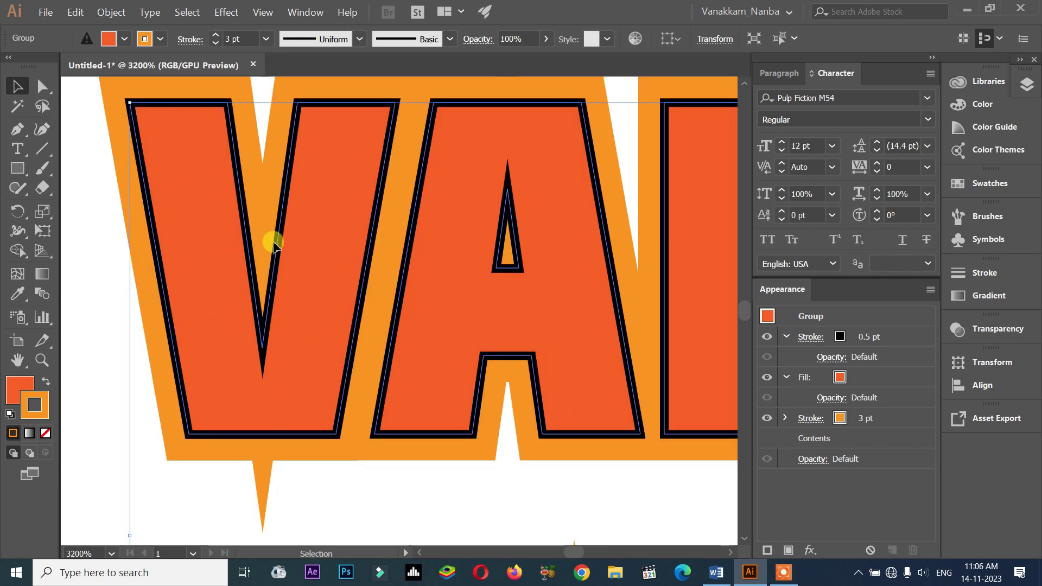
{"action": "scroll", "coordinate": [272, 239], "scroll_direction": "down", "scroll_amount": 2}
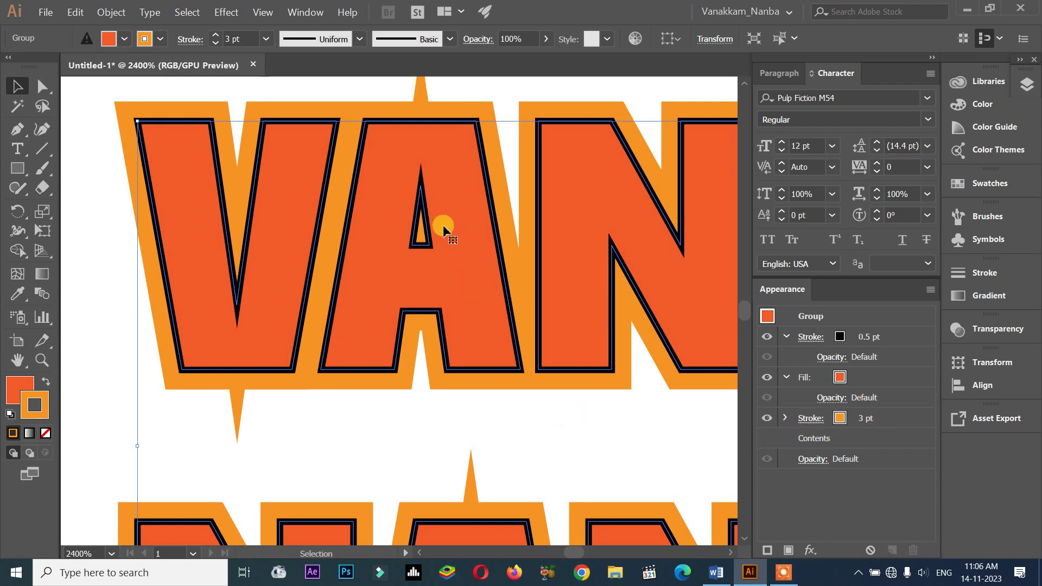
{"action": "scroll", "coordinate": [431, 350], "scroll_direction": "down", "scroll_amount": 2}
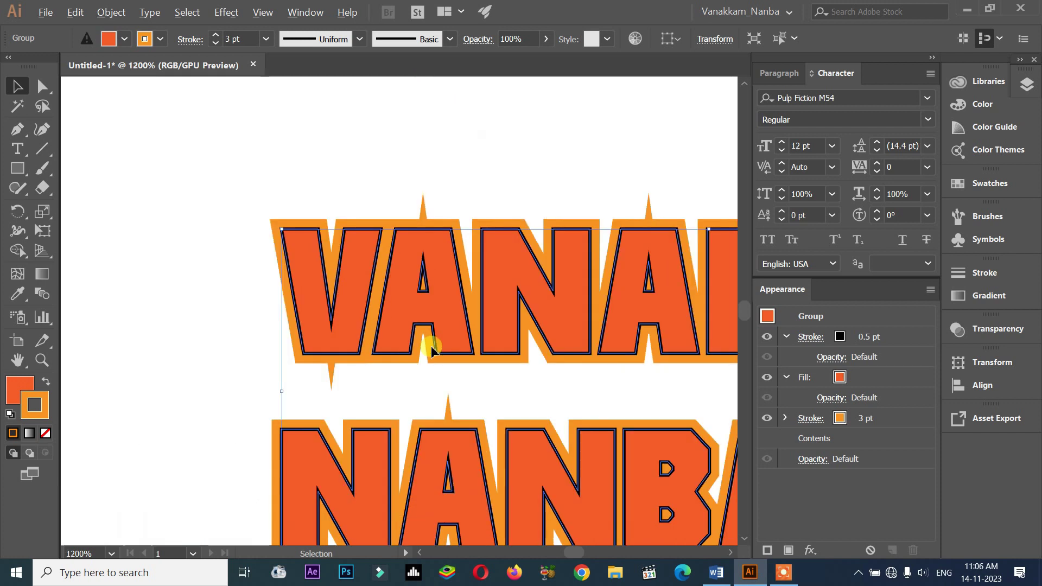
{"action": "left_click", "coordinate": [171, 233]}
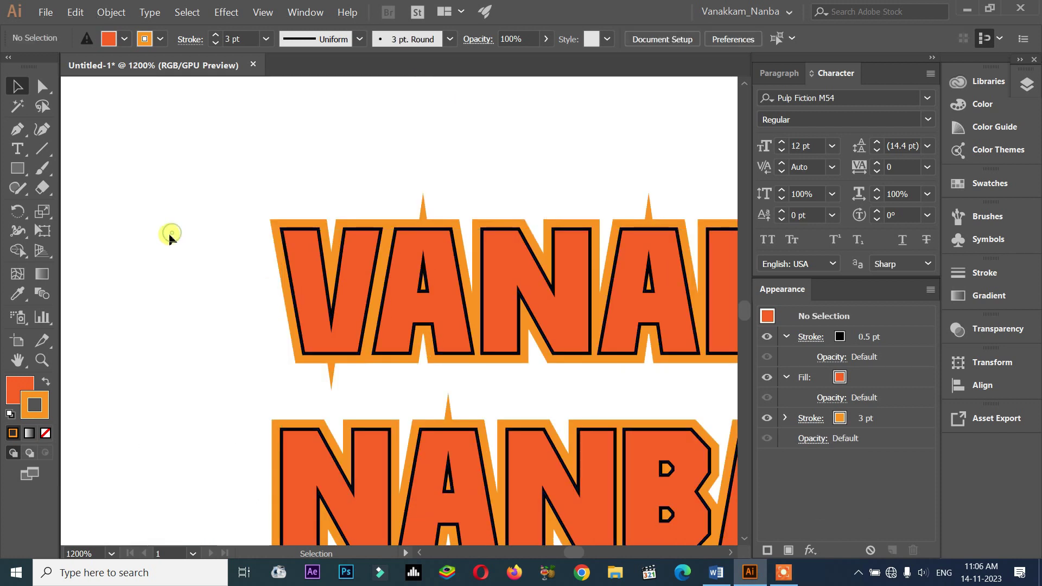
Step: Select the outlined lettering and examine the individual compound paths listed inside its group on Layer 1
{"action": "left_click", "coordinate": [295, 282]}
{"action": "left_click", "coordinate": [419, 314]}
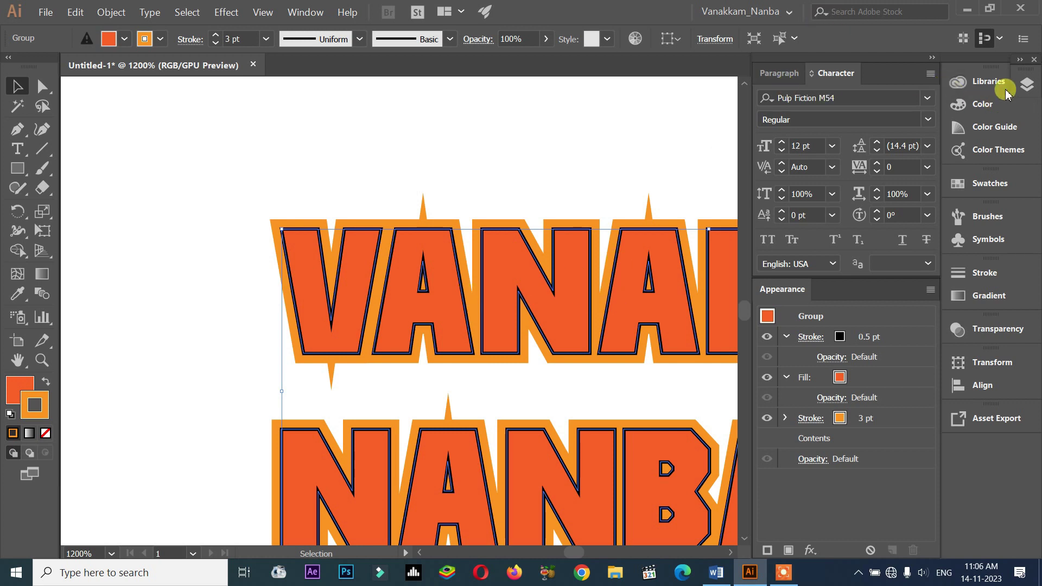
{"action": "left_click", "coordinate": [1027, 86]}
{"action": "left_click", "coordinate": [814, 102]}
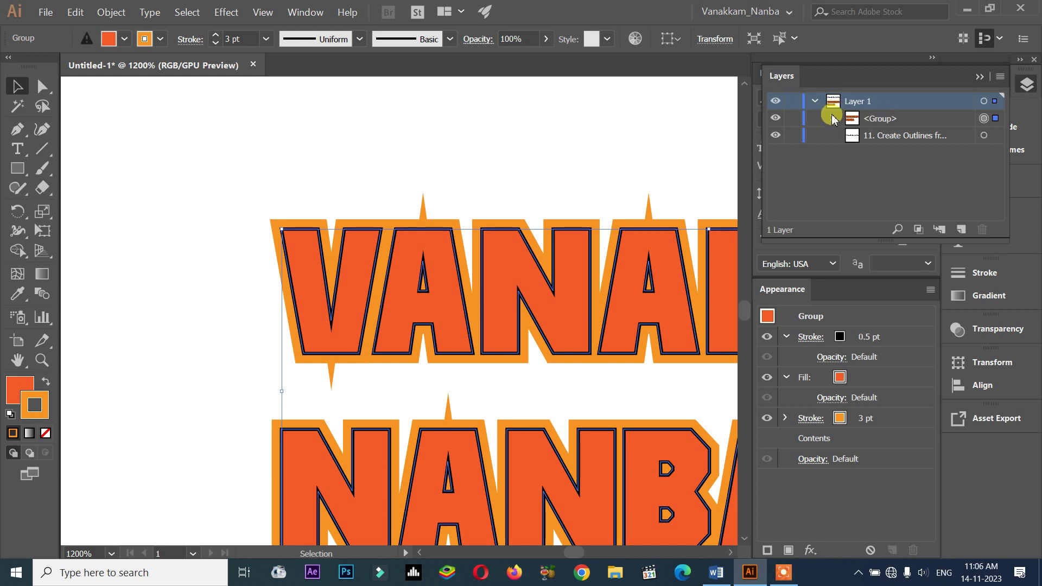
{"action": "left_click", "coordinate": [832, 118]}
{"action": "left_click", "coordinate": [882, 143]}
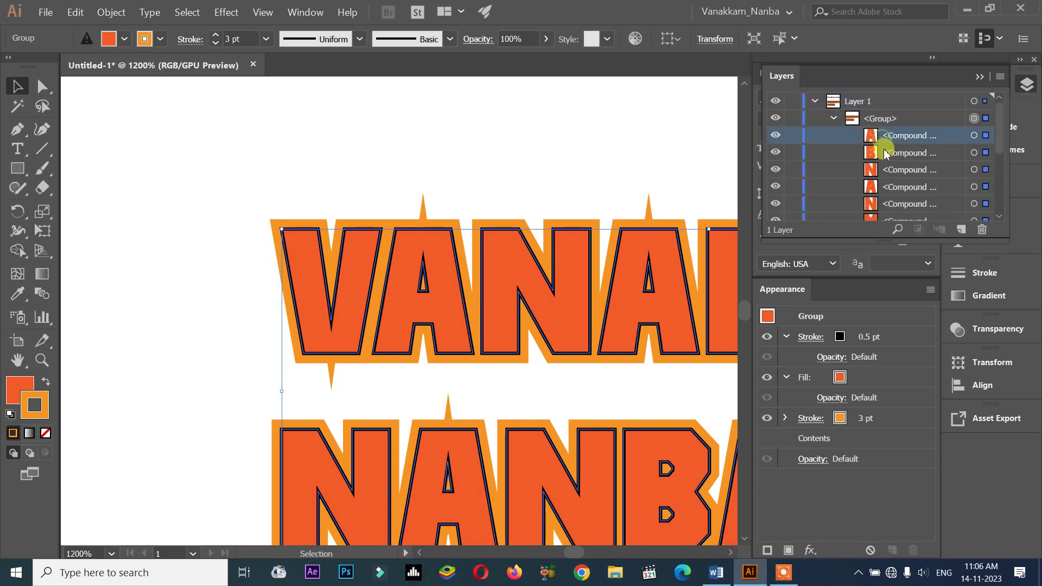
{"action": "left_click", "coordinate": [886, 153]}
{"action": "left_click", "coordinate": [889, 170]}
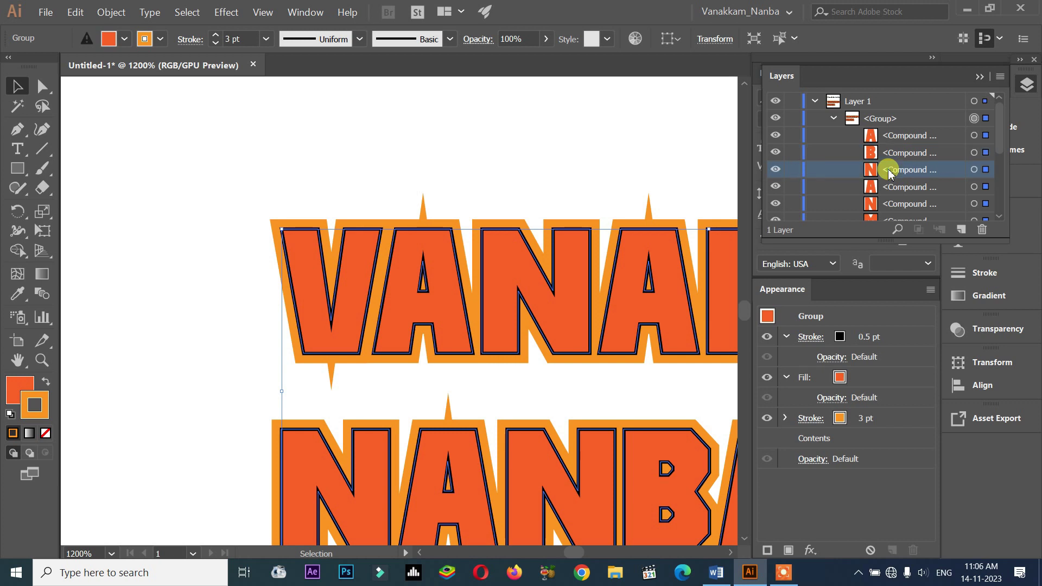
{"action": "scroll", "coordinate": [890, 174], "scroll_direction": "down", "scroll_amount": 3}
{"action": "left_click", "coordinate": [892, 154]}
{"action": "left_click", "coordinate": [899, 173]}
{"action": "scroll", "coordinate": [890, 182], "scroll_direction": "down", "scroll_amount": 3}
{"action": "scroll", "coordinate": [898, 182], "scroll_direction": "up", "scroll_amount": 6}
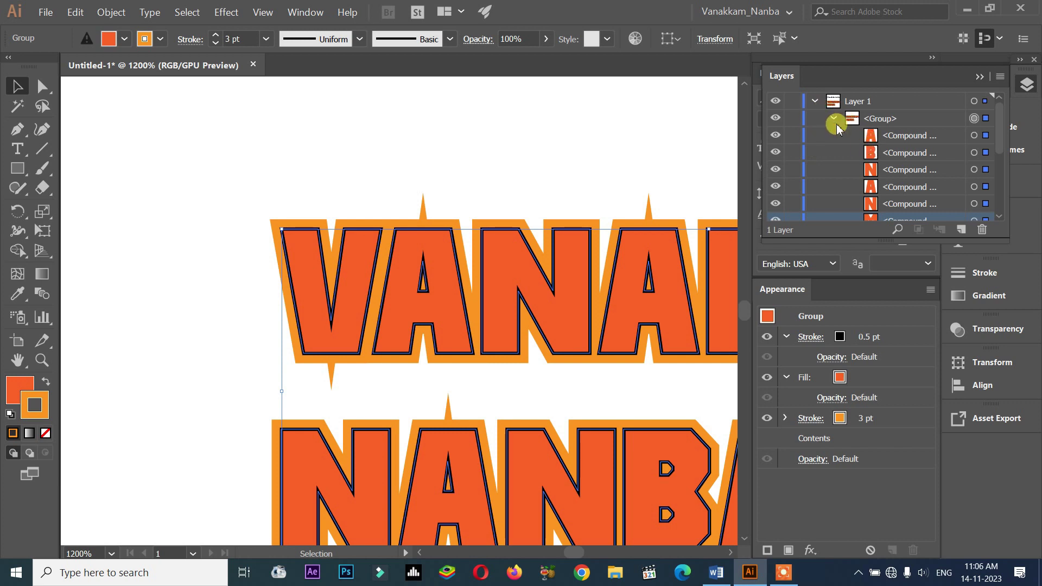
{"action": "left_click", "coordinate": [896, 179]}
{"action": "scroll", "coordinate": [900, 179], "scroll_direction": "down", "scroll_amount": 5}
{"action": "scroll", "coordinate": [900, 179], "scroll_direction": "up", "scroll_amount": 5}
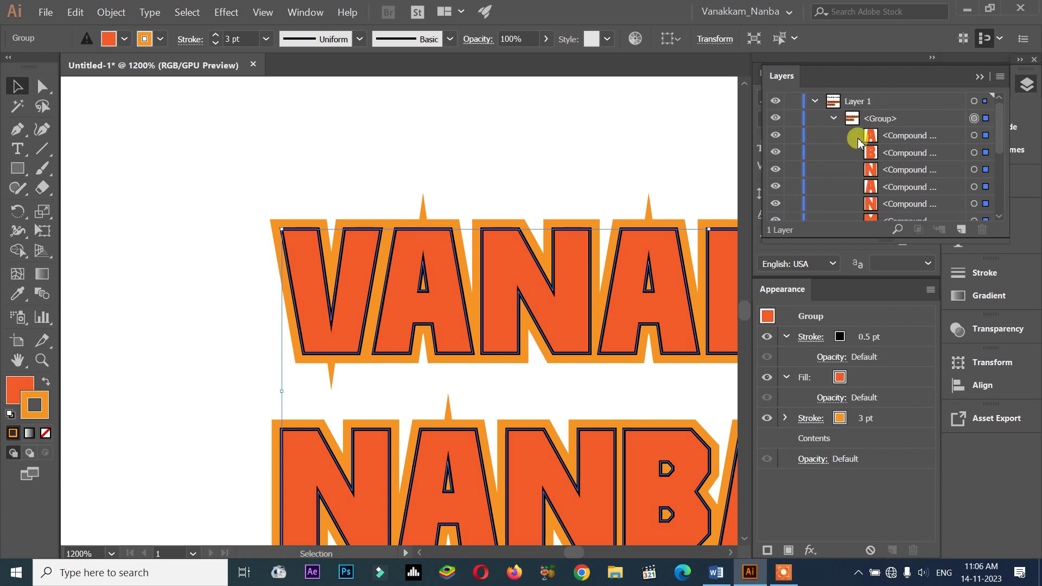
{"action": "left_click", "coordinate": [835, 121]}
{"action": "left_click", "coordinate": [979, 77]}
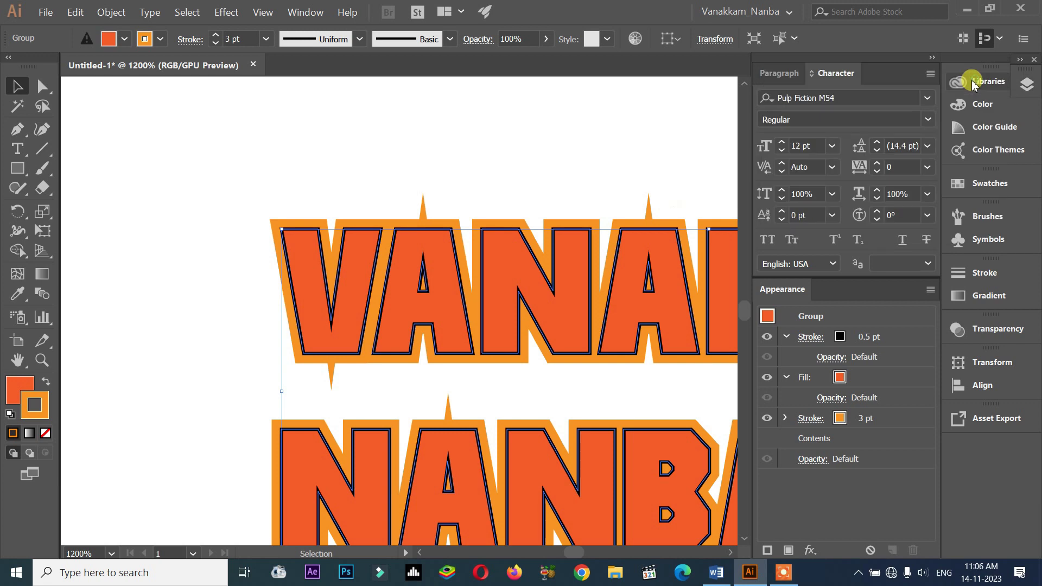
Step: Try ungrouping the outlined lettering to check the letter V's appearance, and undo the ungrouping
{"action": "scroll", "coordinate": [547, 167], "scroll_direction": "down", "scroll_amount": 3}
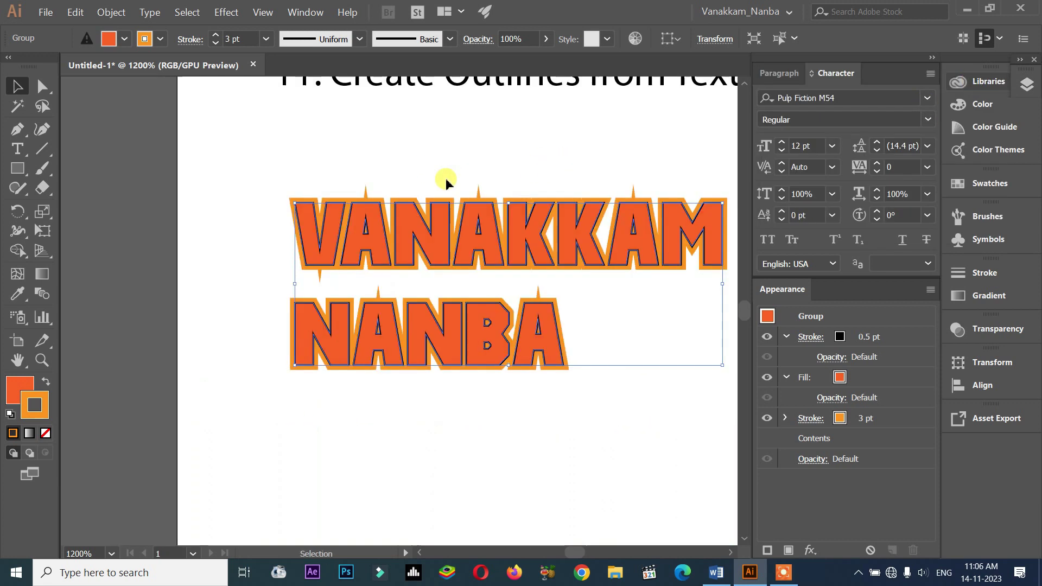
{"action": "left_click_drag", "start_coordinate": [495, 223], "coordinate": [466, 233]}
{"action": "right_click", "coordinate": [491, 220]}
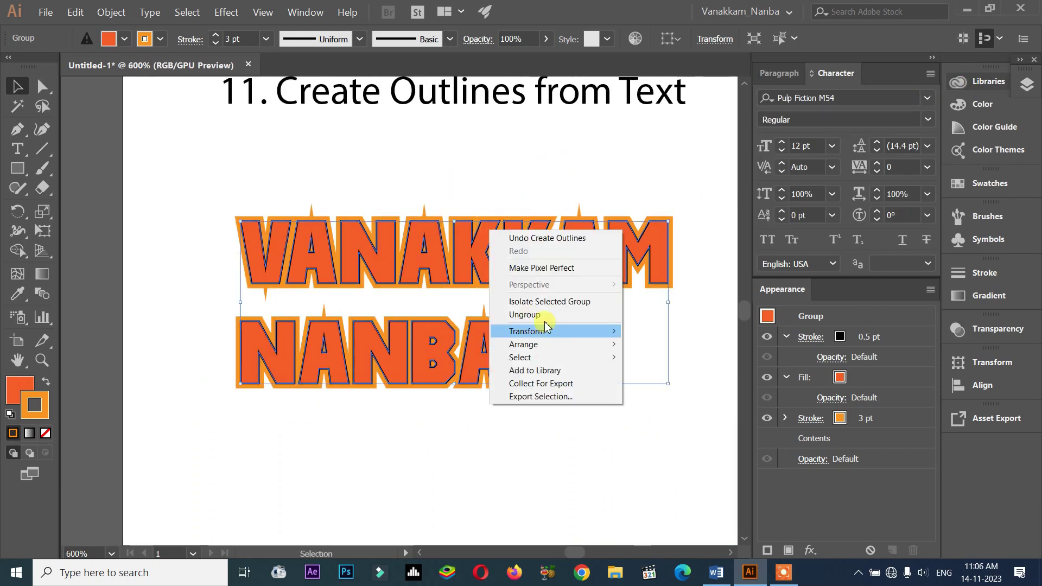
{"action": "left_click", "coordinate": [524, 315]}
{"action": "left_click", "coordinate": [547, 403]}
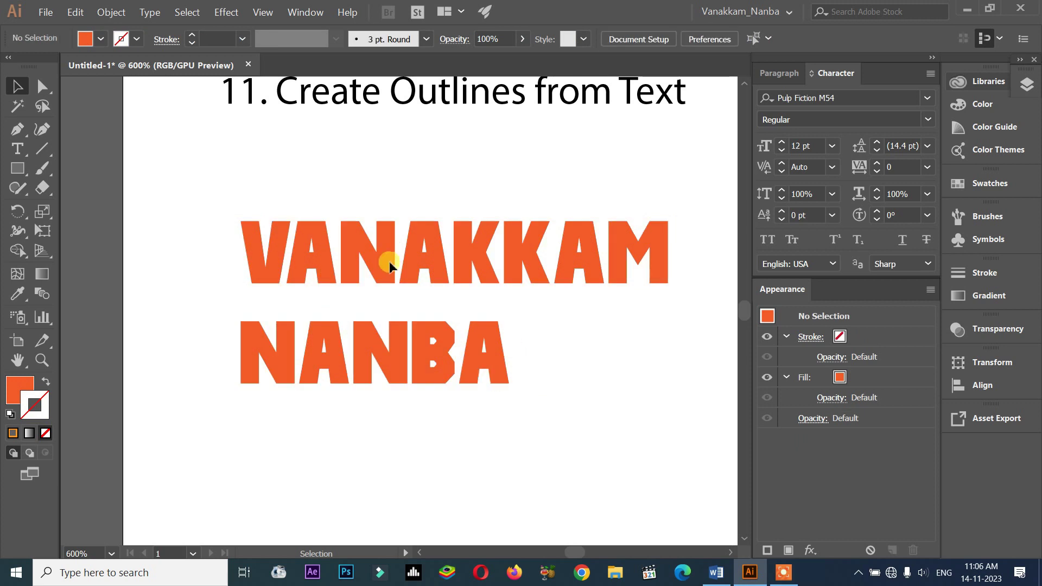
{"action": "left_click", "coordinate": [254, 264]}
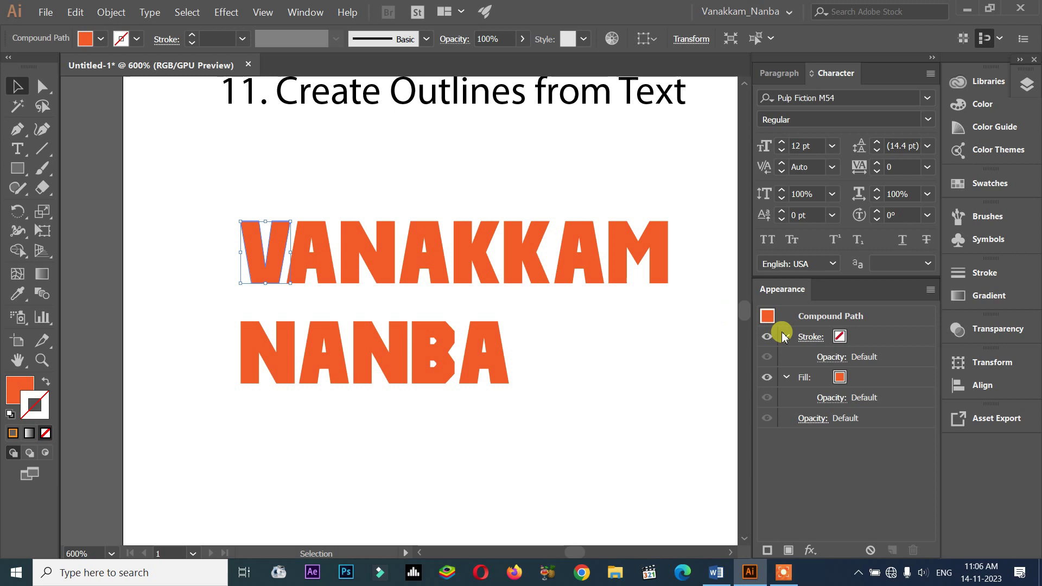
{"action": "key", "text": "a"}
{"action": "key", "text": "ctrl+z"}
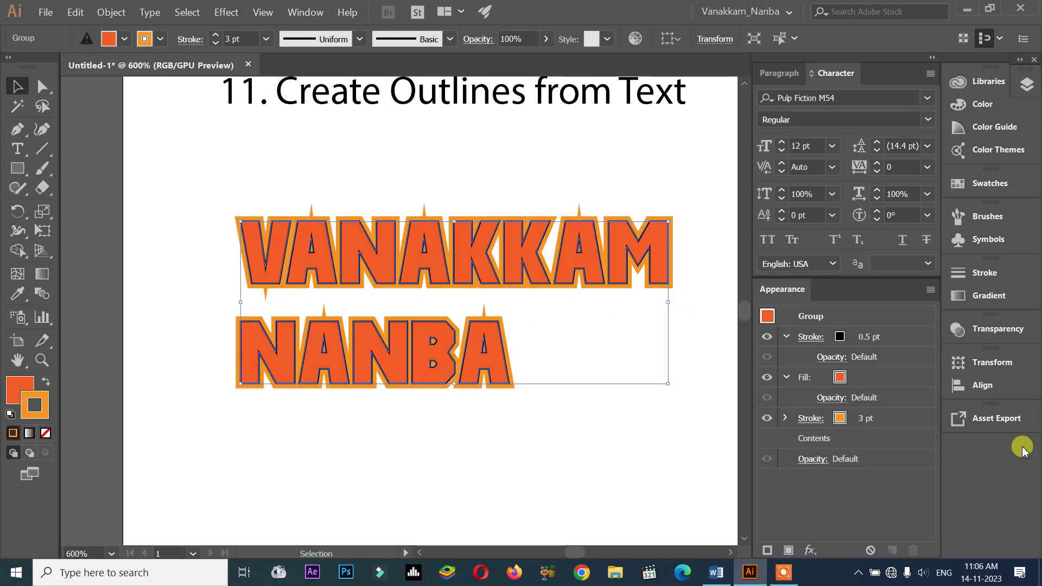
{"action": "left_click", "coordinate": [536, 488]}
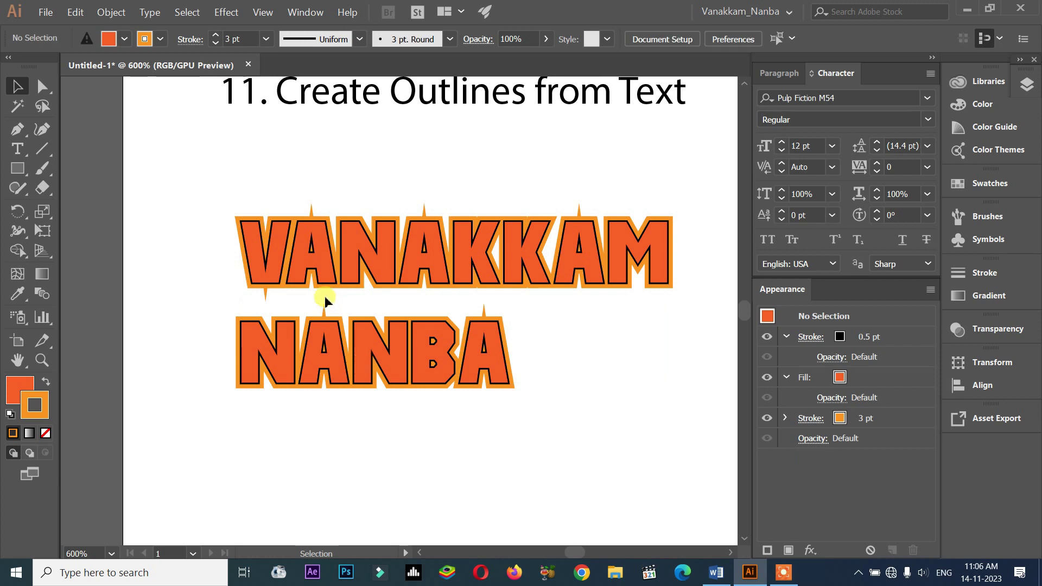
Step: Isolate the outlined VANAKKAM NANBA group and select the first letter A inside it
{"action": "scroll", "coordinate": [288, 263], "scroll_direction": "up", "scroll_amount": 2}
{"action": "double_click", "coordinate": [290, 266]}
{"action": "left_click", "coordinate": [289, 271]}
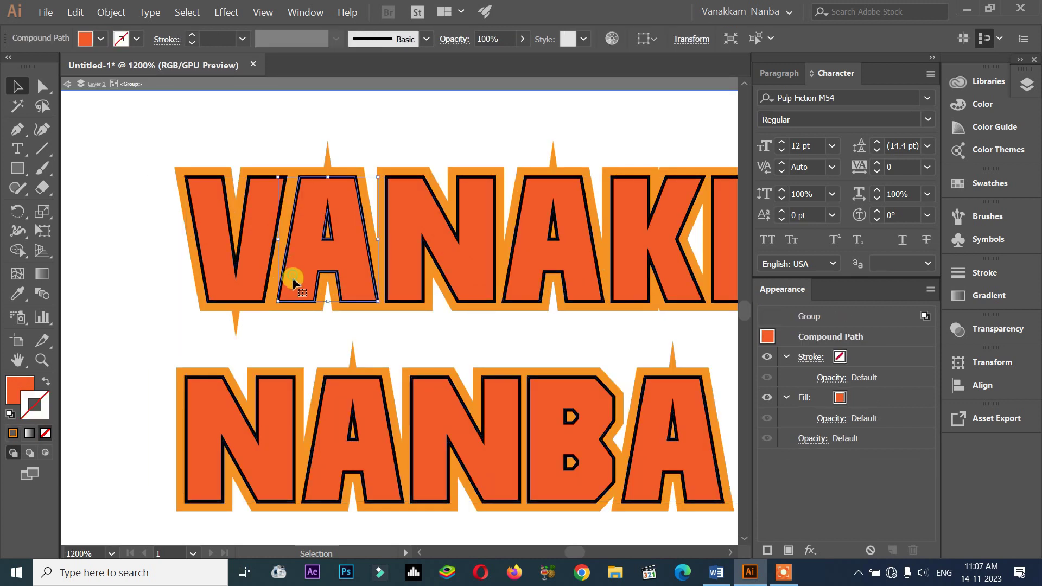
Step: Reselect the outlined VANAKKAM NANBA group and isolate the compound path of the first N in VANAKKAM
{"action": "double_click", "coordinate": [283, 273]}
{"action": "left_click", "coordinate": [171, 265]}
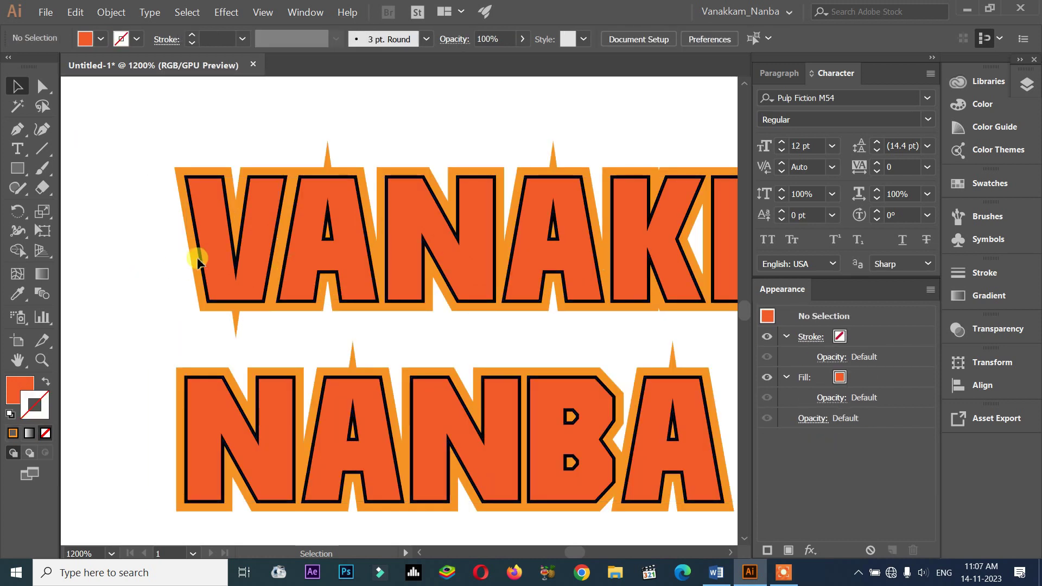
{"action": "left_click", "coordinate": [197, 256]}
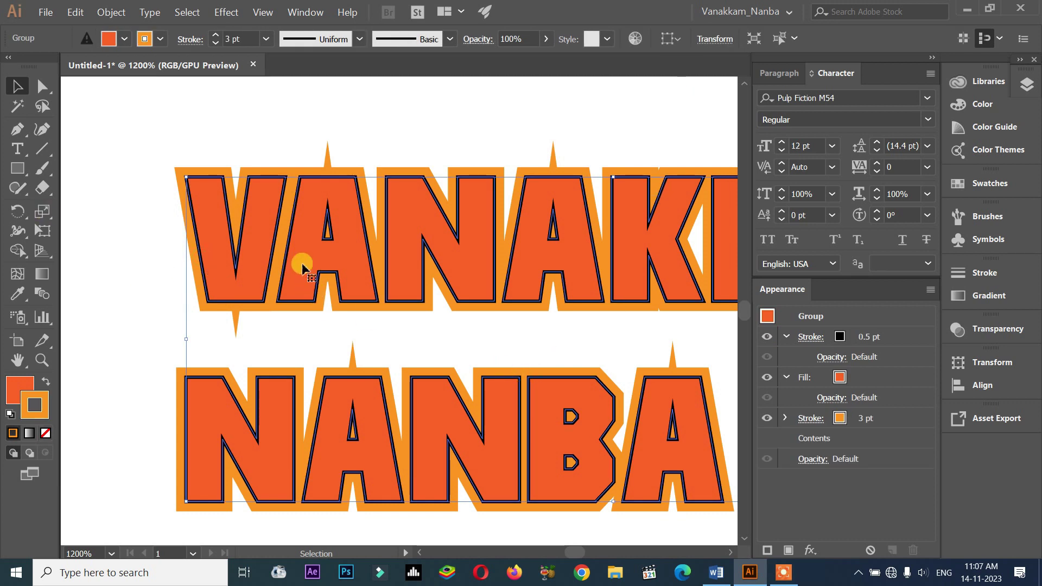
{"action": "double_click", "coordinate": [412, 283]}
{"action": "left_click", "coordinate": [407, 291]}
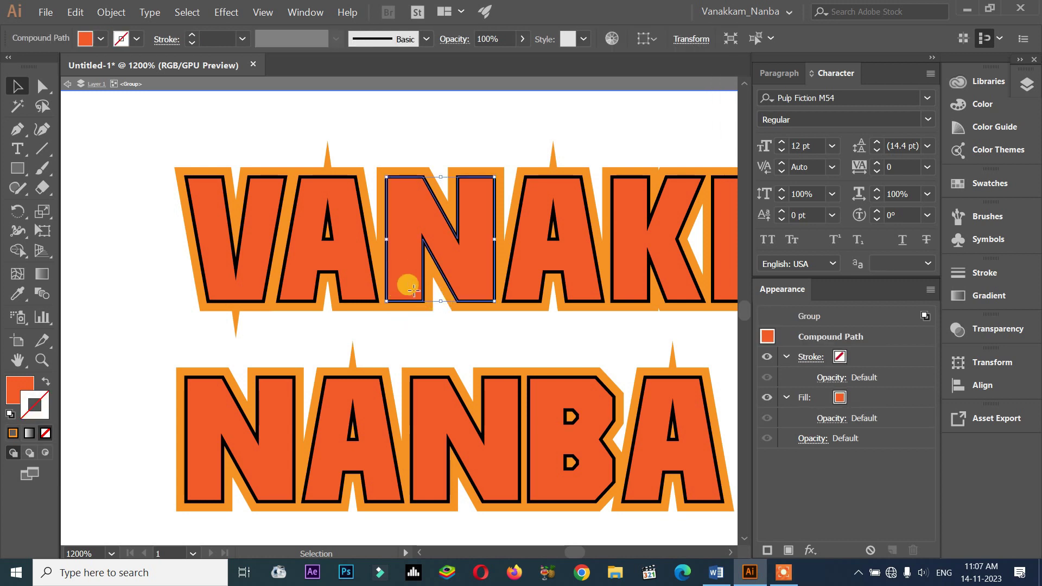
{"action": "double_click", "coordinate": [412, 299]}
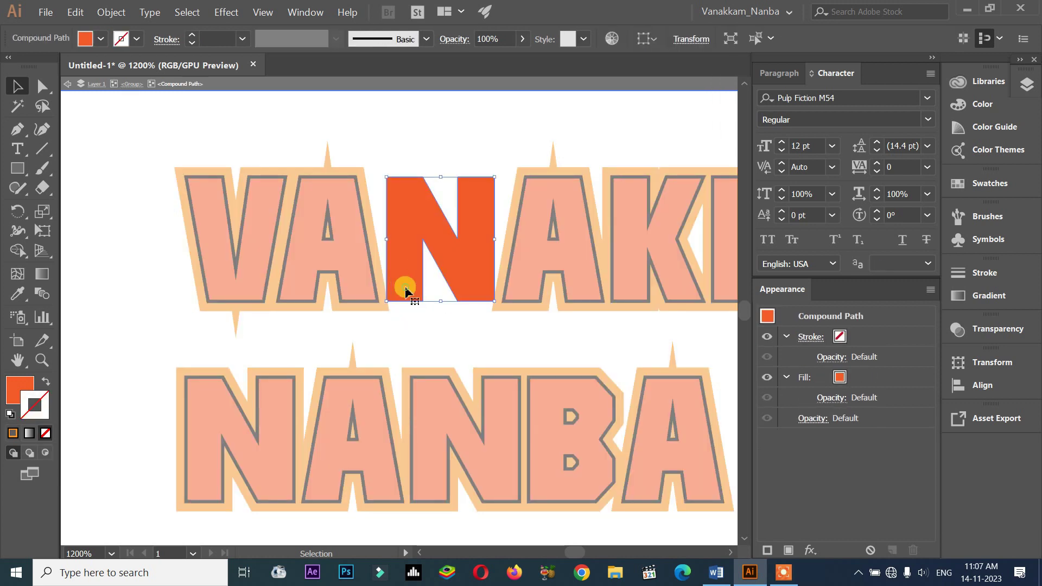
Step: Try stretching the base of the isolated N's left leg down to NANBA's baseline, and leave isolation mode
{"action": "scroll", "coordinate": [410, 294], "scroll_direction": "up", "scroll_amount": 3}
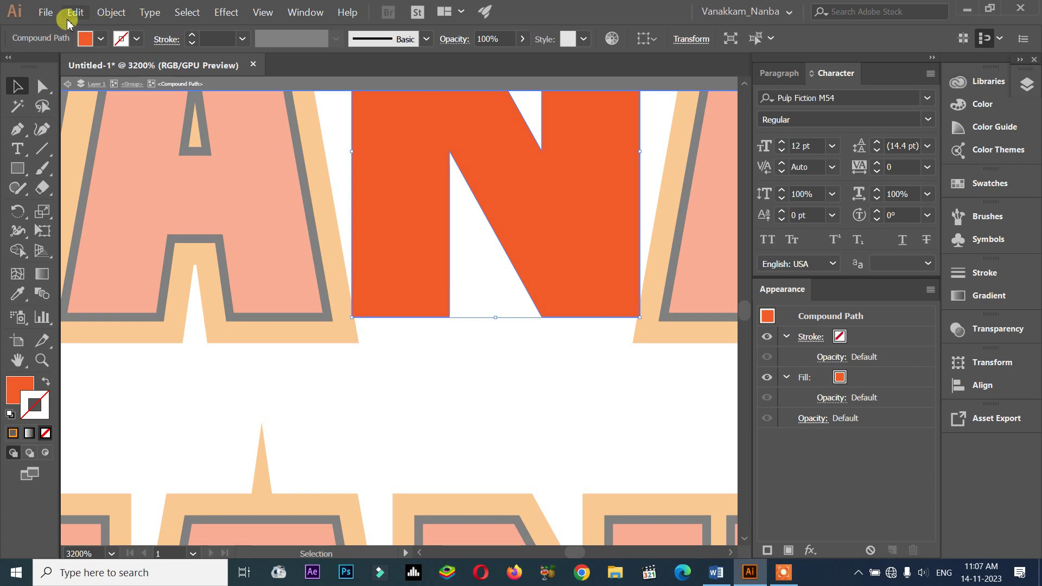
{"action": "left_click", "coordinate": [43, 86]}
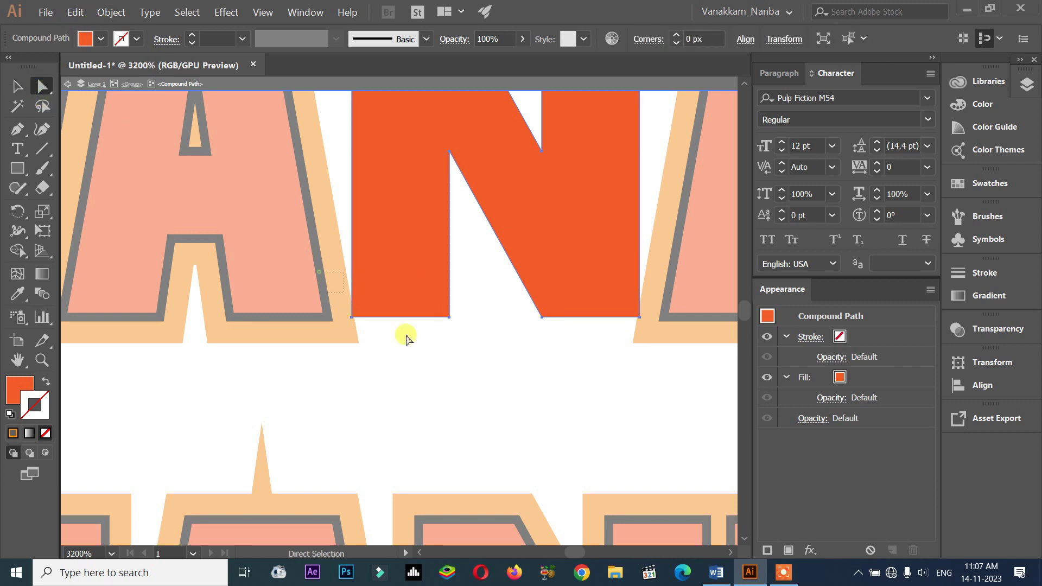
{"action": "scroll", "coordinate": [423, 348], "scroll_direction": "down", "scroll_amount": 3}
{"action": "left_click_drag", "start_coordinate": [431, 336], "coordinate": [418, 534]}
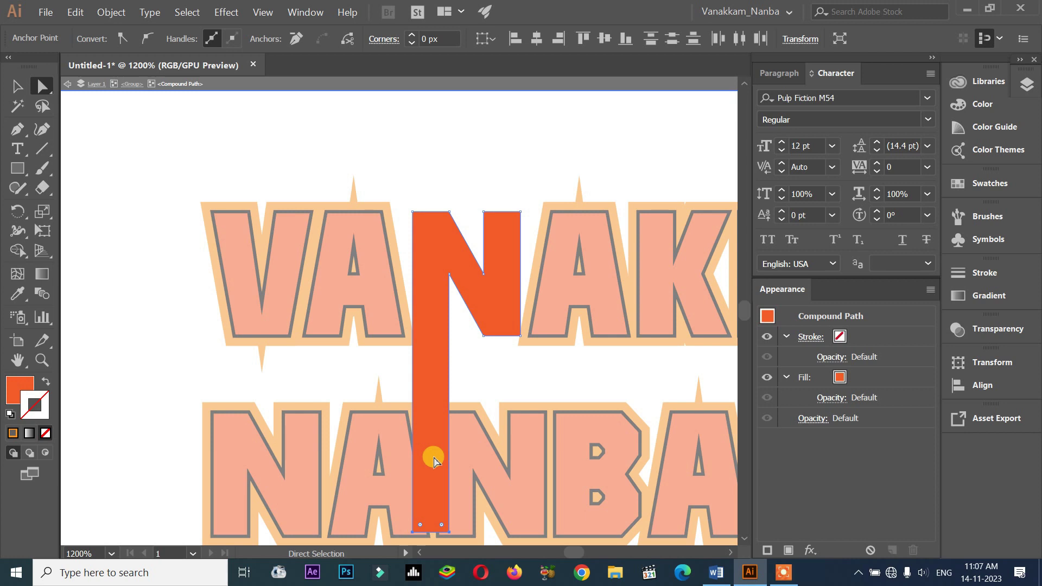
{"action": "key", "text": "Escape"}
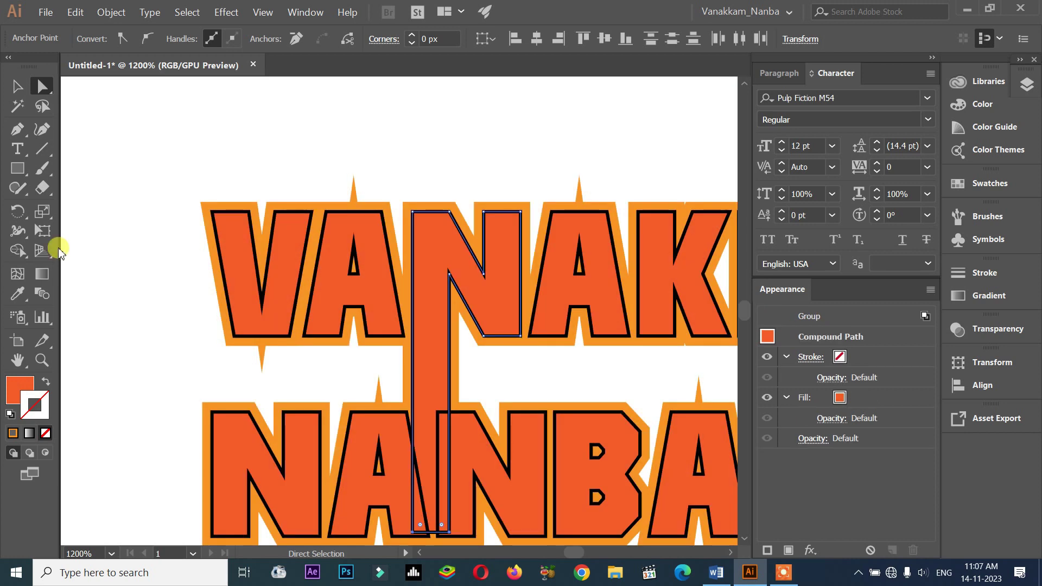
Step: Turn on the perspective grid and isolate the first N of VANAKKAM with its original leg length restored
{"action": "left_click", "coordinate": [42, 250]}
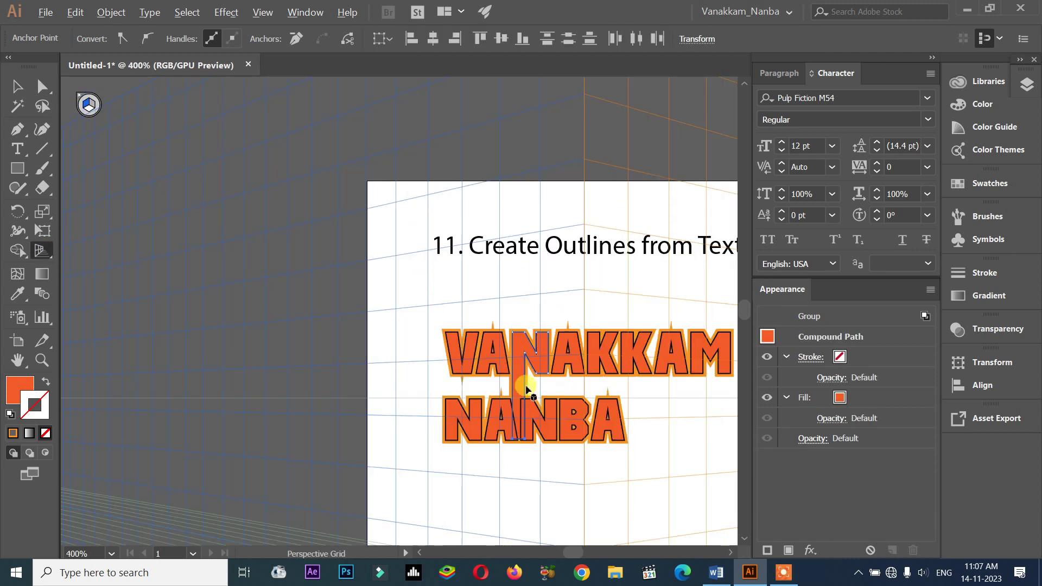
{"action": "scroll", "coordinate": [526, 388], "scroll_direction": "up", "scroll_amount": 2}
{"action": "double_click", "coordinate": [526, 387]}
{"action": "scroll", "coordinate": [522, 389], "scroll_direction": "up", "scroll_amount": 1}
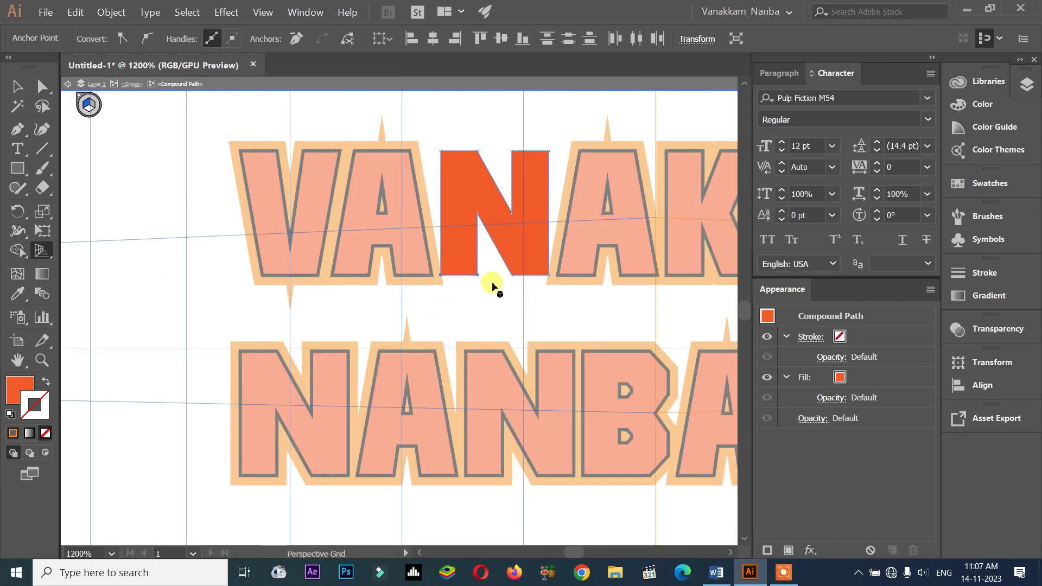
Step: Extend the base of the N's left leg down to just above NANBA, and leave isolation mode
{"action": "left_click", "coordinate": [474, 275]}
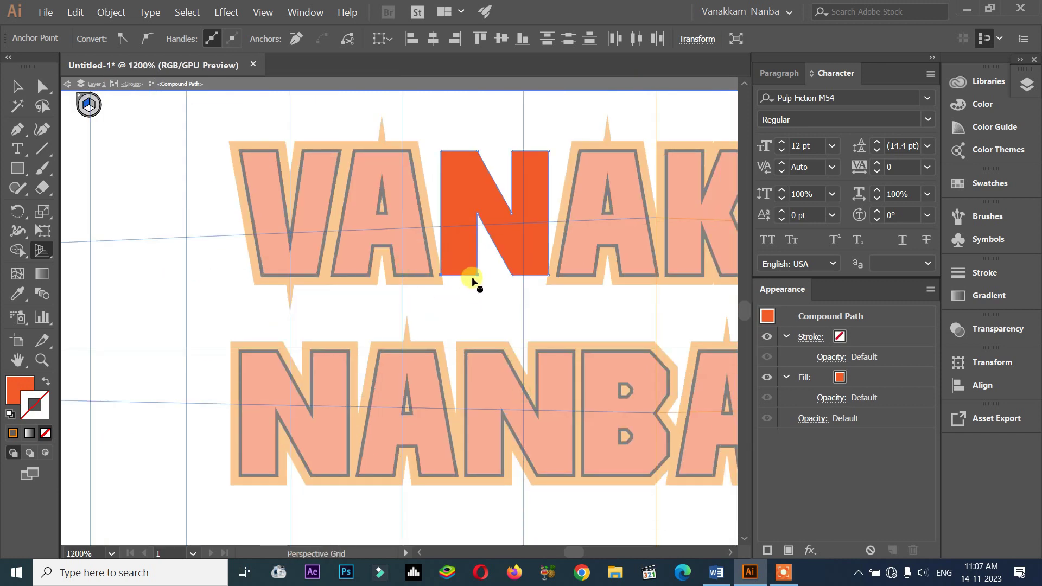
{"action": "key", "text": "a"}
{"action": "left_click_drag", "start_coordinate": [478, 278], "coordinate": [479, 326]}
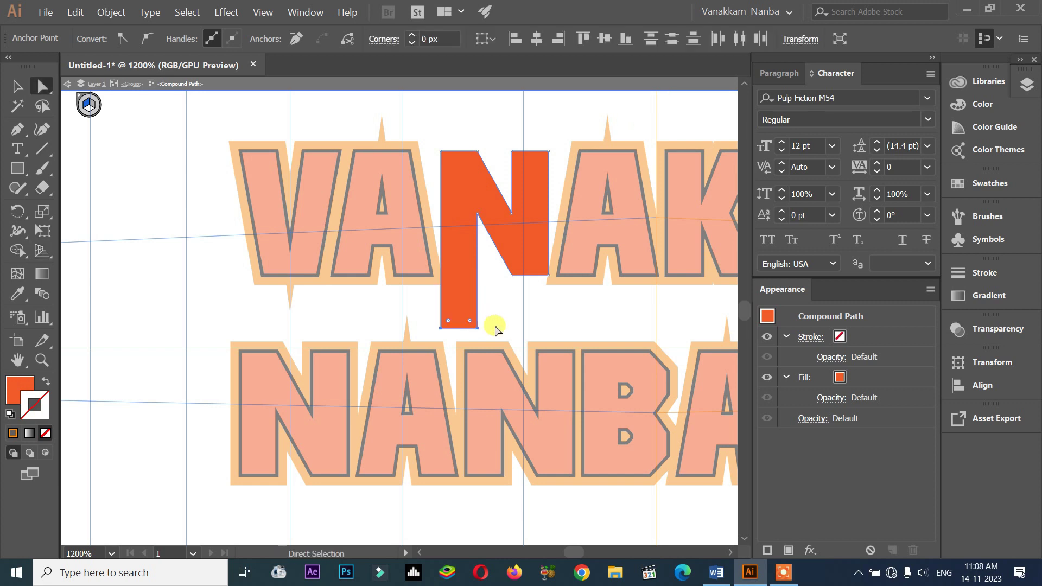
{"action": "double_click", "coordinate": [541, 317]}
Step: Extend the base of the M's right leg in VANAKKAM down to NANBA's baseline
{"action": "left_click_drag", "start_coordinate": [625, 342], "coordinate": [275, 298]}
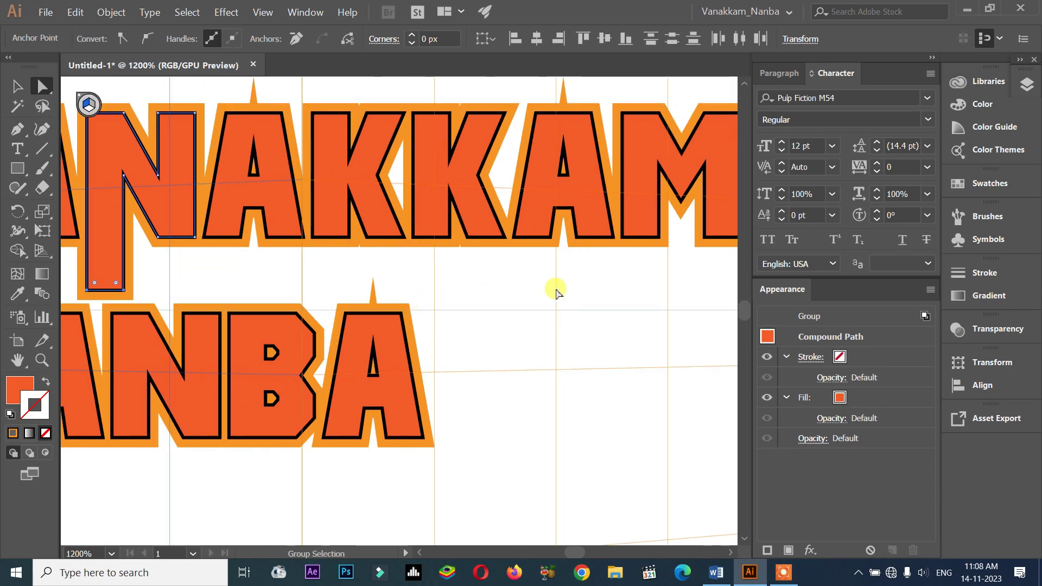
{"action": "scroll", "coordinate": [554, 287], "scroll_direction": "down", "scroll_amount": 2, "text": "alt"}
{"action": "left_click", "coordinate": [644, 260]}
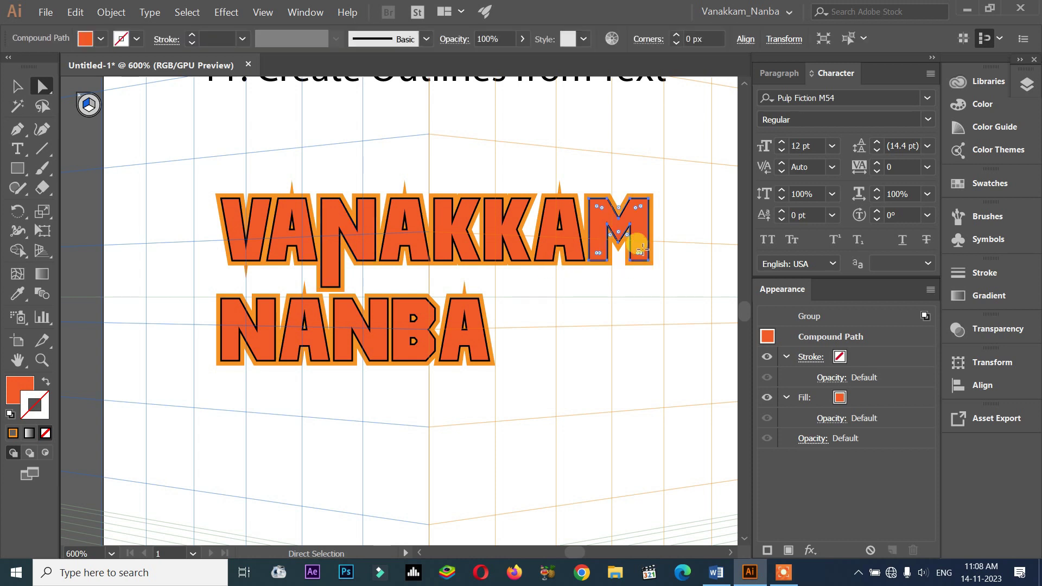
{"action": "left_click_drag", "start_coordinate": [664, 271], "coordinate": [609, 260]}
{"action": "scroll", "coordinate": [647, 275], "scroll_direction": "up", "scroll_amount": 3, "text": "alt"}
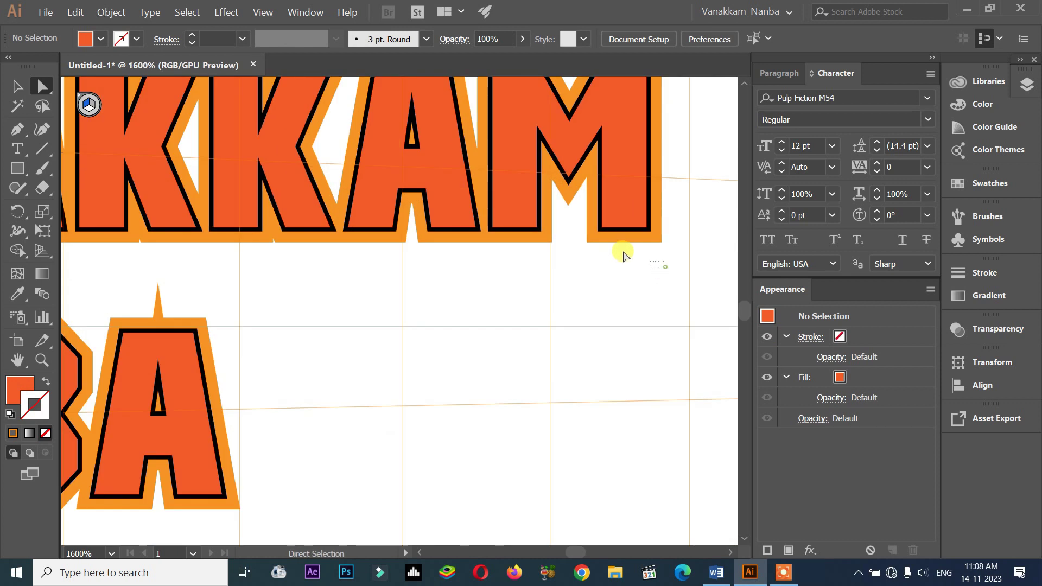
{"action": "left_click", "coordinate": [601, 228]}
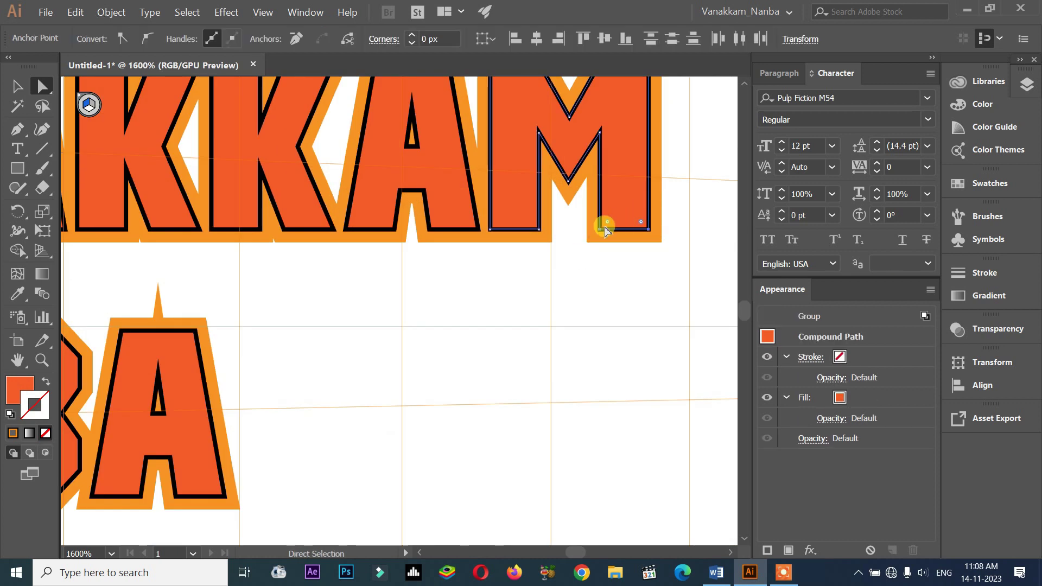
{"action": "left_click_drag", "start_coordinate": [602, 234], "coordinate": [597, 498]}
{"action": "scroll", "coordinate": [598, 480], "scroll_direction": "down", "scroll_amount": 1, "text": "alt"}
{"action": "scroll", "coordinate": [472, 396], "scroll_direction": "down", "scroll_amount": 2}
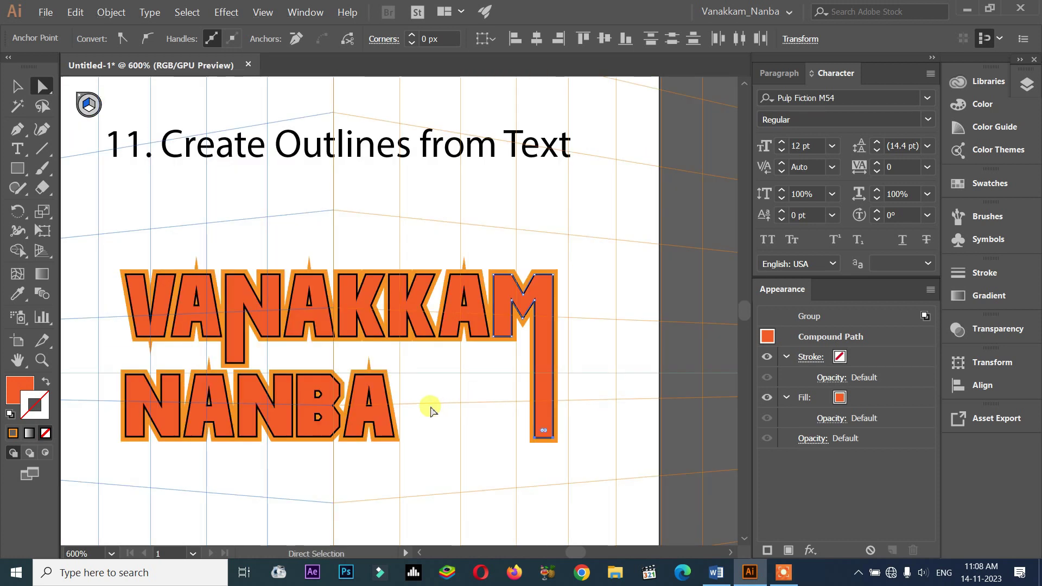
Step: Select all the NANBA letters and shift them right so the first N sits beneath VANAKKAM's extended leg
{"action": "left_click_drag", "start_coordinate": [116, 374], "coordinate": [443, 494]}
{"action": "left_click", "coordinate": [419, 367]}
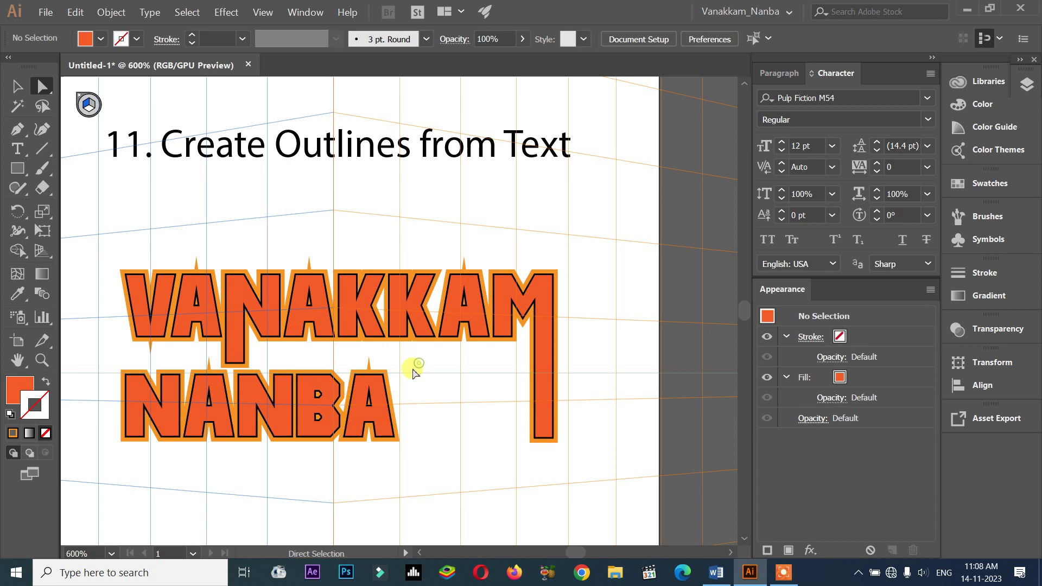
{"action": "left_click_drag", "start_coordinate": [84, 461], "coordinate": [526, 472]}
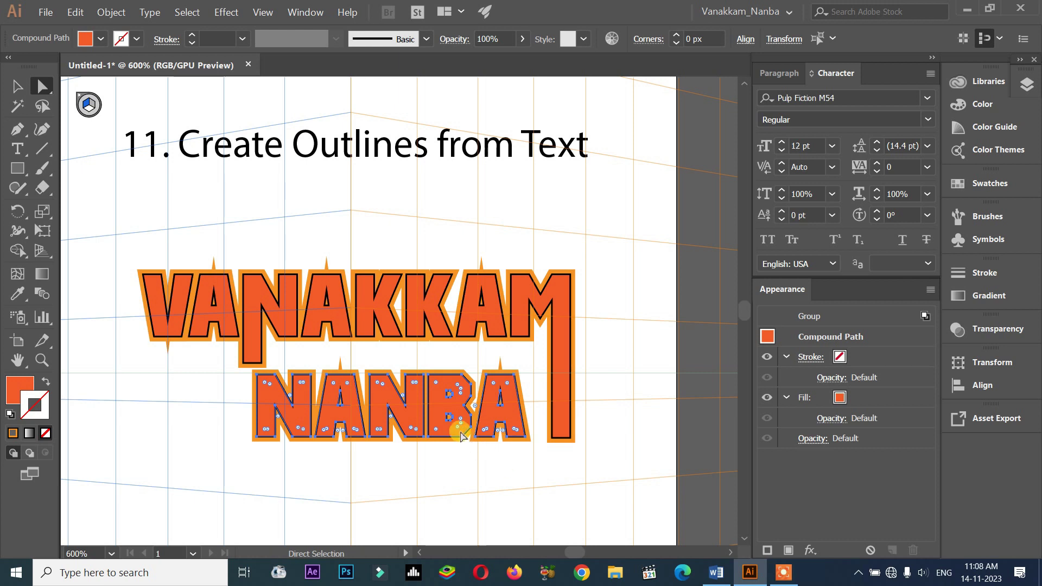
{"action": "left_click_drag", "start_coordinate": [256, 437], "coordinate": [191, 437]}
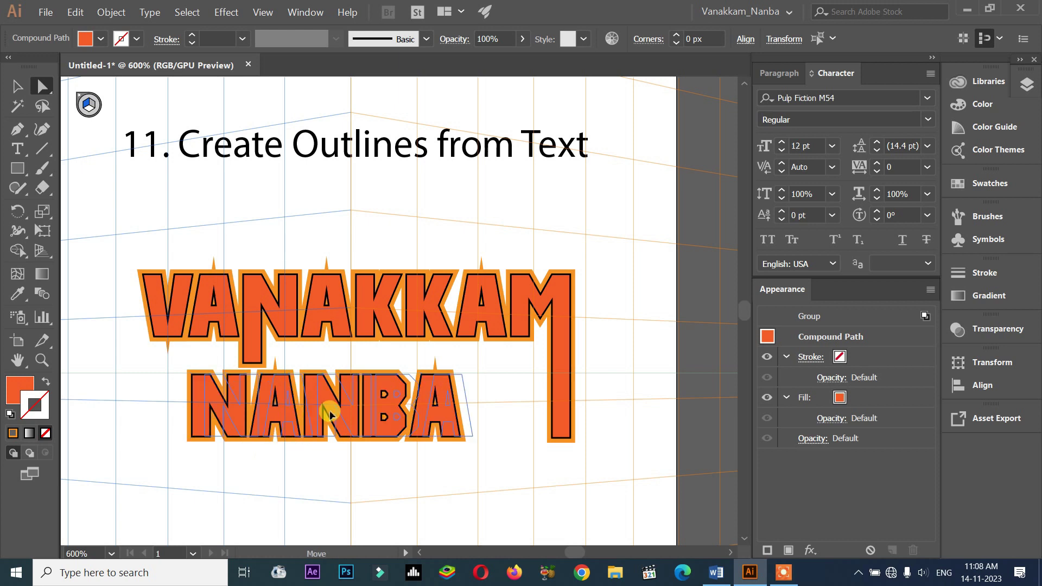
Step: Fine-tune NANBA's horizontal position so its first N's right leg lines up with the extended leg above, comparing before and after
{"action": "scroll", "coordinate": [242, 369], "scroll_direction": "up", "scroll_amount": 4}
{"action": "scroll", "coordinate": [262, 395], "scroll_direction": "up", "scroll_amount": 1}
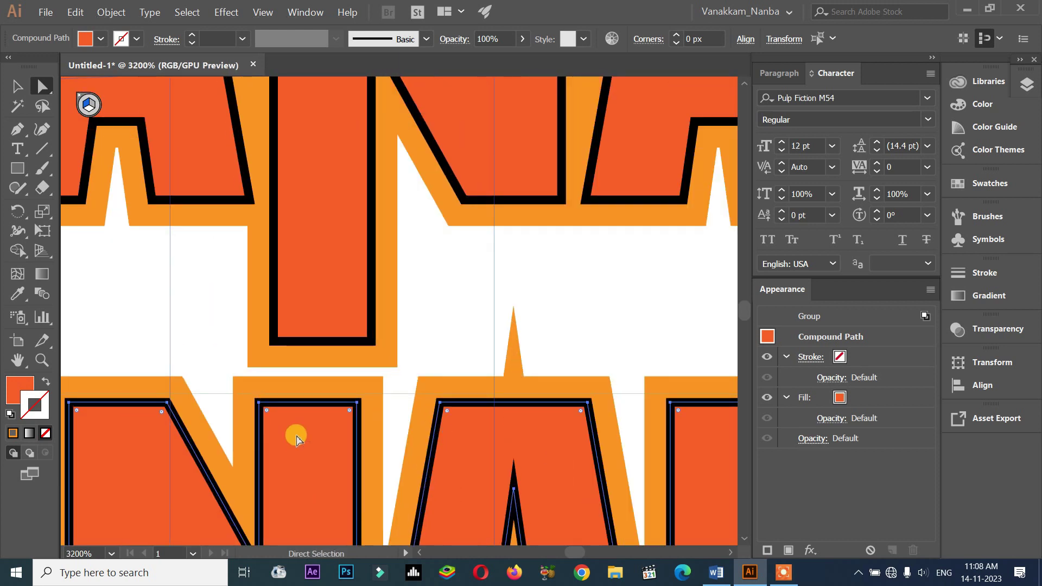
{"action": "left_click_drag", "start_coordinate": [305, 438], "coordinate": [307, 439]}
{"action": "key", "text": "ctrl+z"}
{"action": "key", "text": "ctrl+shift+z"}
{"action": "key", "text": "ctrl+z"}
{"action": "key", "text": "ctrl+shift+z"}
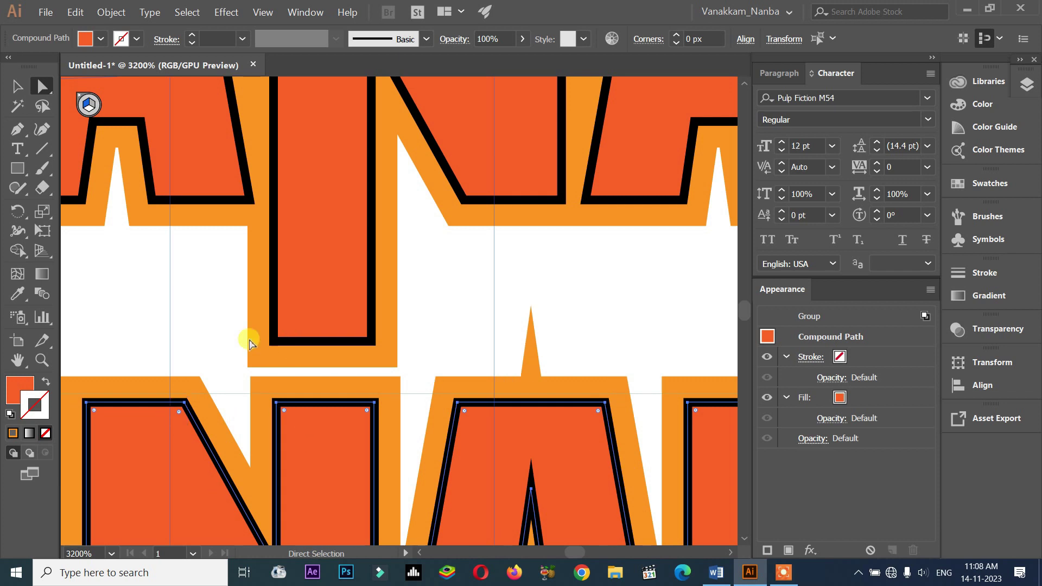
Step: Raise the top edge of the right leg of NANBA's first N to meet the extended leg of VANAKKAM's N
{"action": "left_click", "coordinate": [230, 324]}
{"action": "left_click", "coordinate": [278, 401]}
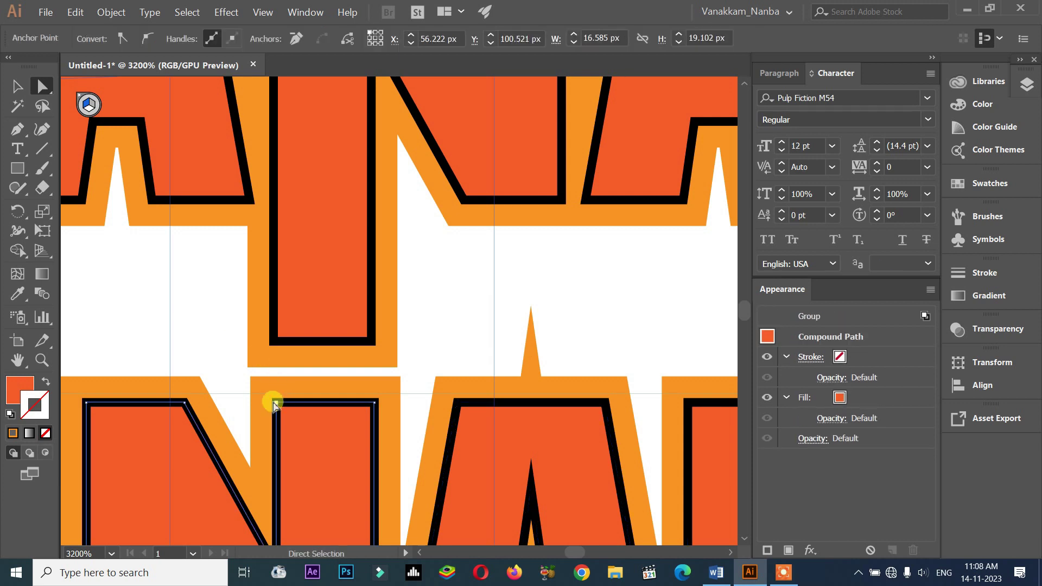
{"action": "left_click_drag", "start_coordinate": [375, 407], "coordinate": [378, 339]}
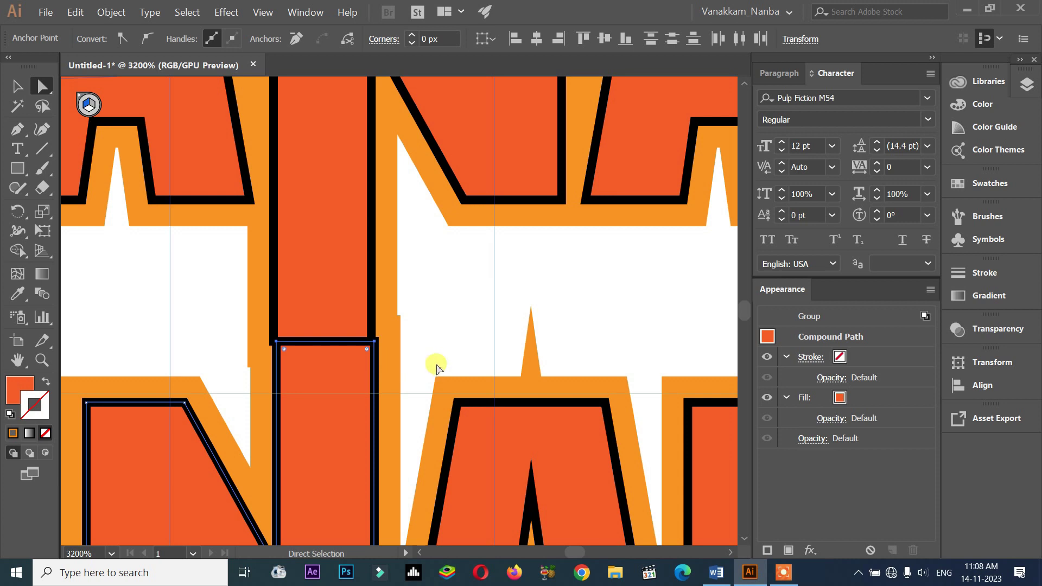
{"action": "left_click", "coordinate": [450, 346]}
{"action": "scroll", "coordinate": [451, 347], "scroll_direction": "down", "scroll_amount": 3, "text": "alt"}
{"action": "scroll", "coordinate": [476, 344], "scroll_direction": "down", "scroll_amount": 5, "text": "alt"}
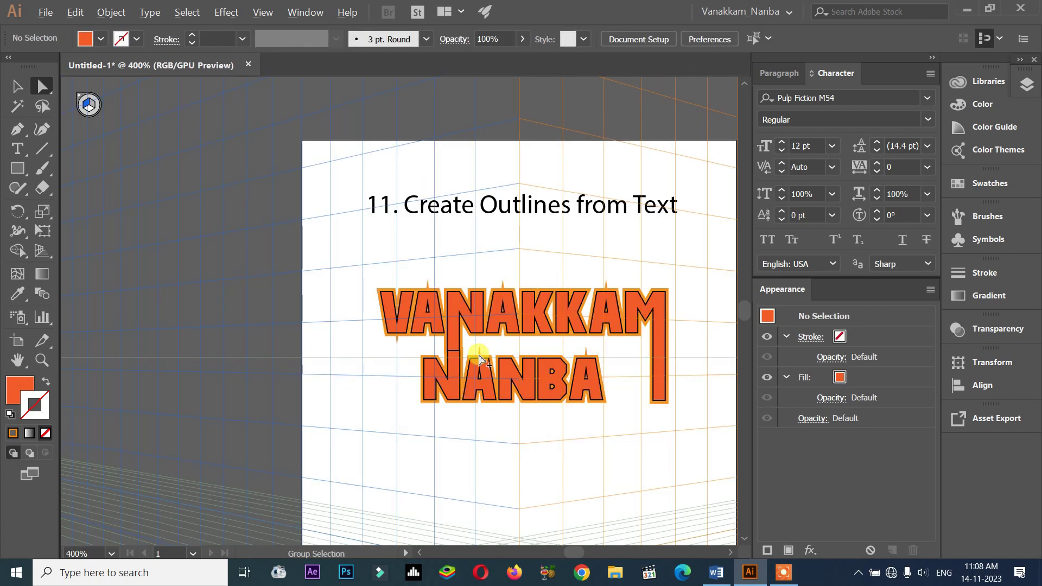
Step: Enlarge the last A of NANBA to about twice its size, keeping its top near the line's top, and deselect it
{"action": "left_click", "coordinate": [597, 386]}
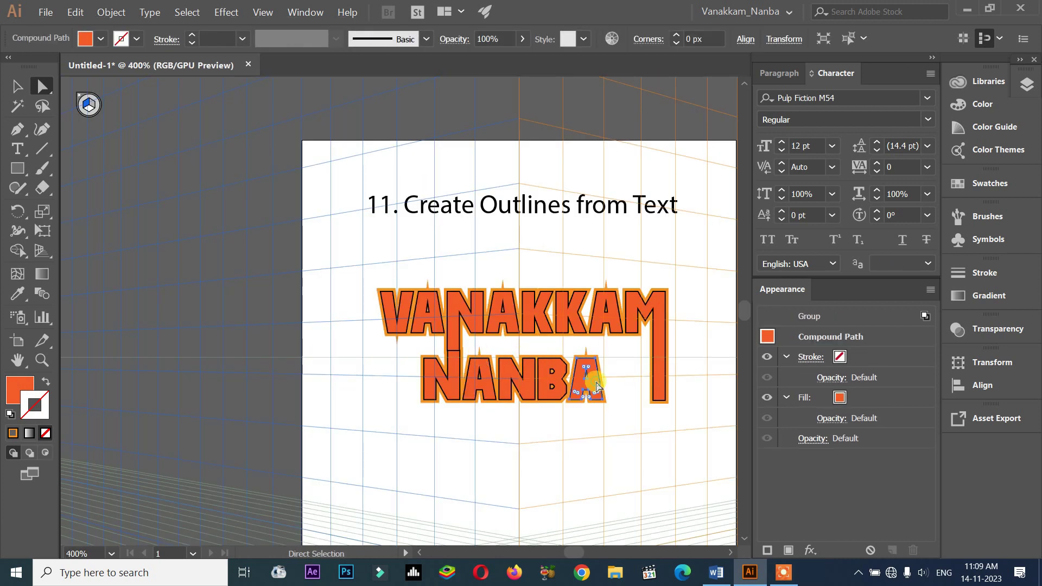
{"action": "scroll", "coordinate": [604, 404], "scroll_direction": "up", "scroll_amount": 2, "text": "alt"}
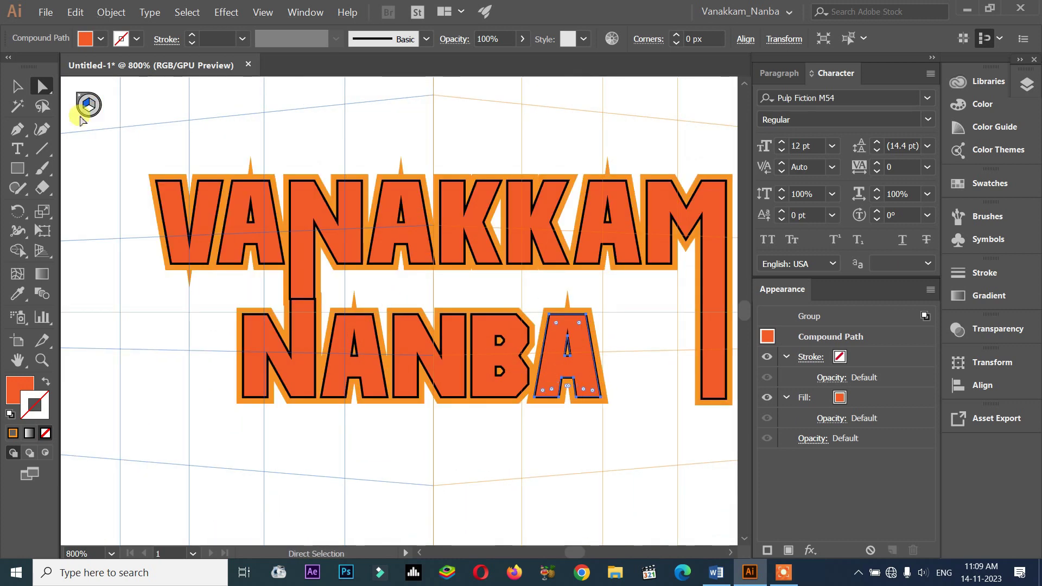
{"action": "left_click", "coordinate": [17, 86]}
{"action": "left_click_drag", "start_coordinate": [600, 397], "coordinate": [730, 498]}
{"action": "key", "text": "Up"}
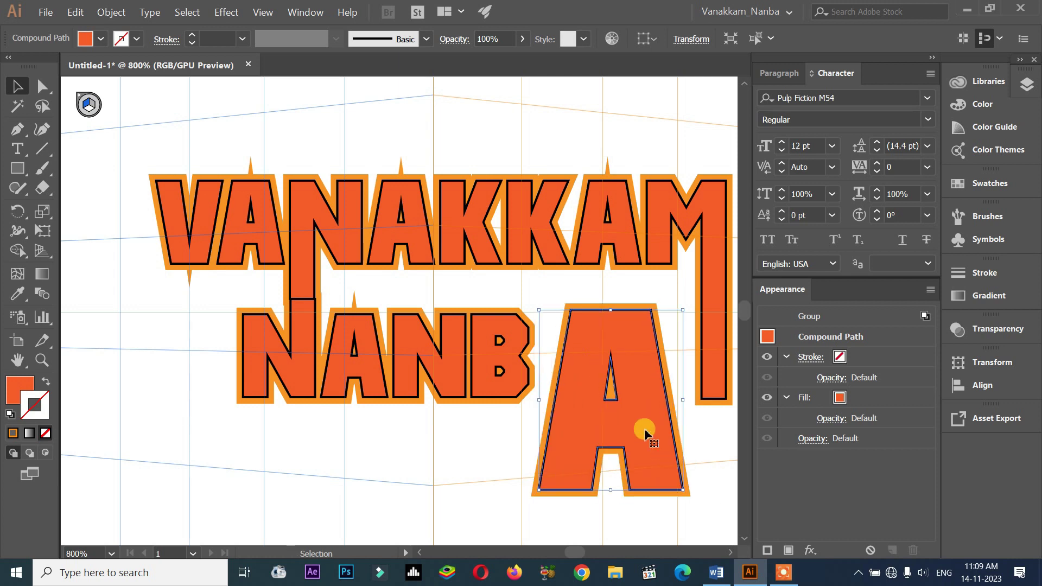
{"action": "left_click", "coordinate": [311, 429]}
Step: Select the whole customised lettering group, deselect it, and examine the reshaped letters and their strokes at different magnifications
{"action": "scroll", "coordinate": [393, 399], "scroll_direction": "down", "scroll_amount": 2}
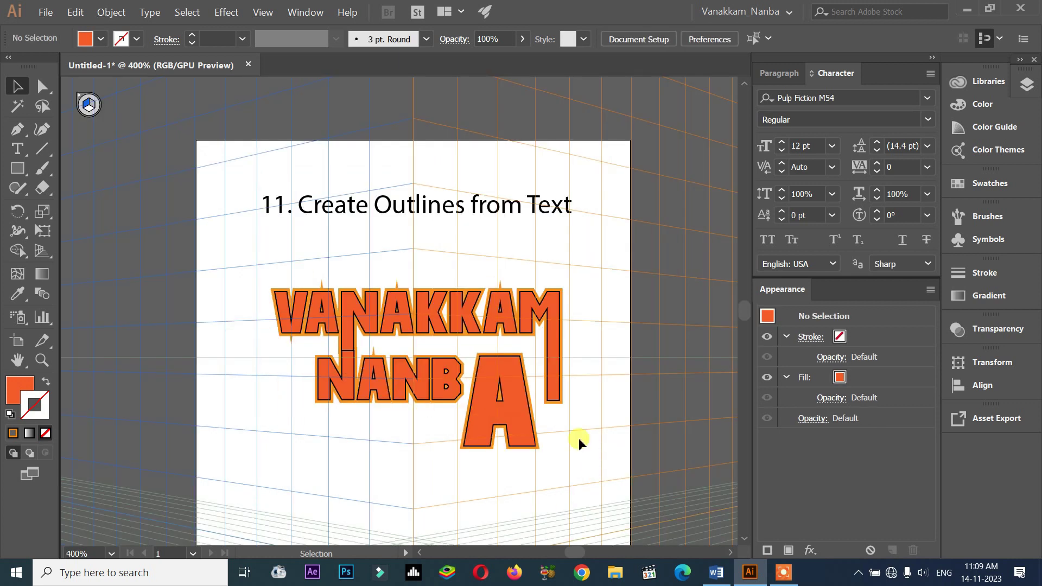
{"action": "left_click_drag", "start_coordinate": [584, 468], "coordinate": [242, 256]}
{"action": "scroll", "coordinate": [360, 213], "scroll_direction": "down", "scroll_amount": 1}
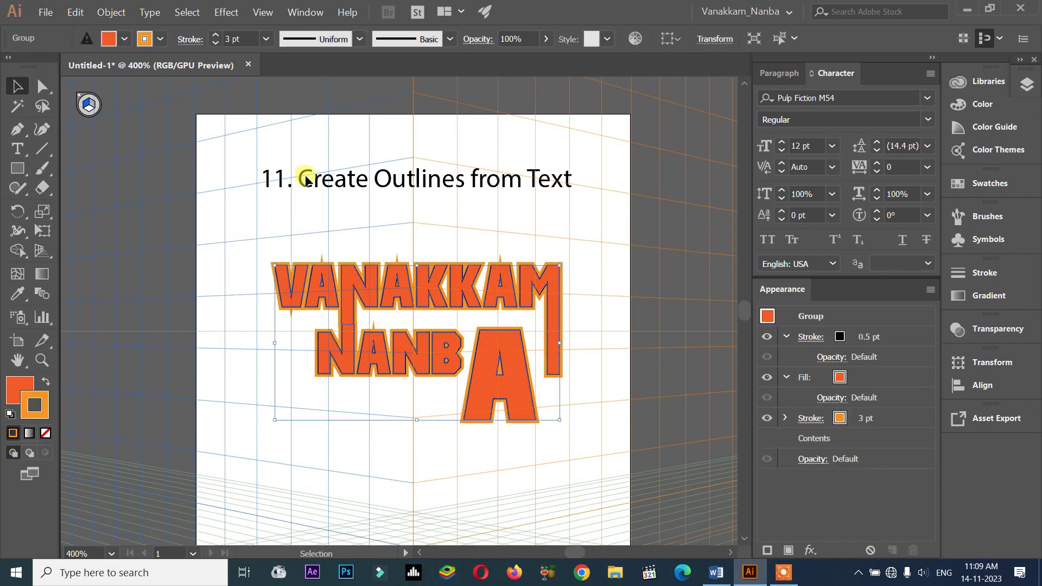
{"action": "left_click", "coordinate": [596, 244]}
{"action": "scroll", "coordinate": [598, 221], "scroll_direction": "down", "scroll_amount": 3}
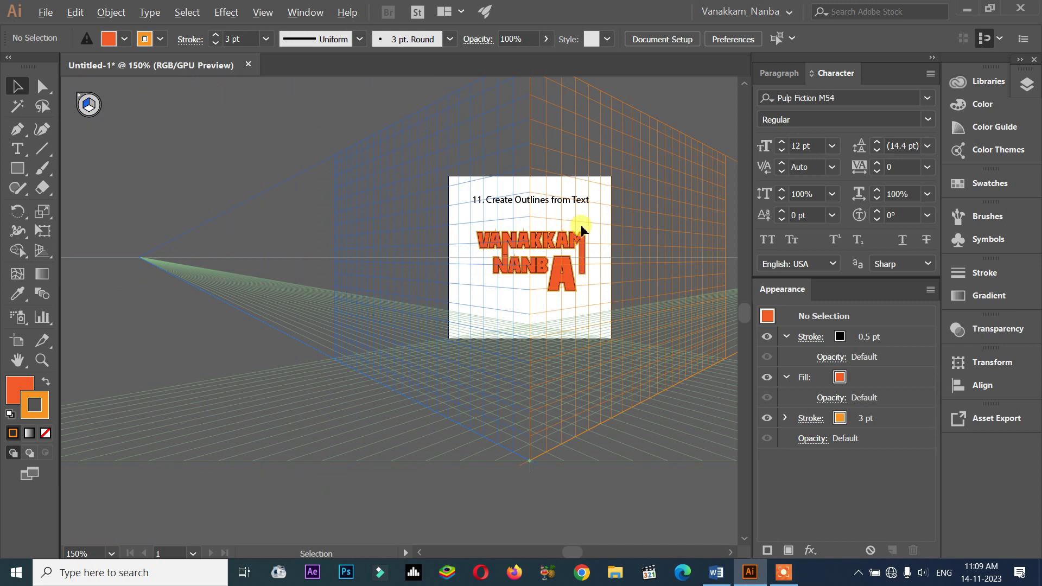
{"action": "scroll", "coordinate": [636, 237], "scroll_direction": "down", "scroll_amount": 2}
{"action": "scroll", "coordinate": [636, 236], "scroll_direction": "up", "scroll_amount": 7}
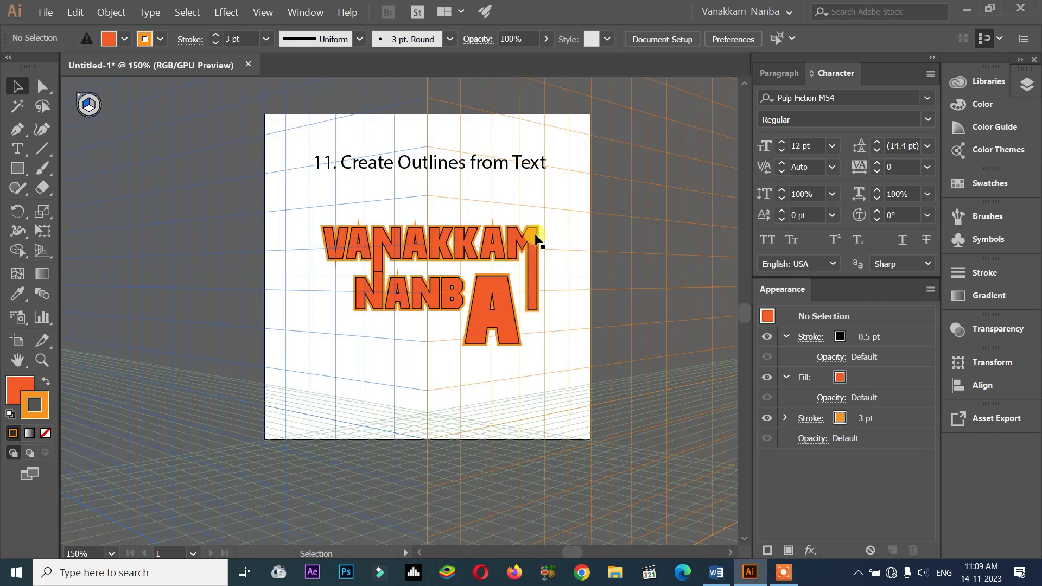
{"action": "scroll", "coordinate": [454, 252], "scroll_direction": "up", "scroll_amount": 5}
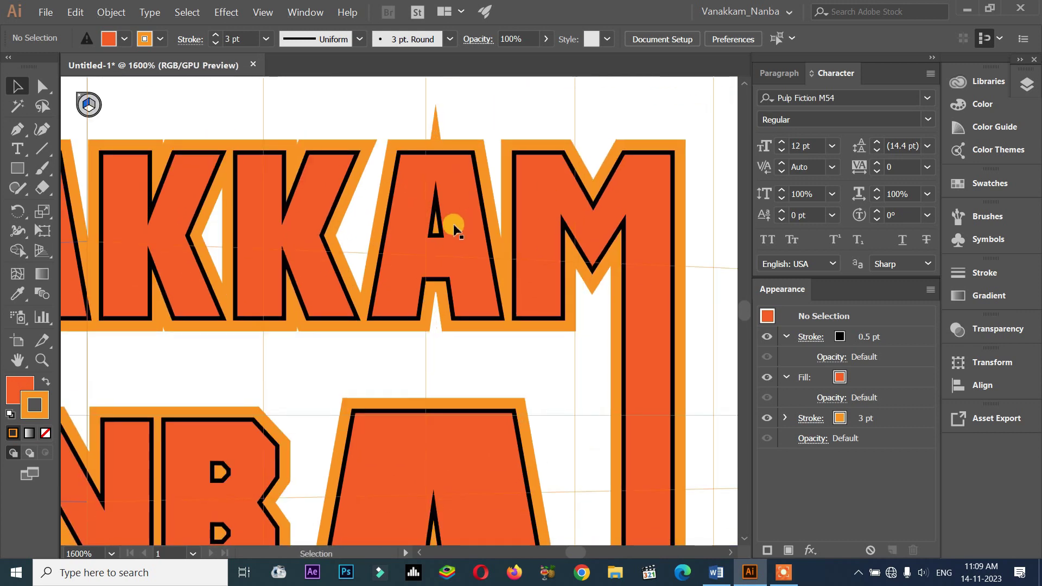
{"action": "scroll", "coordinate": [294, 306], "scroll_direction": "down", "scroll_amount": 3}
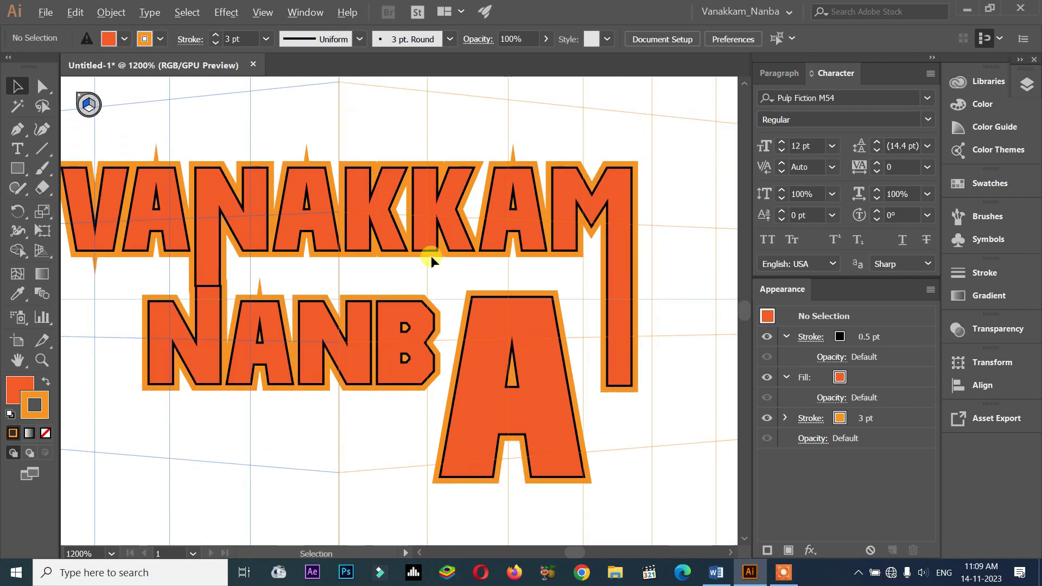
{"action": "left_click_drag", "start_coordinate": [347, 291], "coordinate": [369, 282]}
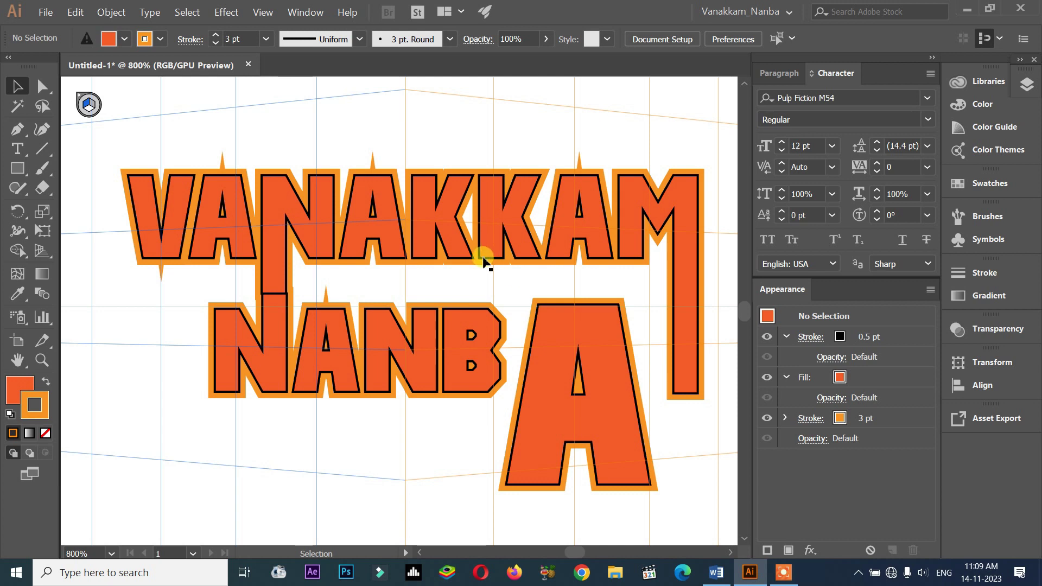
Step: Isolate the lettering group and extend the top edge of the second K's stem in VANAKKAM well above the other letters
{"action": "left_click", "coordinate": [487, 194]}
{"action": "double_click", "coordinate": [489, 196]}
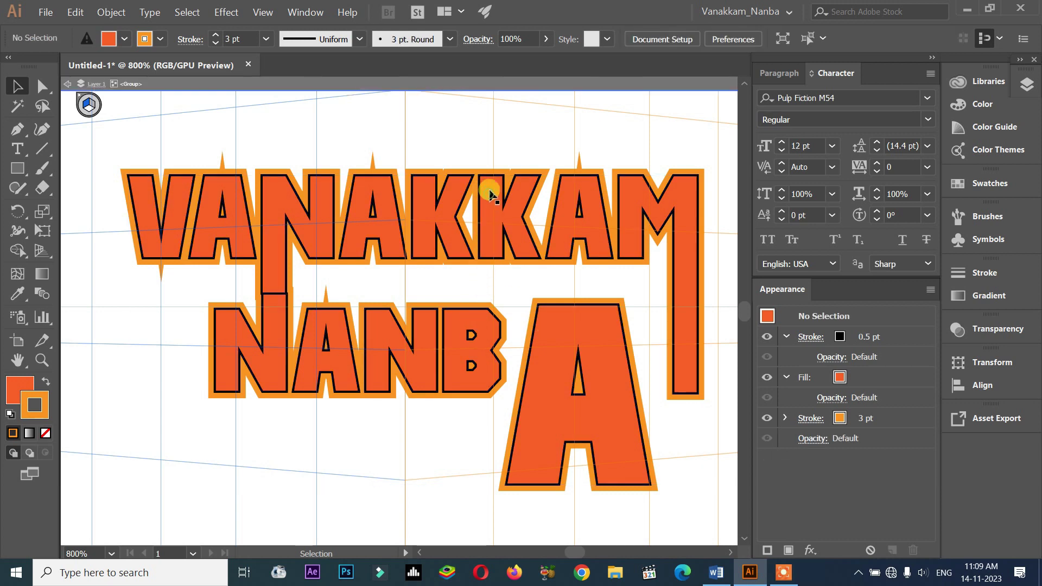
{"action": "left_click", "coordinate": [490, 190]}
{"action": "scroll", "coordinate": [488, 187], "scroll_direction": "up", "scroll_amount": 3}
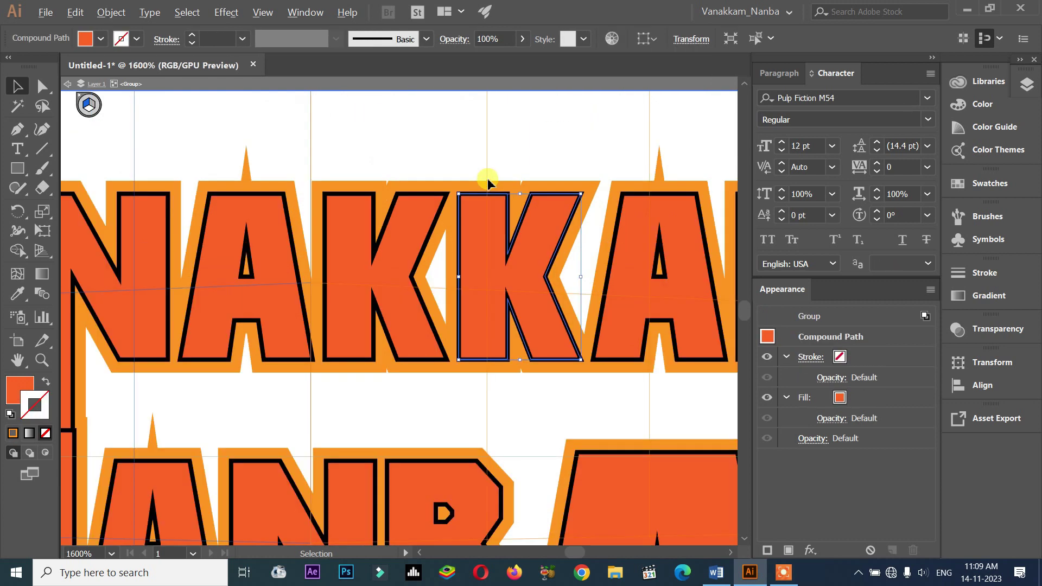
{"action": "left_click", "coordinate": [47, 85]}
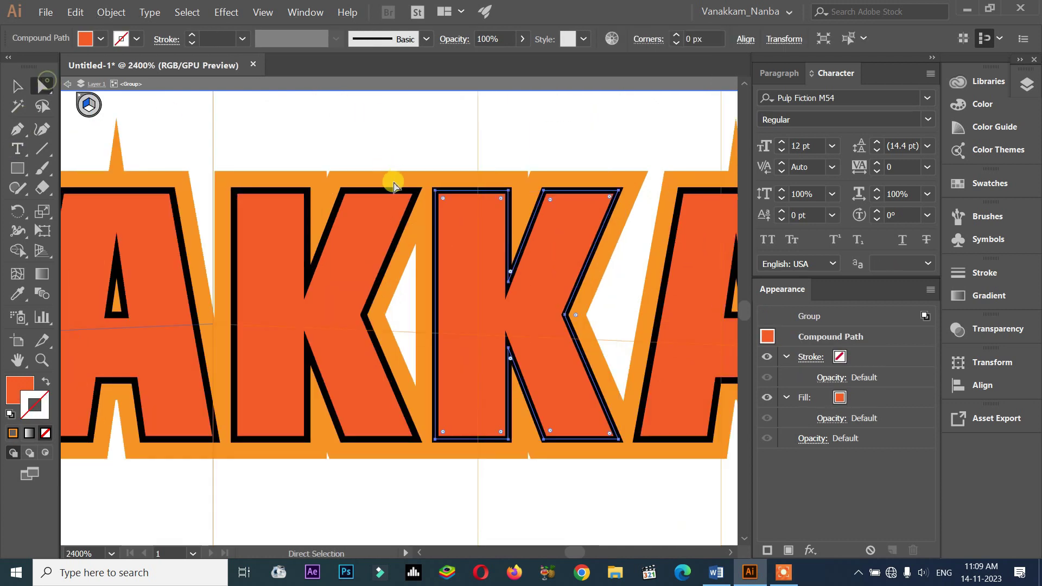
{"action": "left_click", "coordinate": [509, 190]}
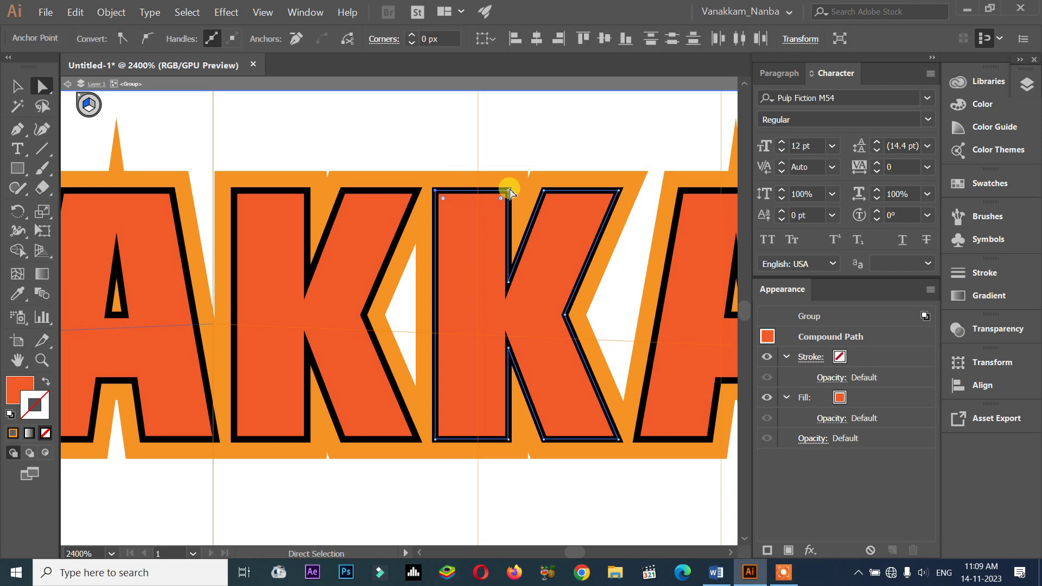
{"action": "left_click_drag", "start_coordinate": [509, 188], "coordinate": [508, 156]}
Step: Add anchor points on both sides and at the top centre of the extended K stem, and delete its two top corner points
{"action": "left_click", "coordinate": [42, 128]}
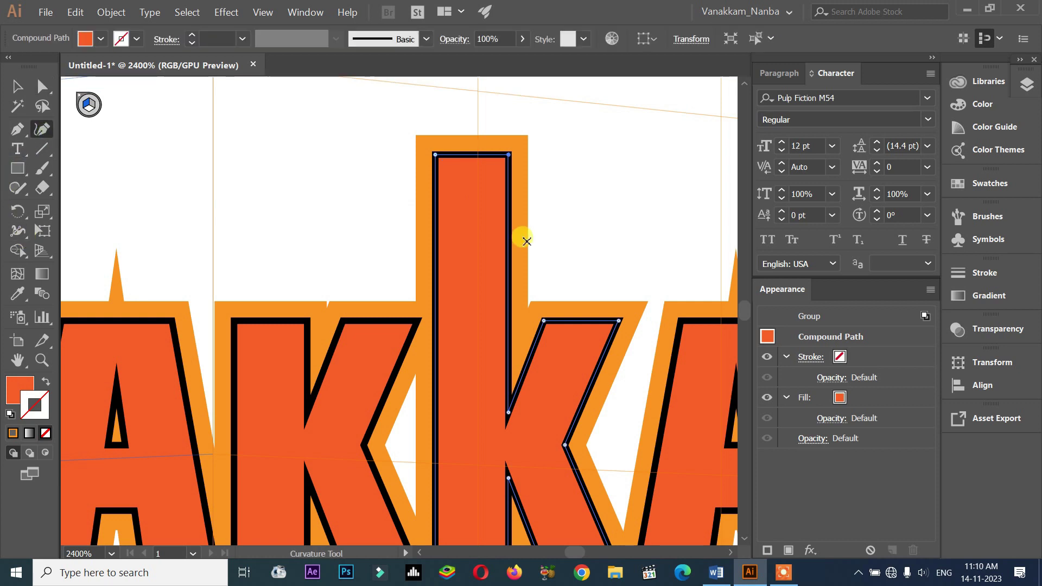
{"action": "left_click", "coordinate": [436, 223]}
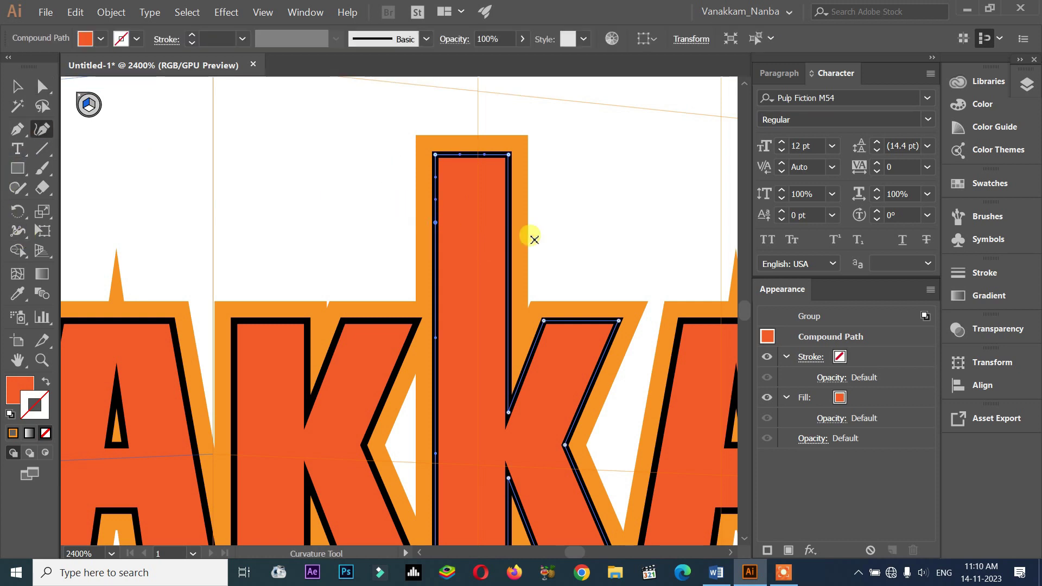
{"action": "left_click", "coordinate": [509, 222]}
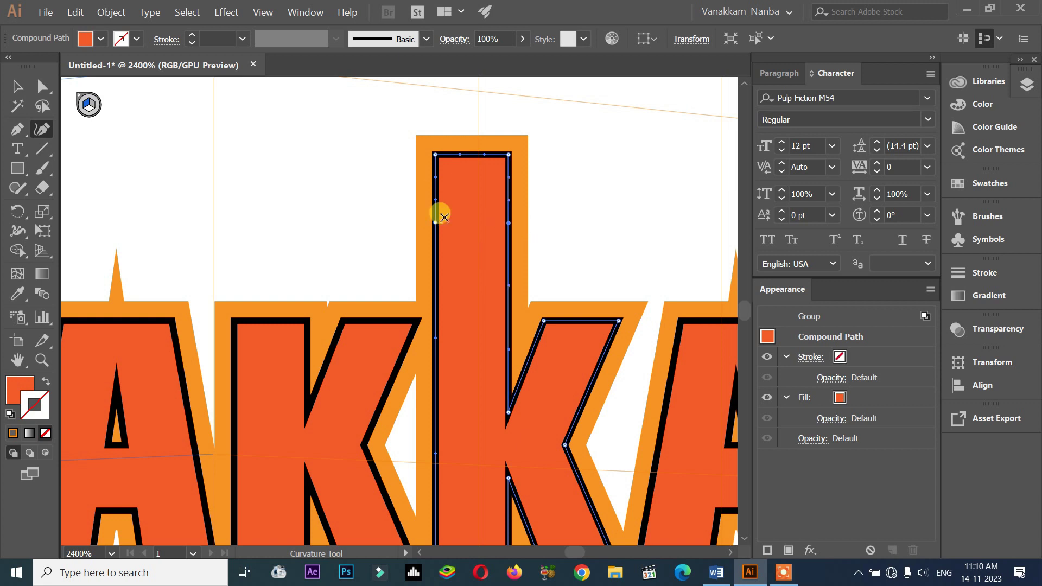
{"action": "left_click", "coordinate": [476, 156]}
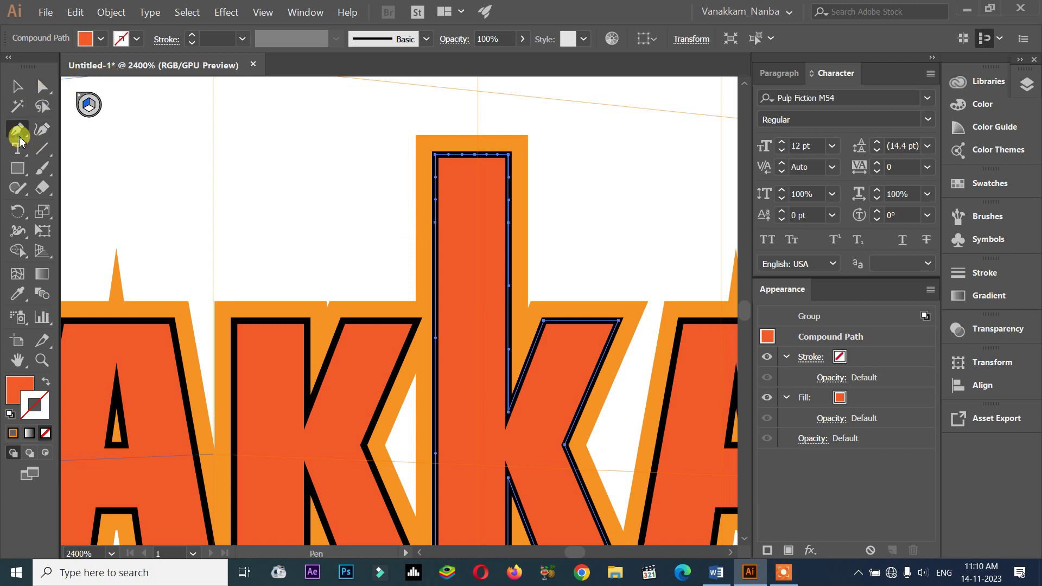
{"action": "left_click_drag", "start_coordinate": [16, 129], "coordinate": [57, 167]}
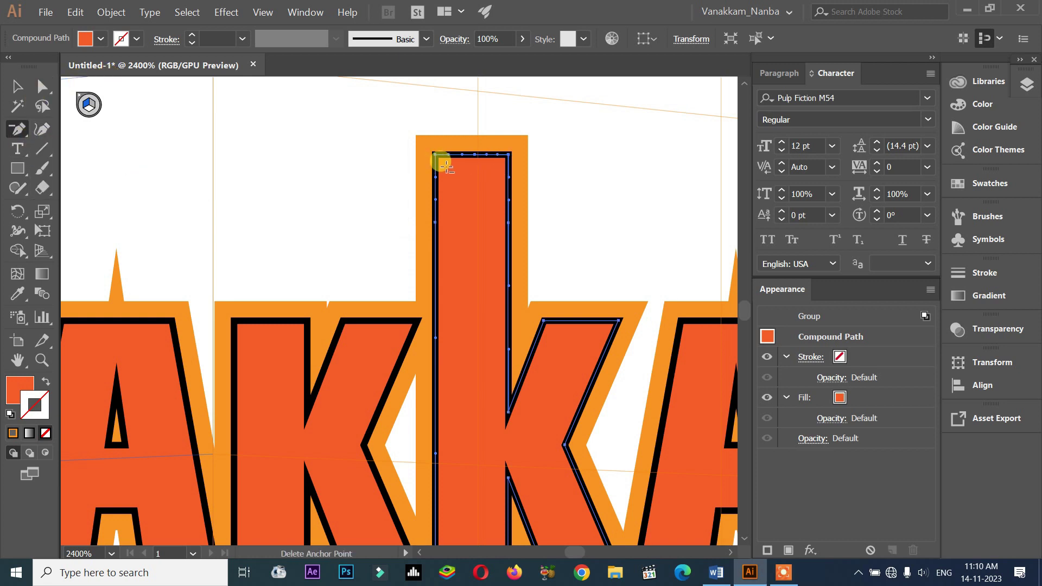
{"action": "left_click", "coordinate": [437, 157]}
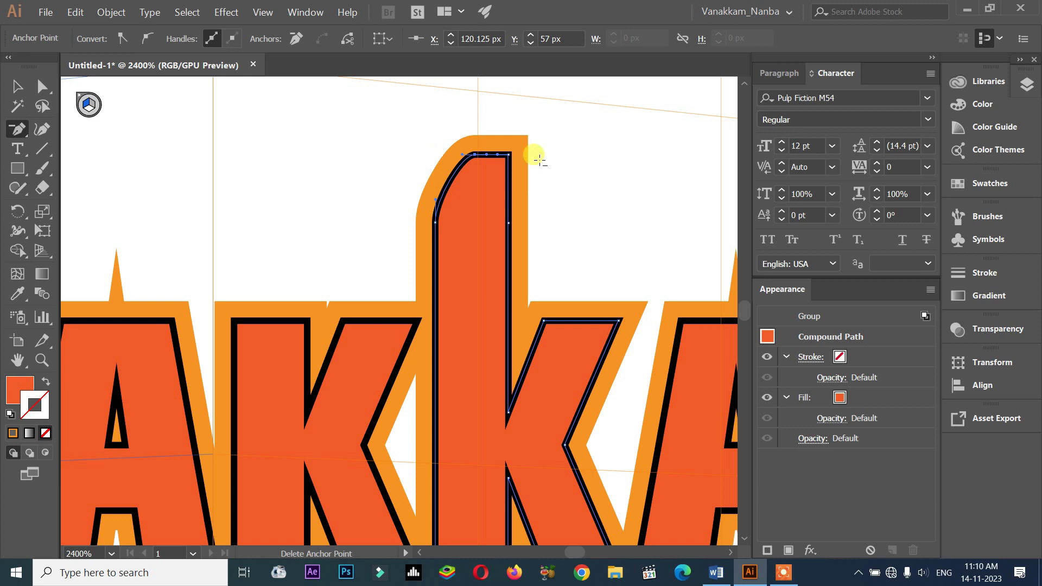
{"action": "left_click", "coordinate": [508, 155]}
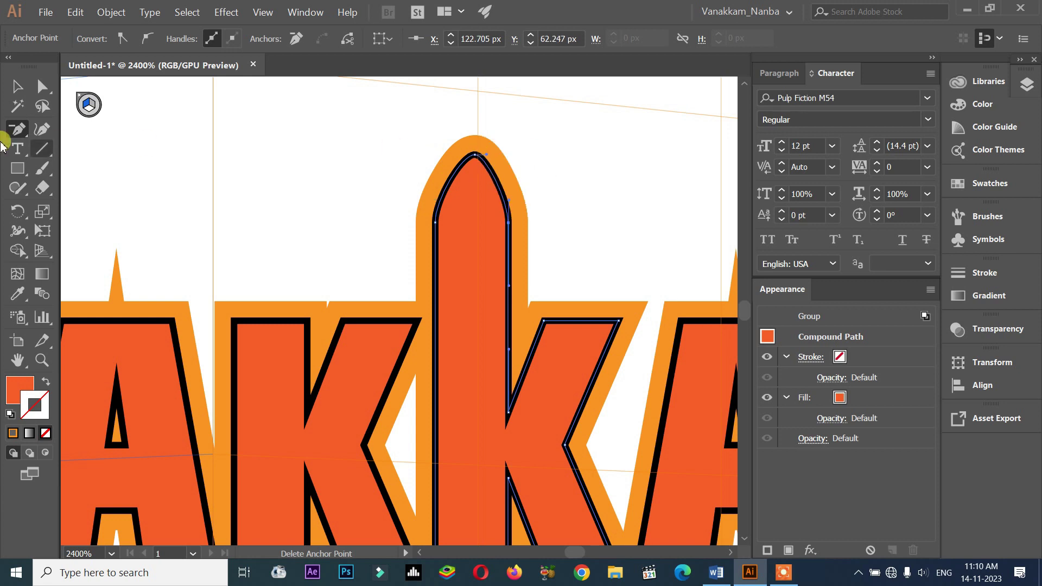
Step: Convert the stem's top point and both side points to corners to form a straight-edged pencil tip, and deselect the letter
{"action": "left_click", "coordinate": [39, 93]}
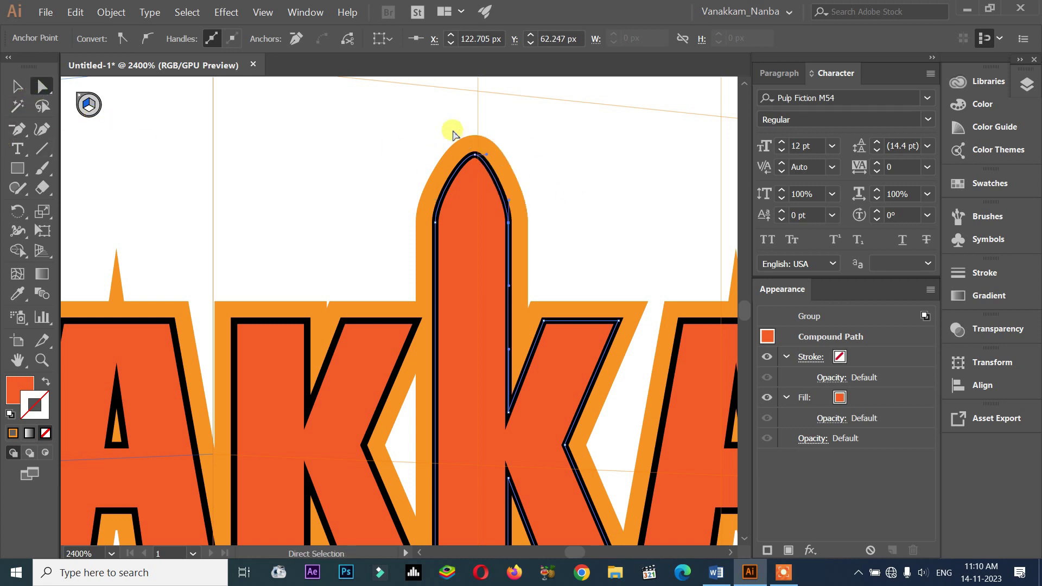
{"action": "left_click", "coordinate": [485, 166]}
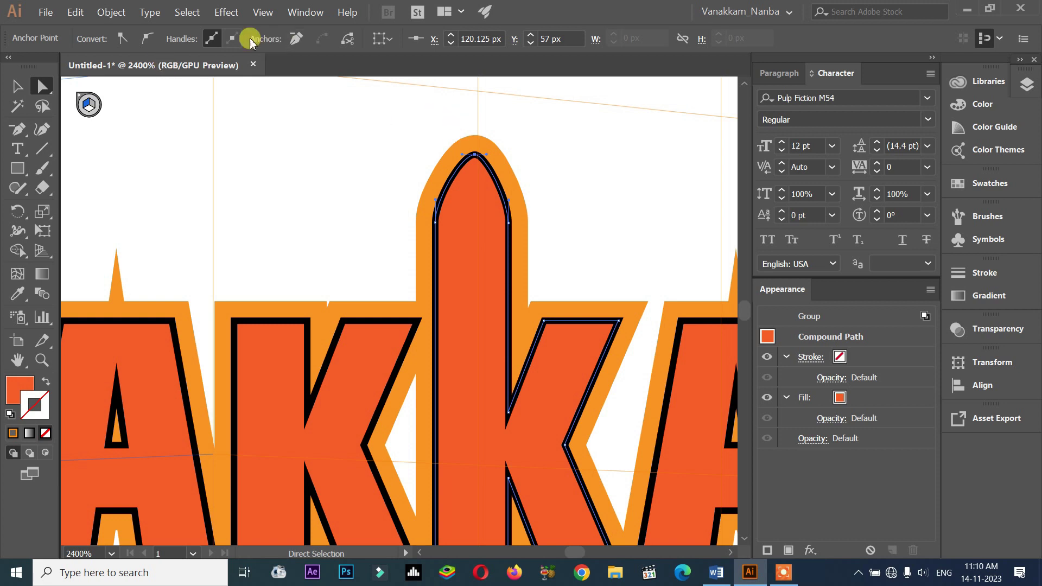
{"action": "left_click", "coordinate": [121, 38]}
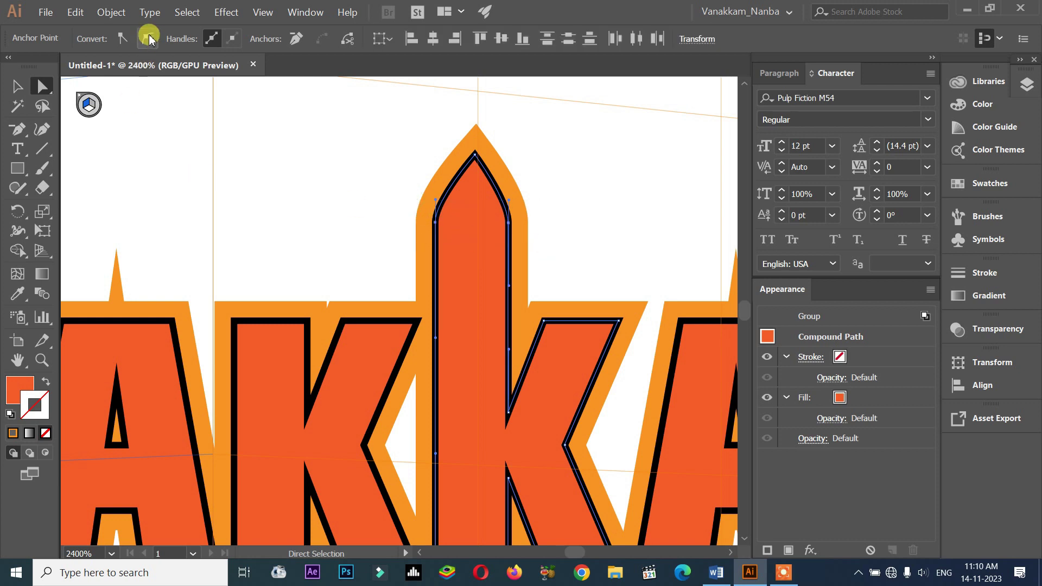
{"action": "left_click", "coordinate": [123, 38]}
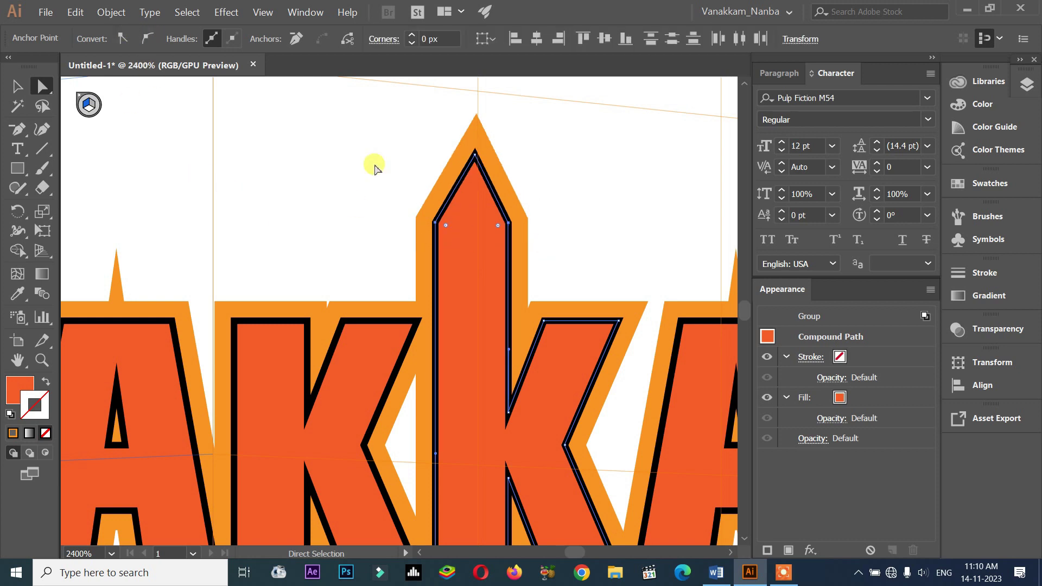
{"action": "left_click", "coordinate": [521, 168]}
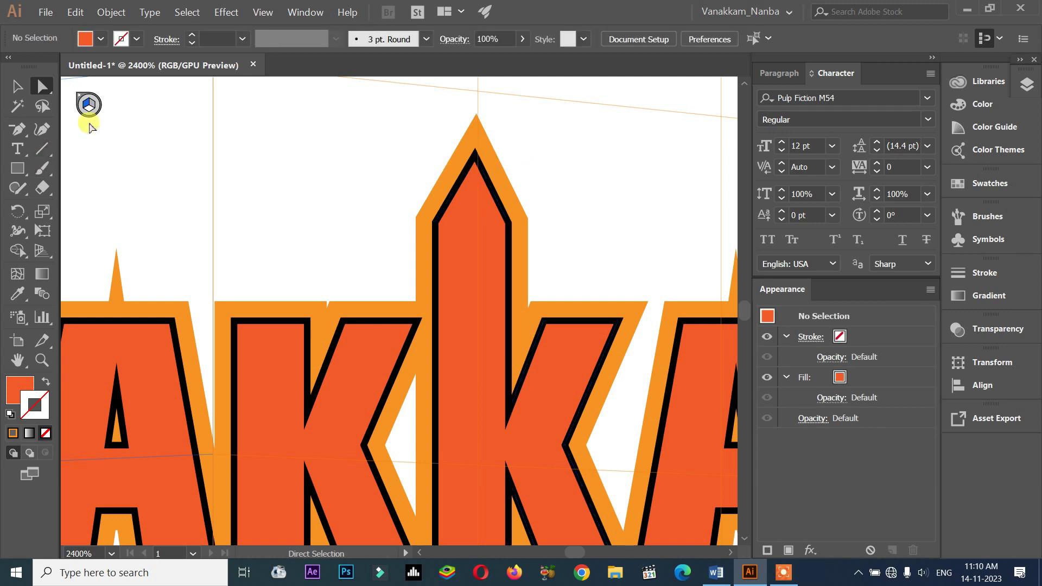
Step: Draw a small closed three-point shape beside the K's pencil tip with the Curvature tool, with one point above two level ones
{"action": "scroll", "coordinate": [389, 175], "scroll_direction": "down", "scroll_amount": 2}
{"action": "scroll", "coordinate": [463, 172], "scroll_direction": "up", "scroll_amount": 4}
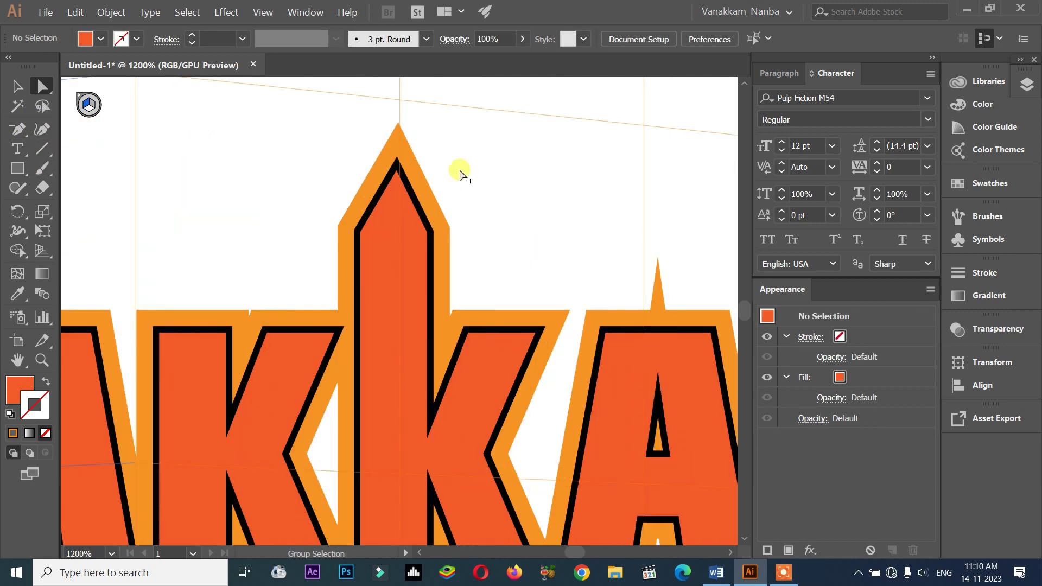
{"action": "left_click", "coordinate": [18, 168]}
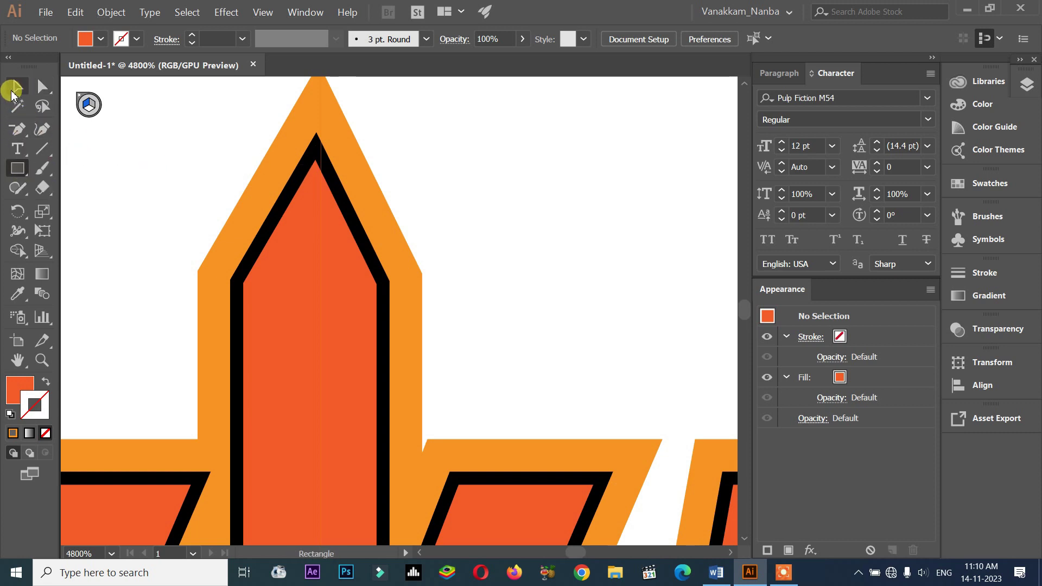
{"action": "left_click", "coordinate": [42, 129]}
{"action": "left_click", "coordinate": [469, 146]}
{"action": "left_click", "coordinate": [443, 198]}
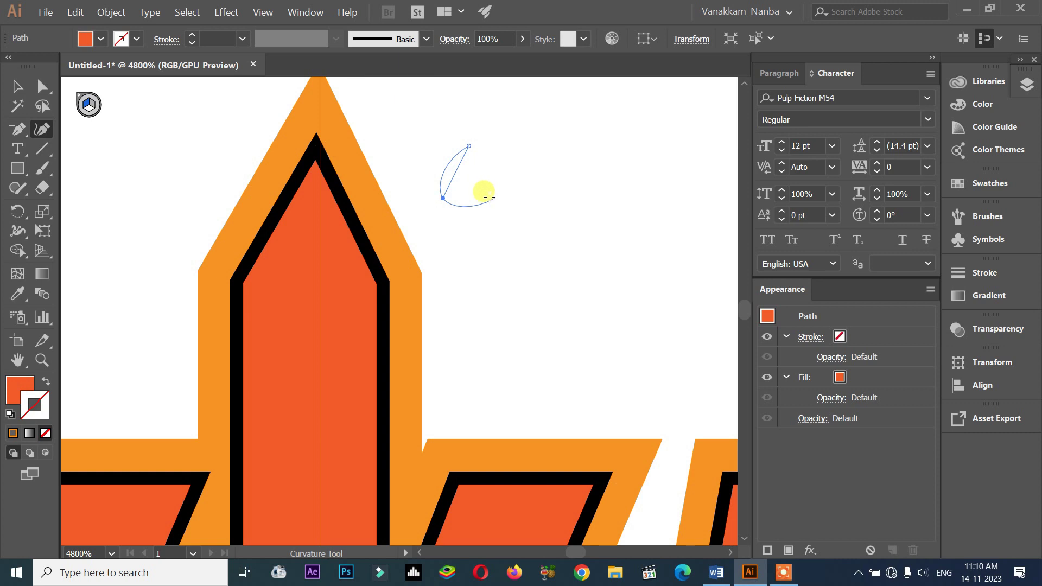
{"action": "left_click", "coordinate": [494, 198]}
{"action": "left_click", "coordinate": [469, 146]}
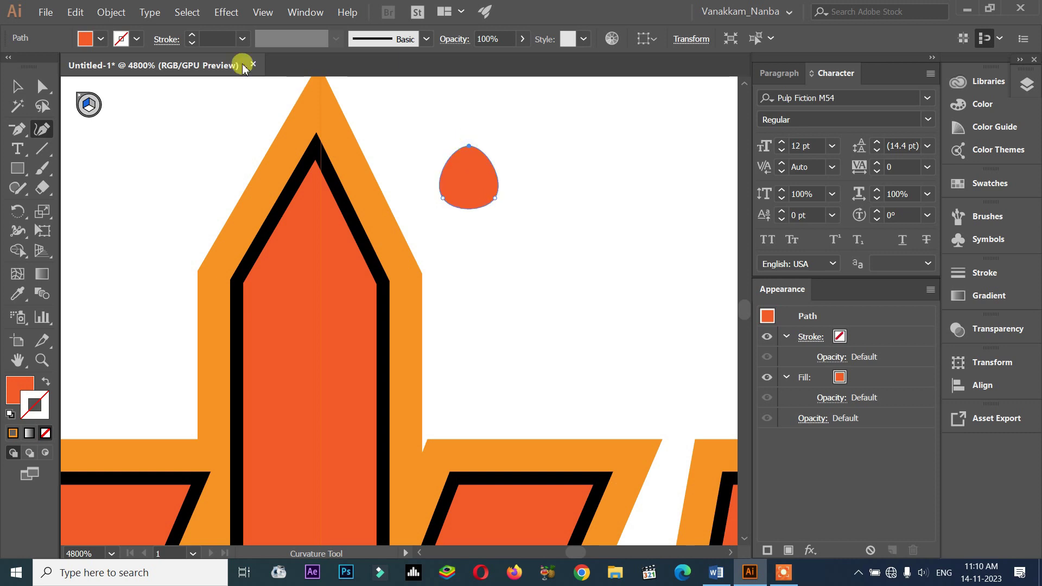
Step: Convert all three anchor points of the small shape to corners to make a straight-sided triangle, and select the whole triangle
{"action": "left_click", "coordinate": [45, 84]}
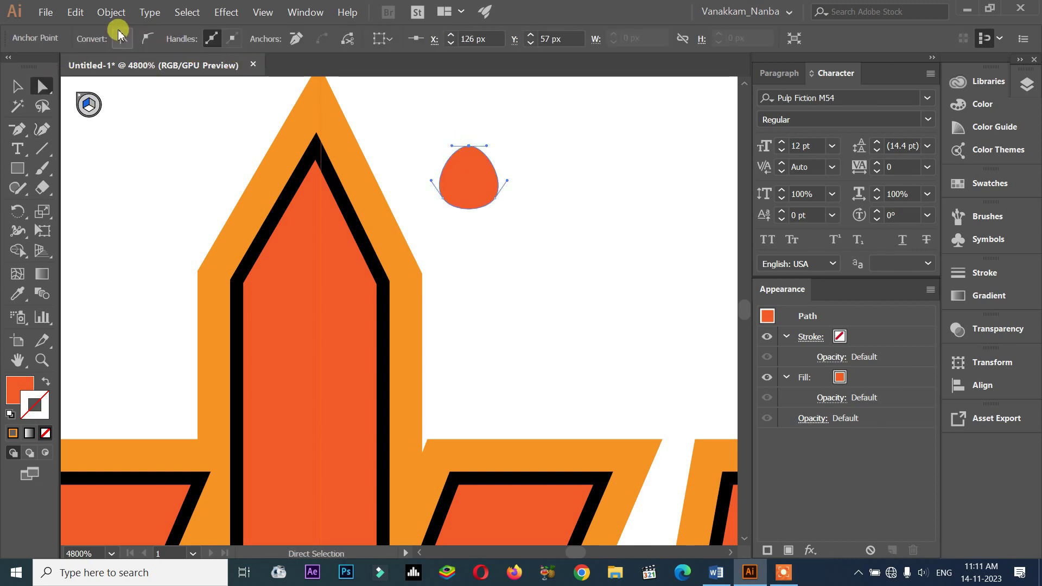
{"action": "left_click", "coordinate": [123, 38]}
{"action": "left_click_drag", "start_coordinate": [431, 189], "coordinate": [463, 207]}
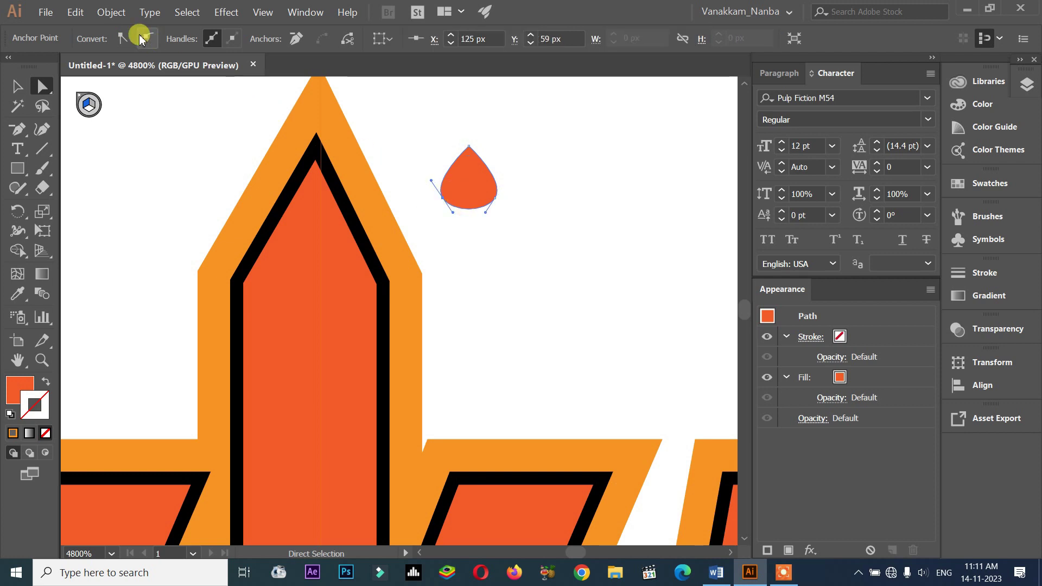
{"action": "left_click", "coordinate": [123, 38]}
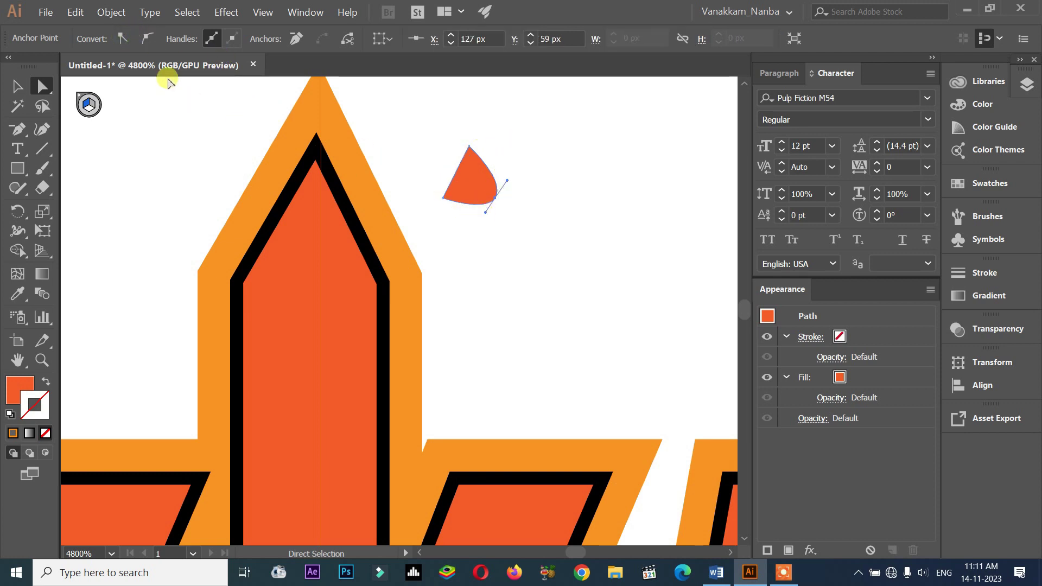
{"action": "left_click", "coordinate": [122, 39]}
{"action": "left_click_drag", "start_coordinate": [430, 112], "coordinate": [529, 228]}
{"action": "left_click", "coordinate": [15, 97]}
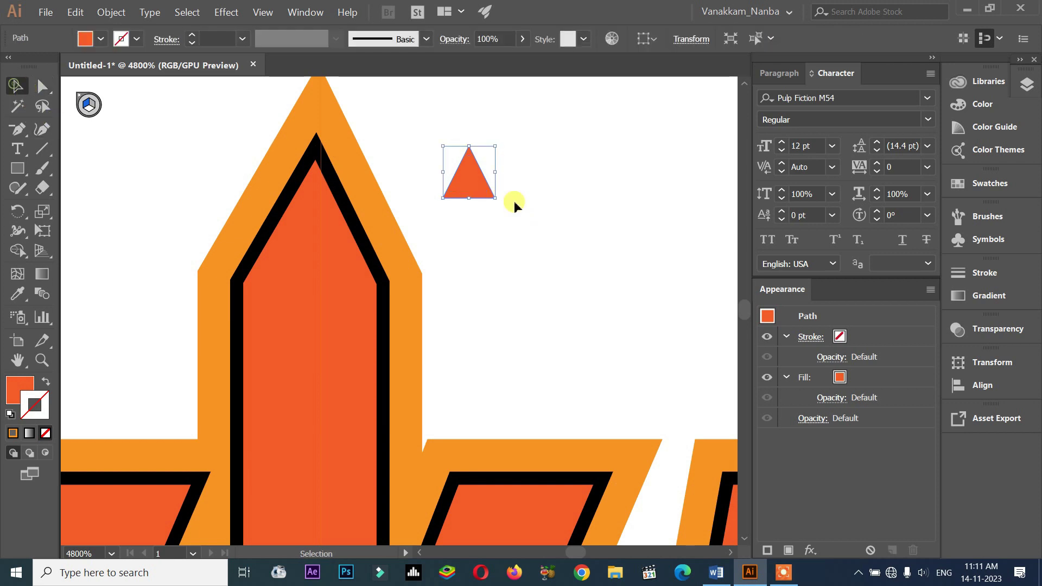
Step: Fill the small triangle with black and place it inside the K's pointed tip as a pencil lead, then deselect it
{"action": "mouse_move", "coordinate": [496, 198]}
{"action": "left_mouse_down"}
{"action": "mouse_move", "coordinate": [472, 175]}
{"action": "mouse_move", "coordinate": [484, 186]}
{"action": "left_mouse_up"}
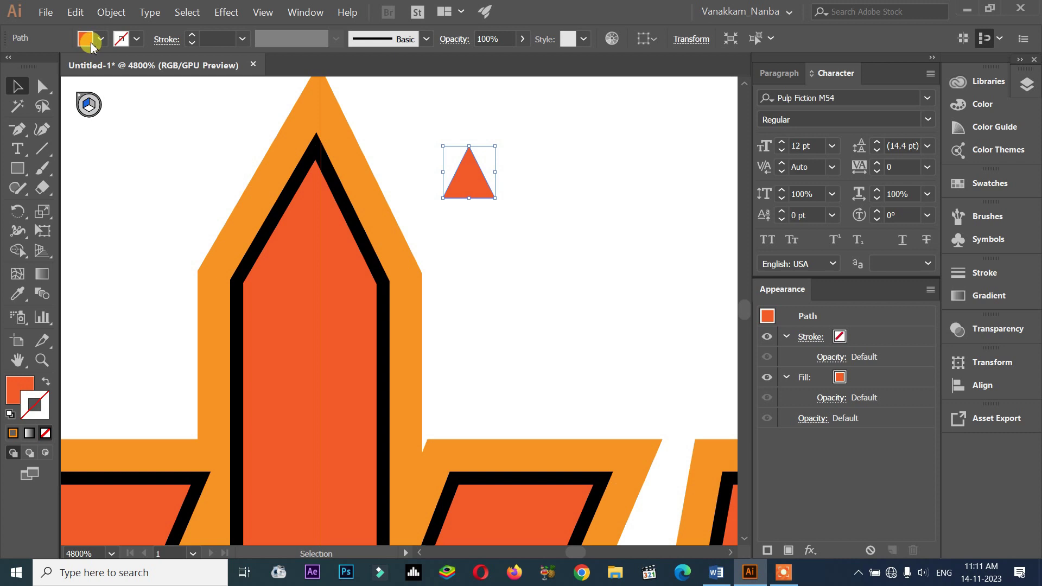
{"action": "left_click", "coordinate": [100, 39]}
{"action": "left_click", "coordinate": [46, 67]}
{"action": "left_click_drag", "start_coordinate": [467, 184], "coordinate": [313, 197]}
{"action": "left_click", "coordinate": [497, 211]}
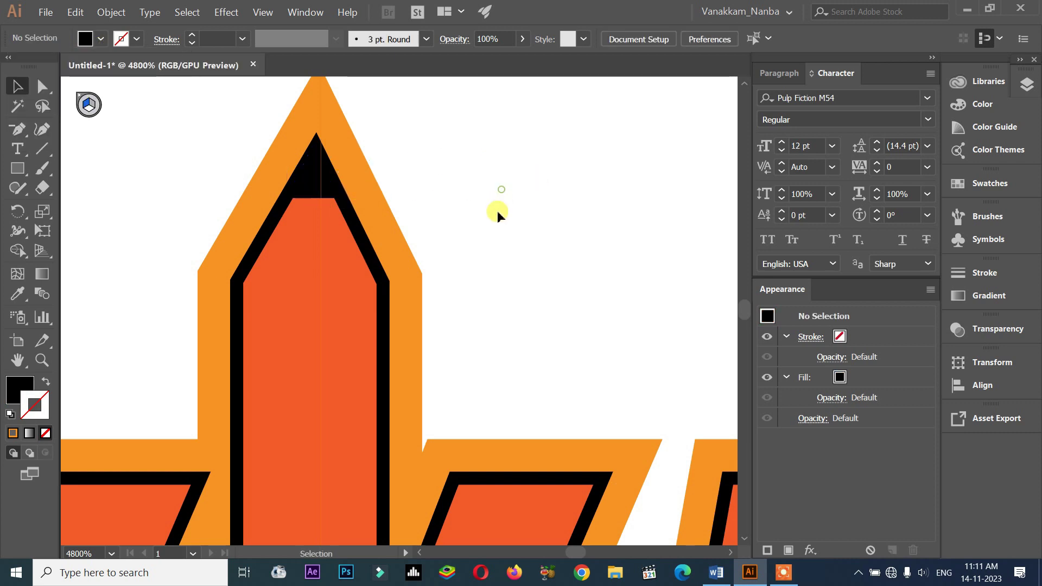
Step: Examine the pencil-shaped K and the rest of the customised VANAKKAM NANBA lettering at different magnifications
{"action": "scroll", "coordinate": [496, 211], "scroll_direction": "down", "scroll_amount": 3}
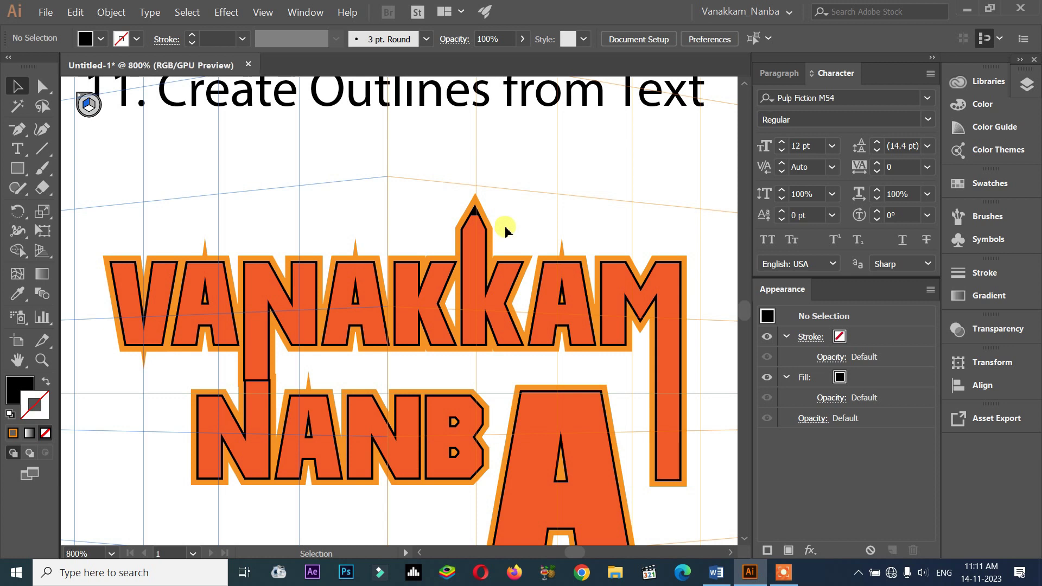
{"action": "scroll", "coordinate": [464, 224], "scroll_direction": "up", "scroll_amount": 1}
{"action": "scroll", "coordinate": [532, 214], "scroll_direction": "down", "scroll_amount": 2}
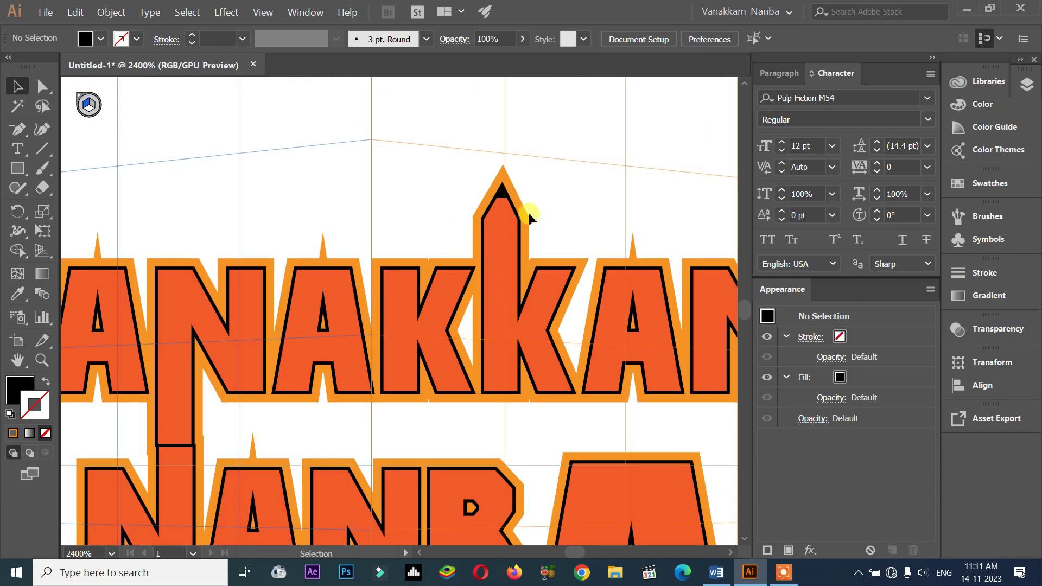
{"action": "scroll", "coordinate": [529, 213], "scroll_direction": "down", "scroll_amount": 1}
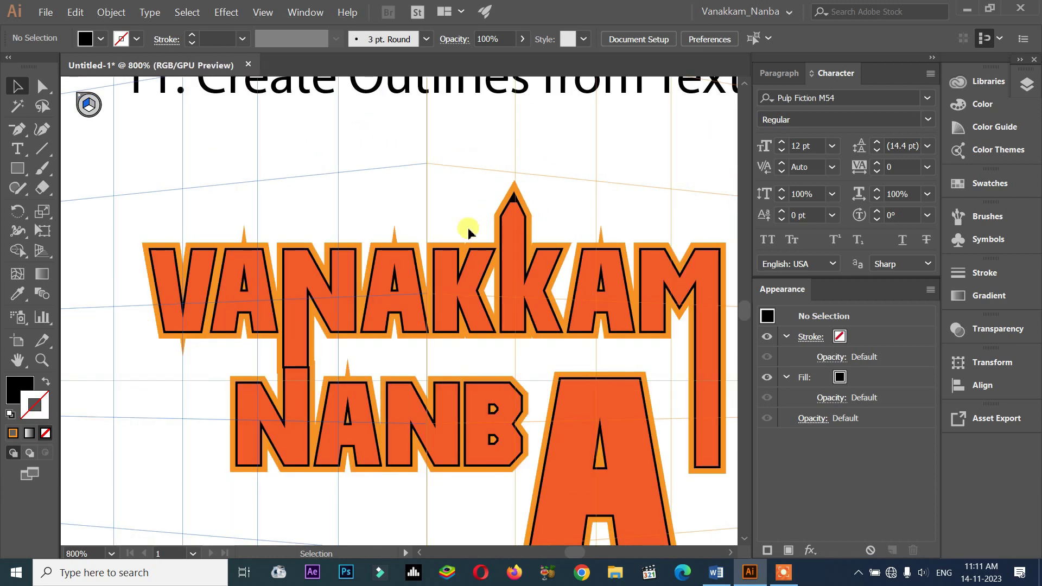
{"action": "scroll", "coordinate": [147, 245], "scroll_direction": "up", "scroll_amount": 2}
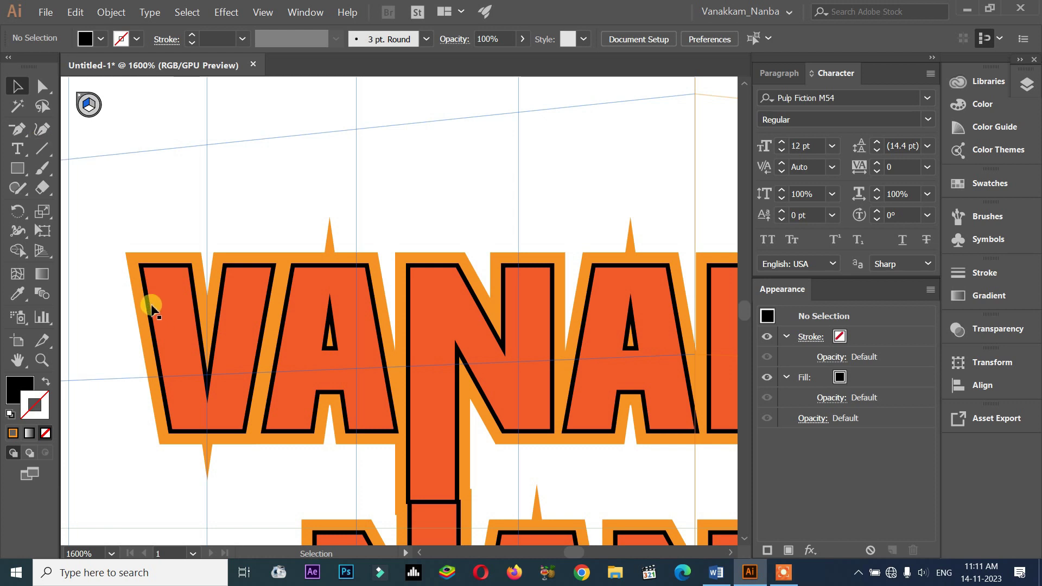
{"action": "scroll", "coordinate": [323, 350], "scroll_direction": "down", "scroll_amount": 3}
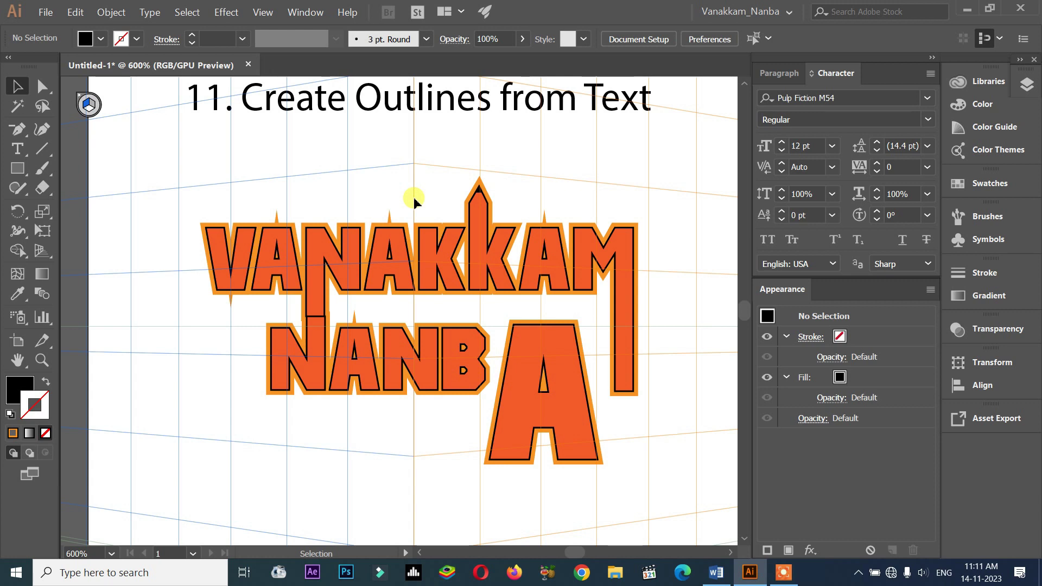
{"action": "scroll", "coordinate": [442, 168], "scroll_direction": "up", "scroll_amount": 2}
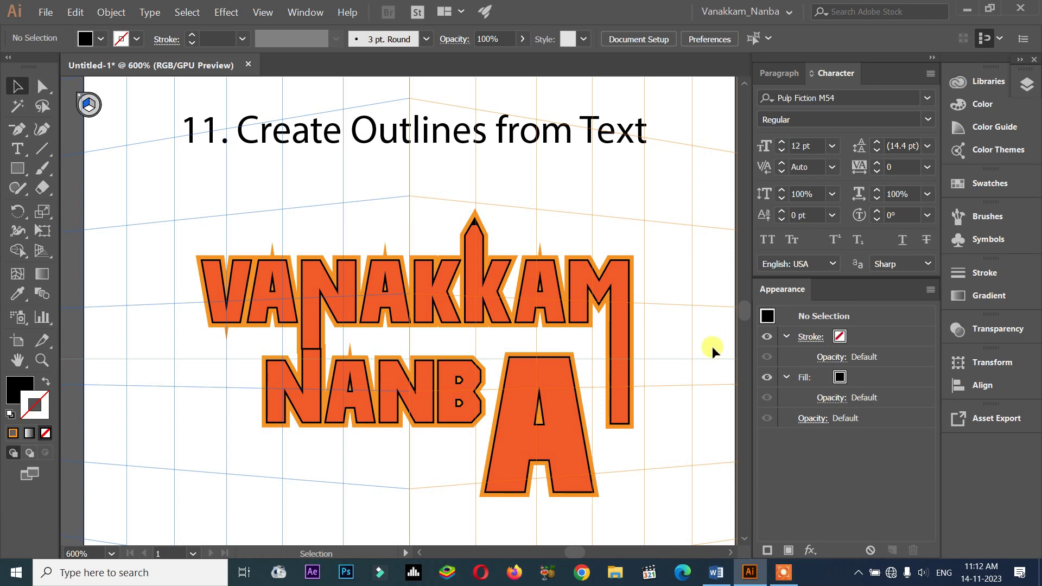
Step: Switch to the Word topic list, undo the green highlight on "Create Outlines from Text", and highlight that entry in yellow instead
{"action": "left_click", "coordinate": [717, 572]}
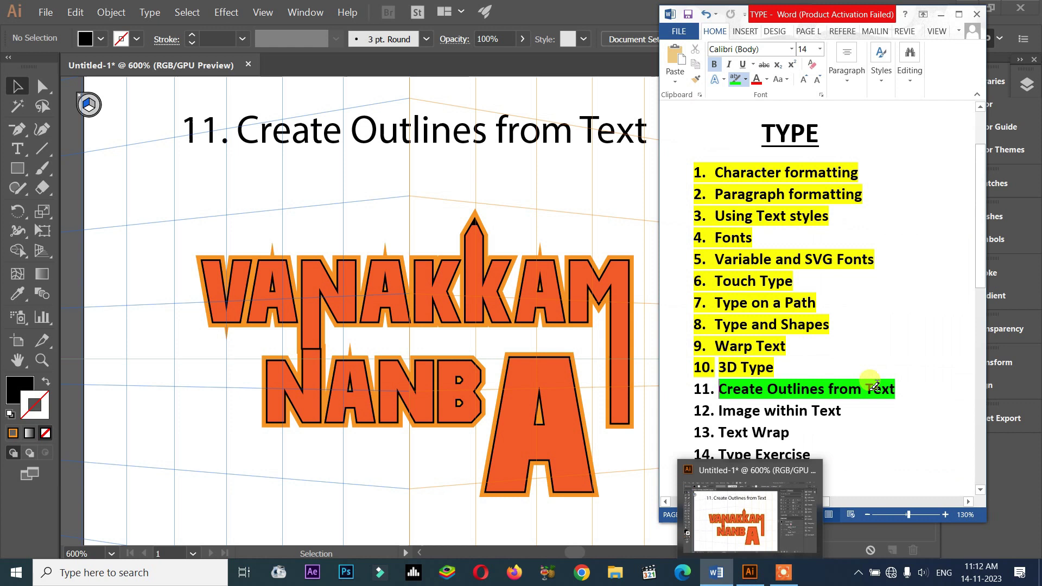
{"action": "key", "text": "ctrl+z"}
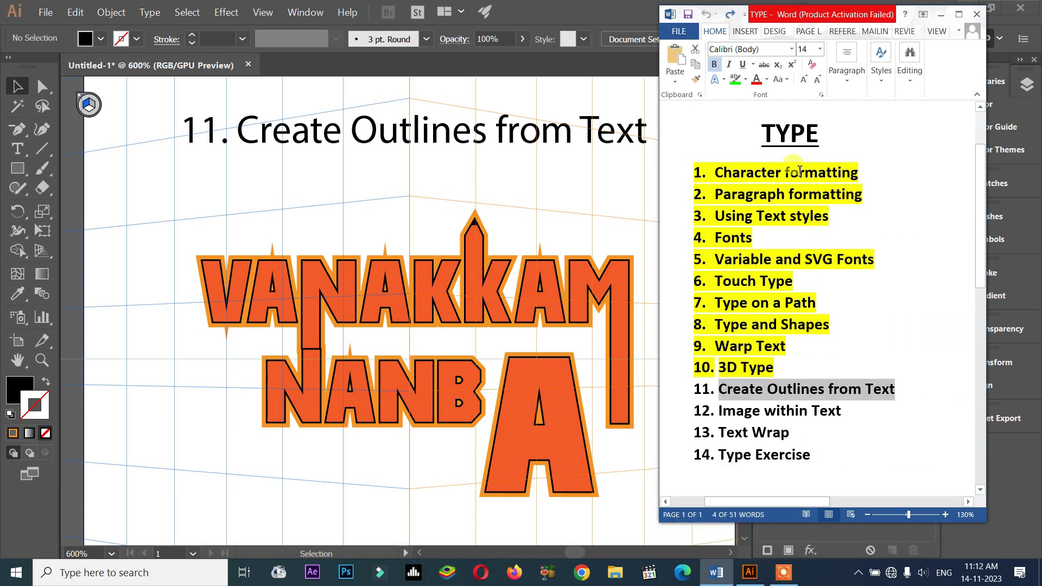
{"action": "left_click", "coordinate": [745, 79]}
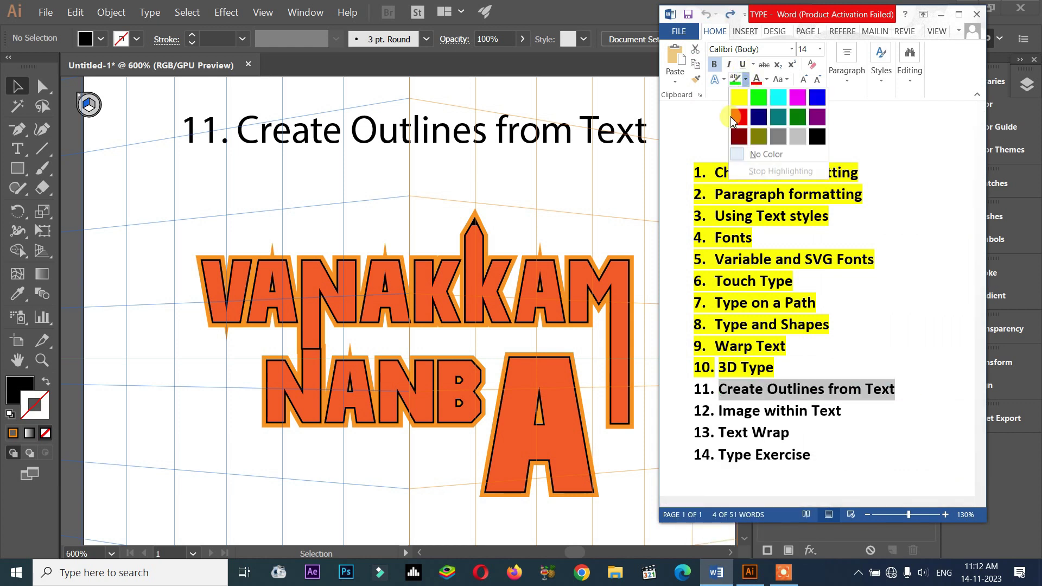
{"action": "left_click", "coordinate": [733, 99]}
{"action": "left_click", "coordinate": [879, 412]}
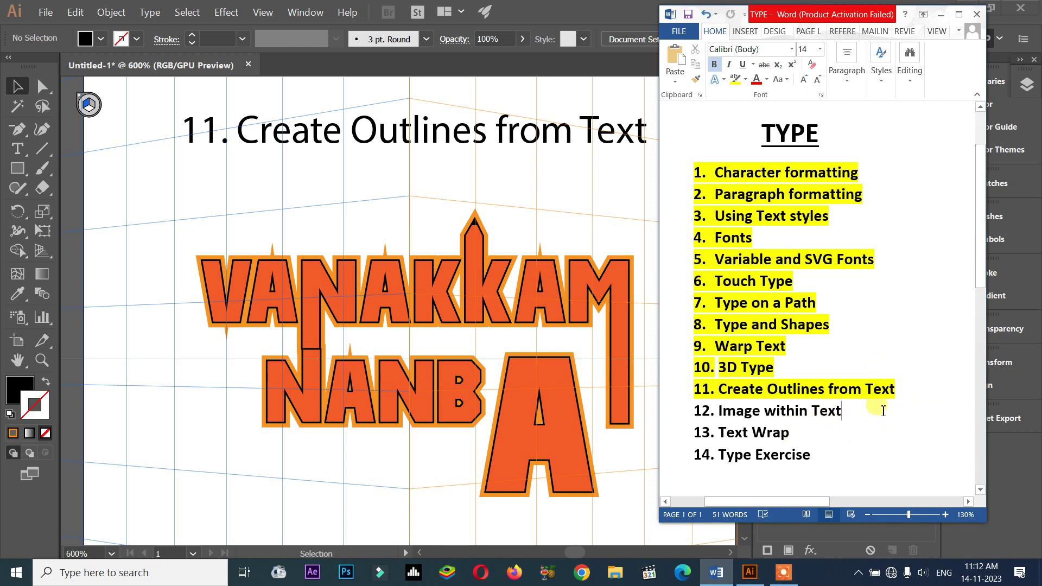
{"action": "left_click_drag", "start_coordinate": [818, 455], "coordinate": [678, 465]}
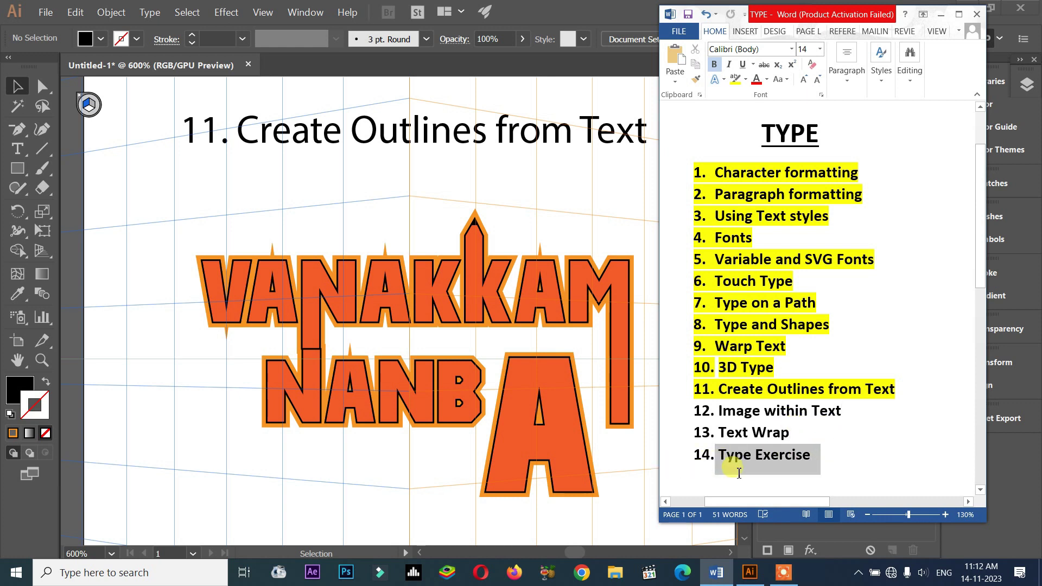
{"action": "left_click", "coordinate": [820, 457]}
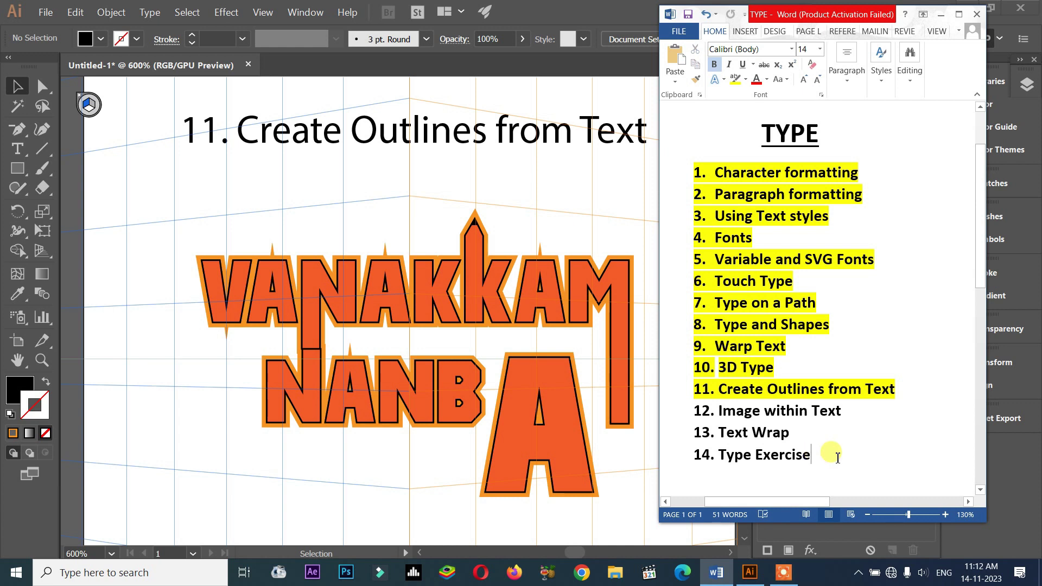
{"action": "left_click_drag", "start_coordinate": [824, 128], "coordinate": [744, 123]}
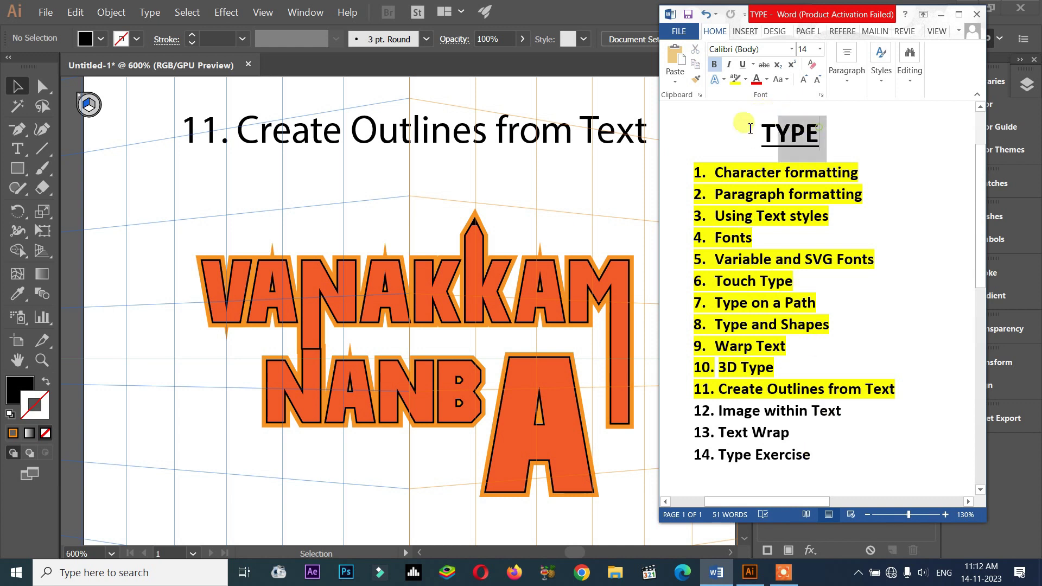
{"action": "left_click", "coordinate": [817, 431]}
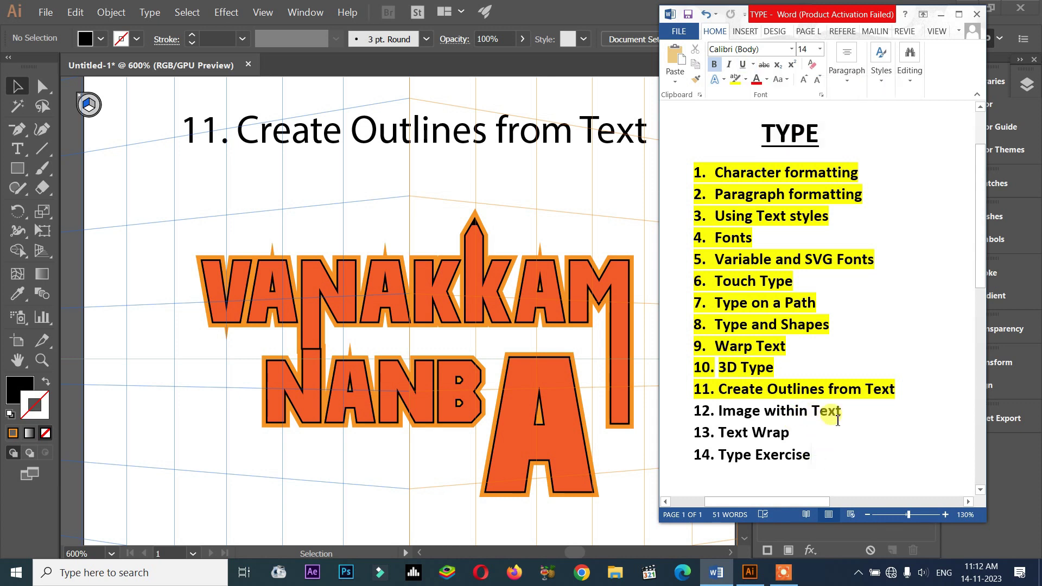
Step: Select the "Image within Text" entry in the Word topic list
{"action": "left_click_drag", "start_coordinate": [858, 413], "coordinate": [711, 410]}
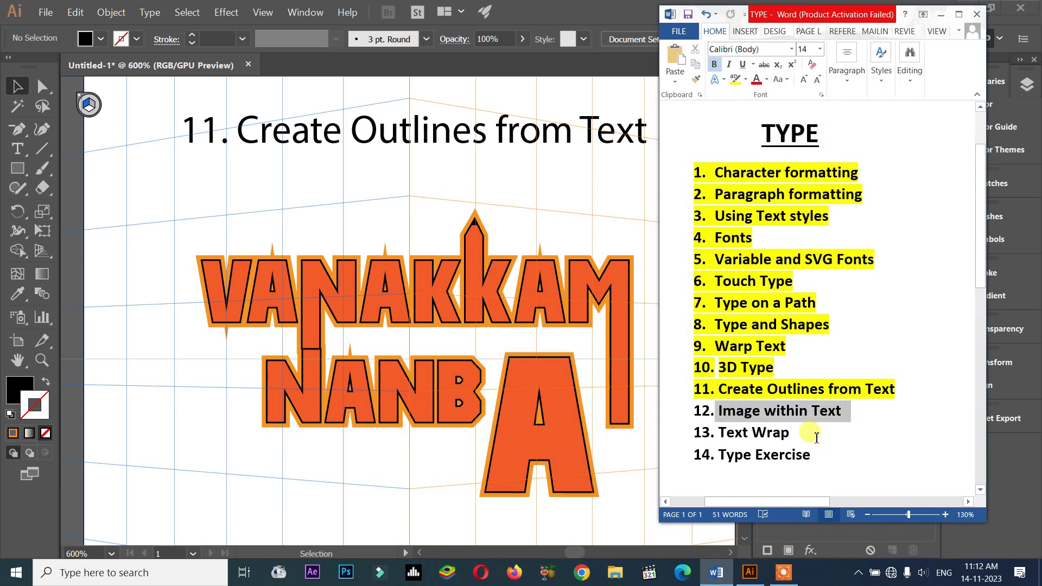